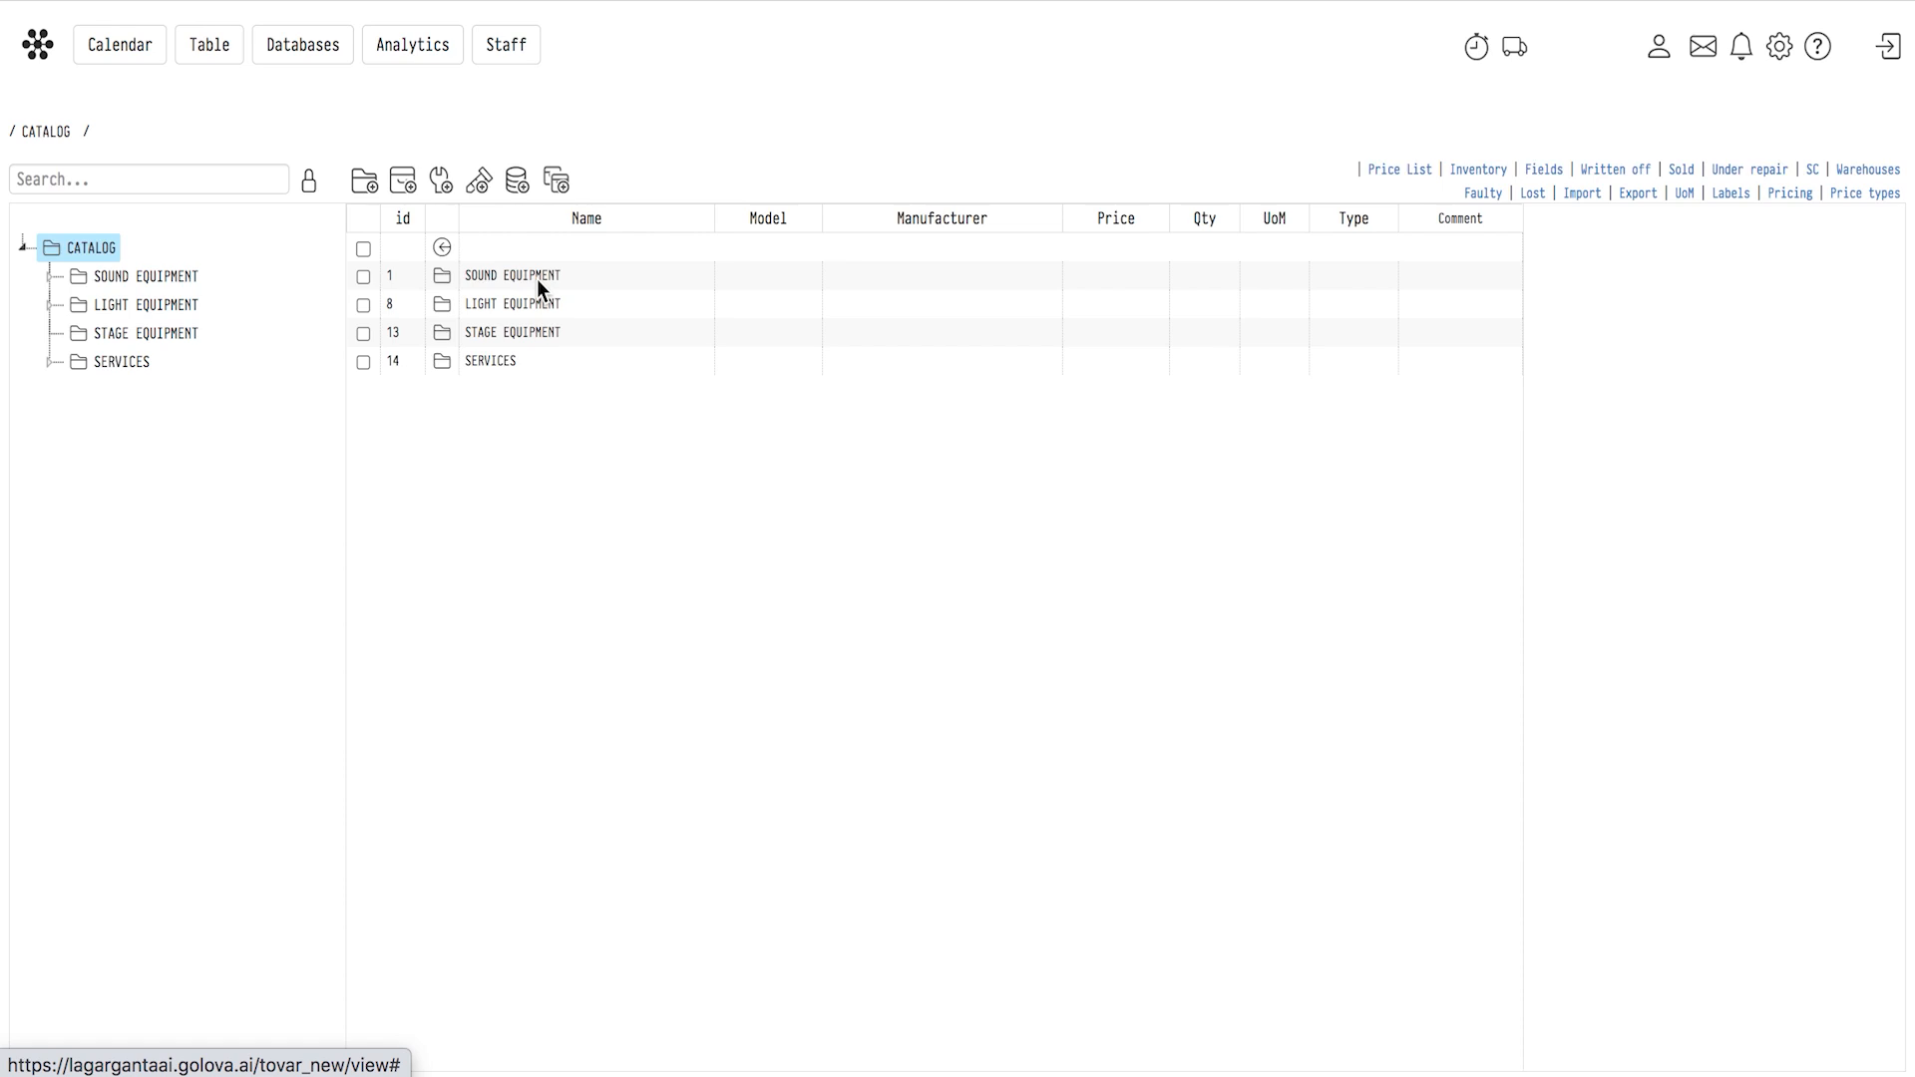
# Open the Acoustic systems category under SOUND EQUIPMENT and review the information card of Acoustic System L-Acoustics, including its prices and parameters.
pyautogui.click(537, 282)
pyautogui.click(532, 282)
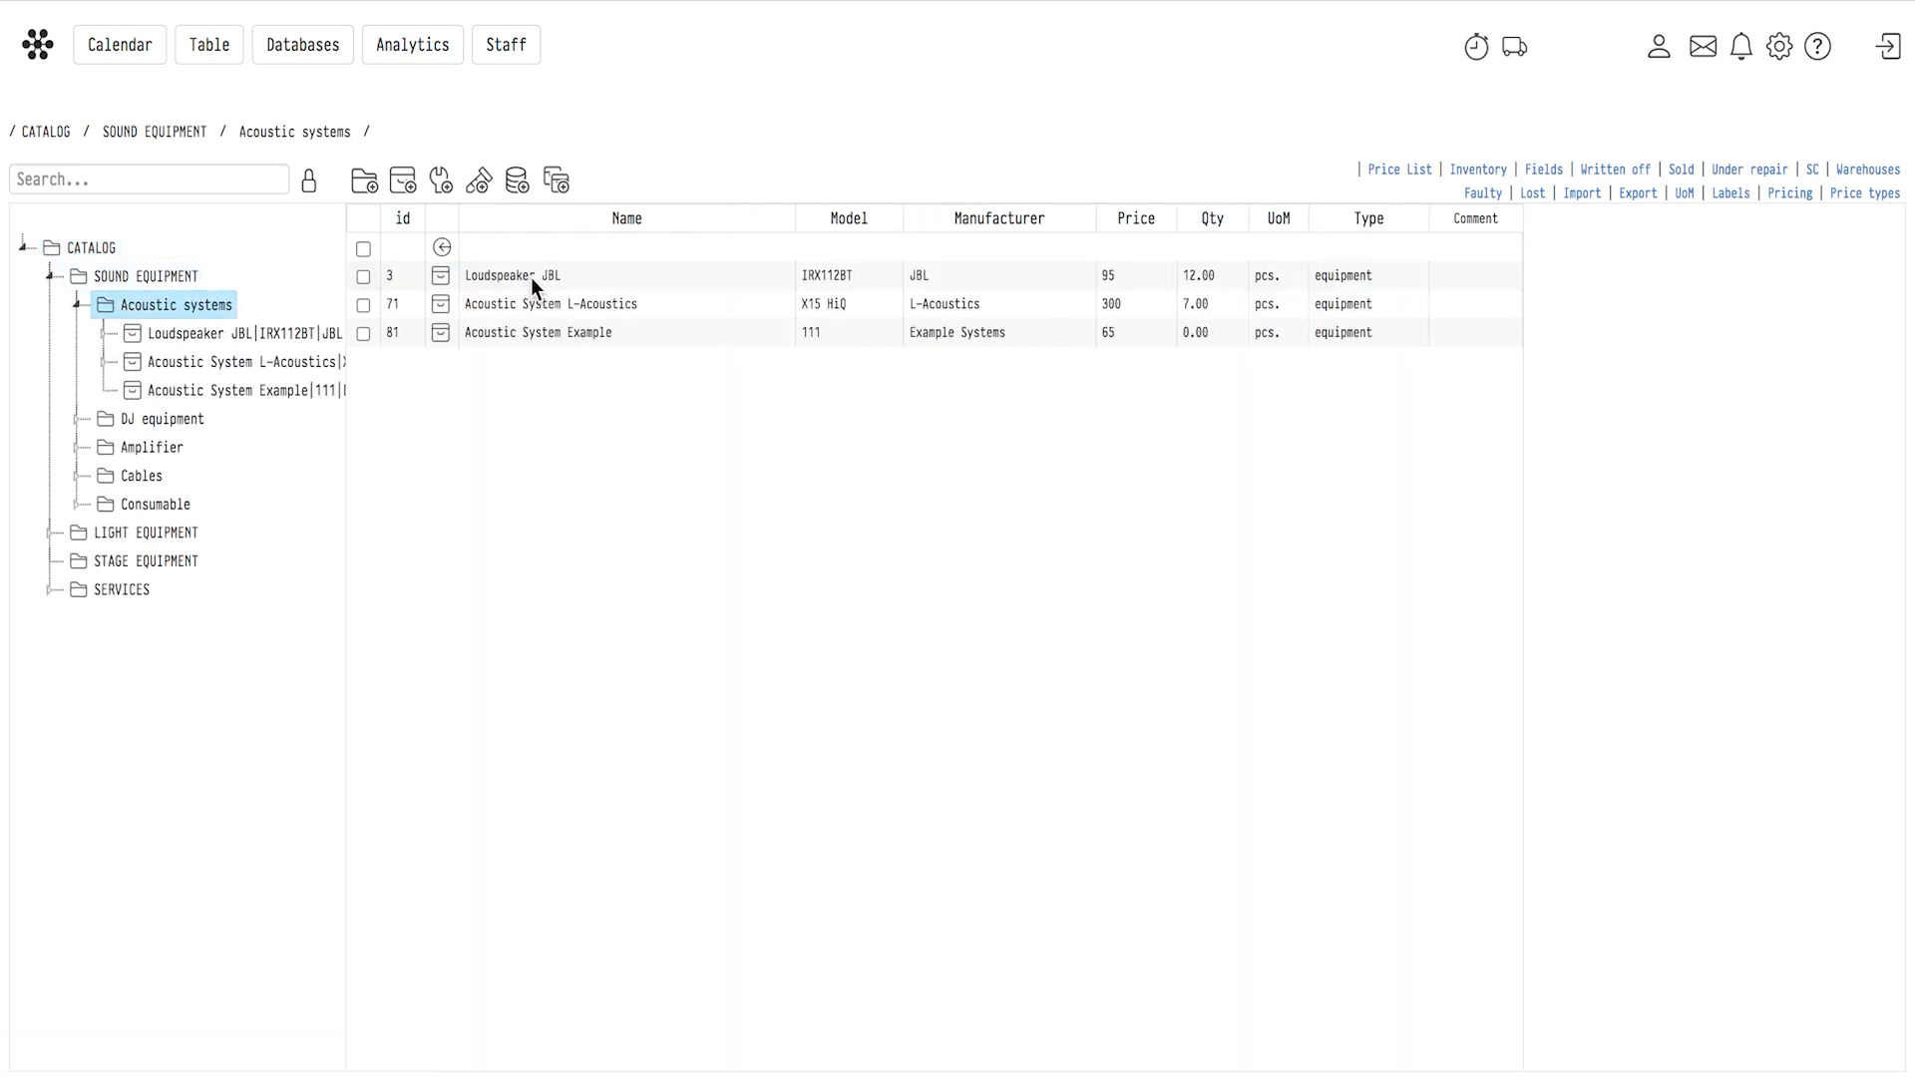
pyautogui.click(536, 303)
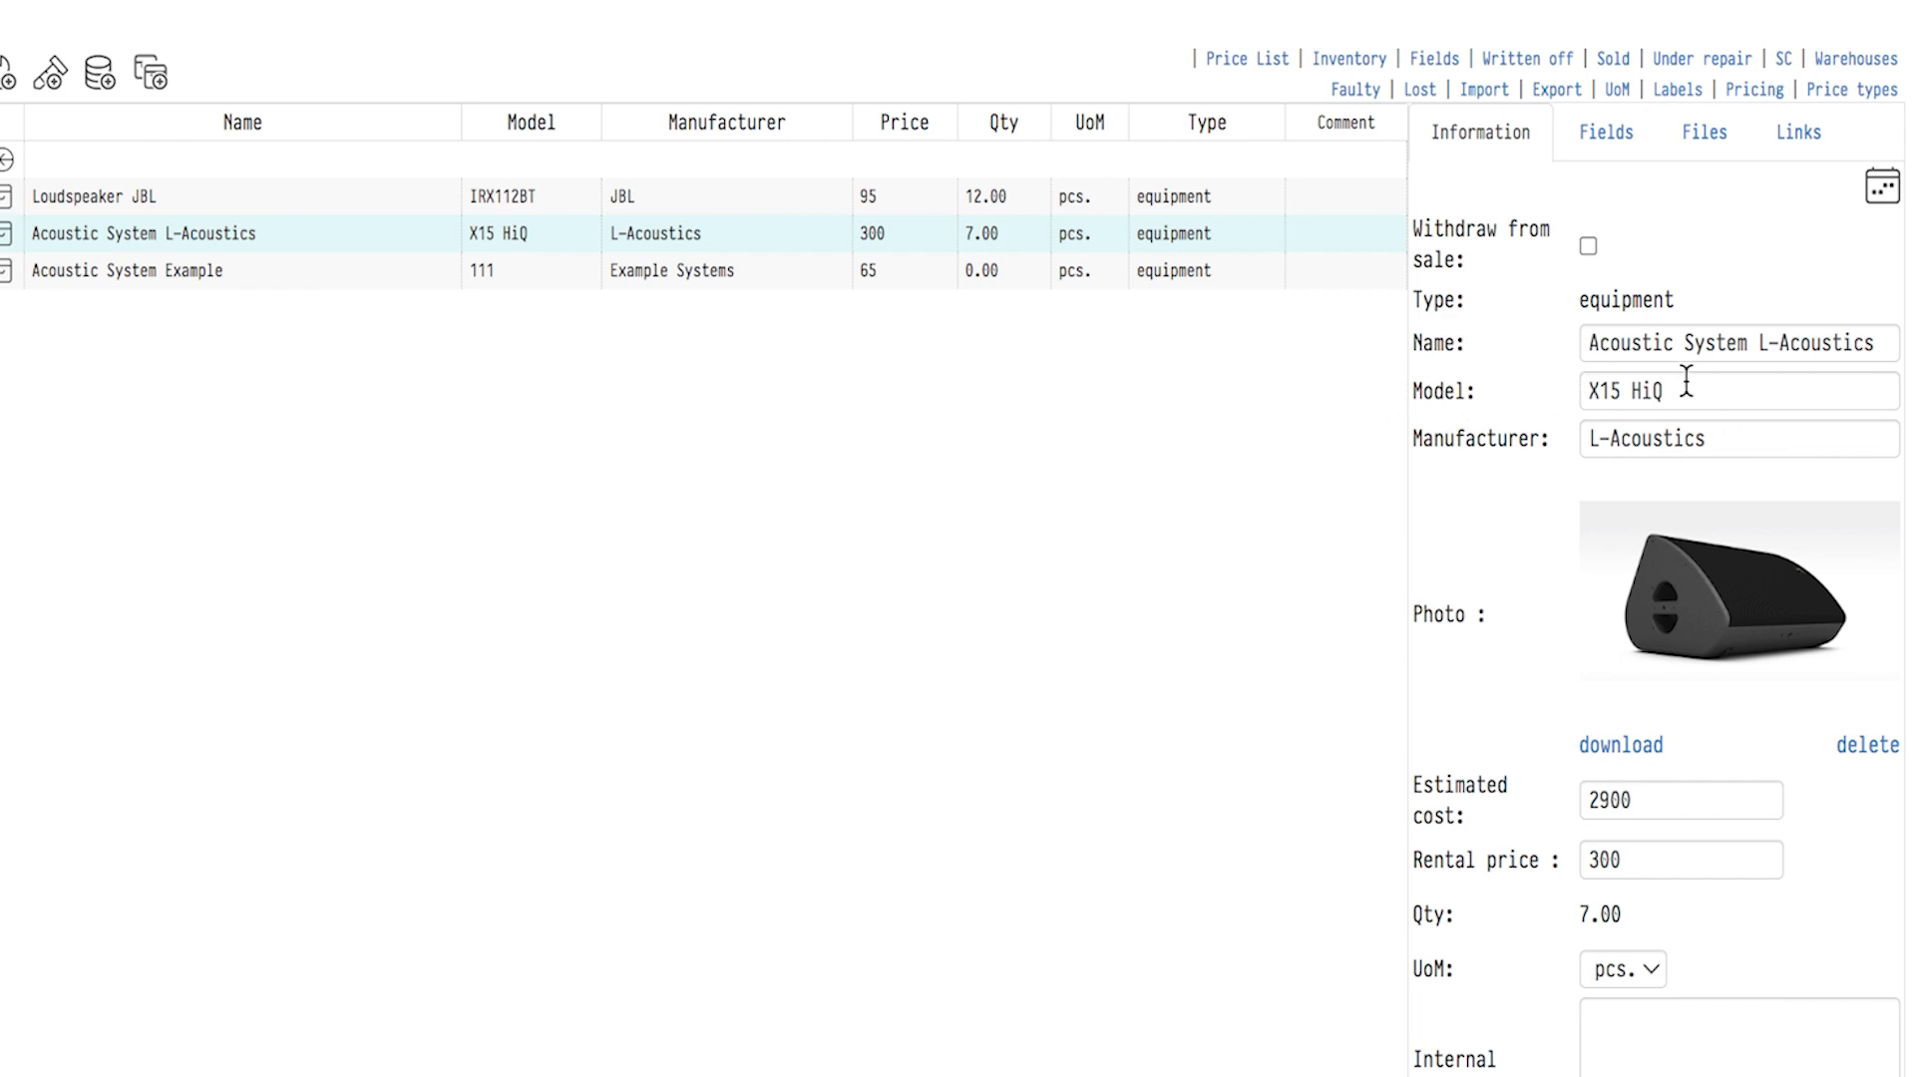
pyautogui.scroll(-5, 1337, 799)
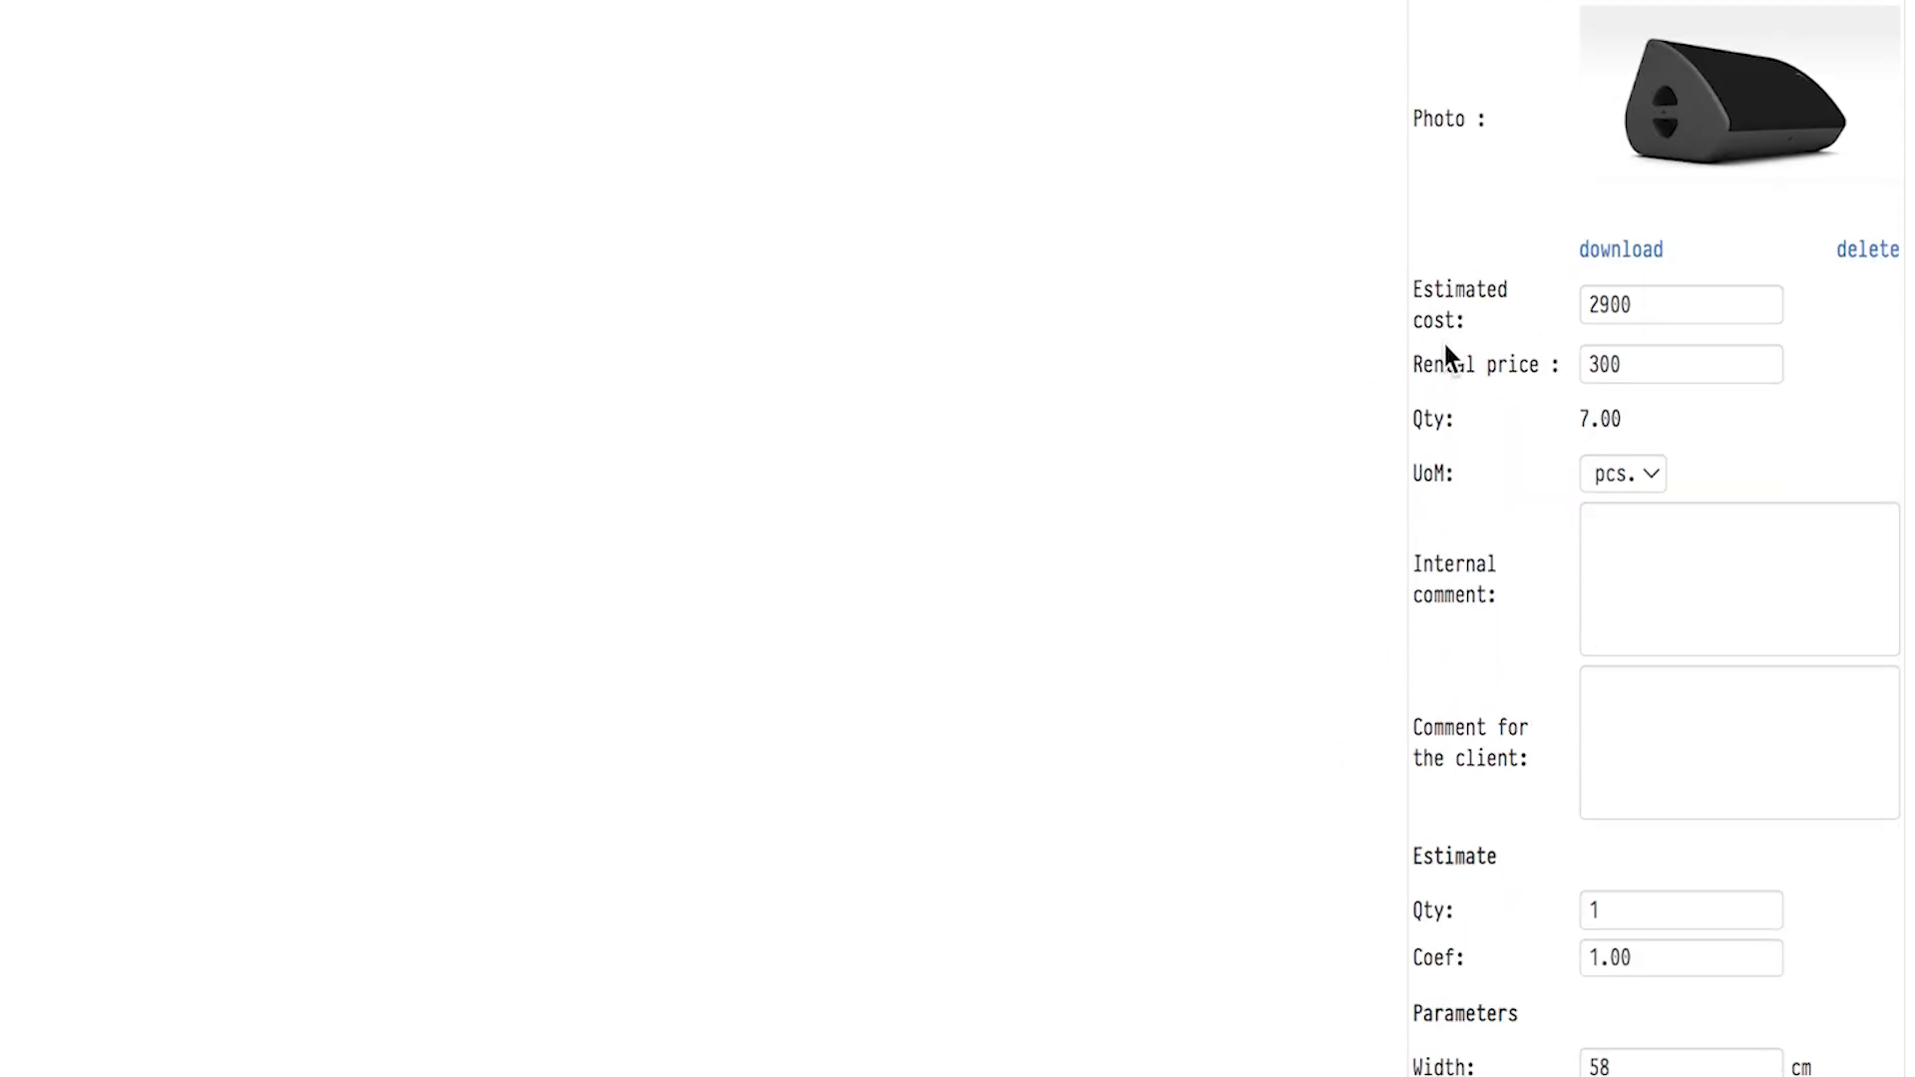
pyautogui.scroll(-1, 1384, 613)
pyautogui.scroll(-2, 1384, 618)
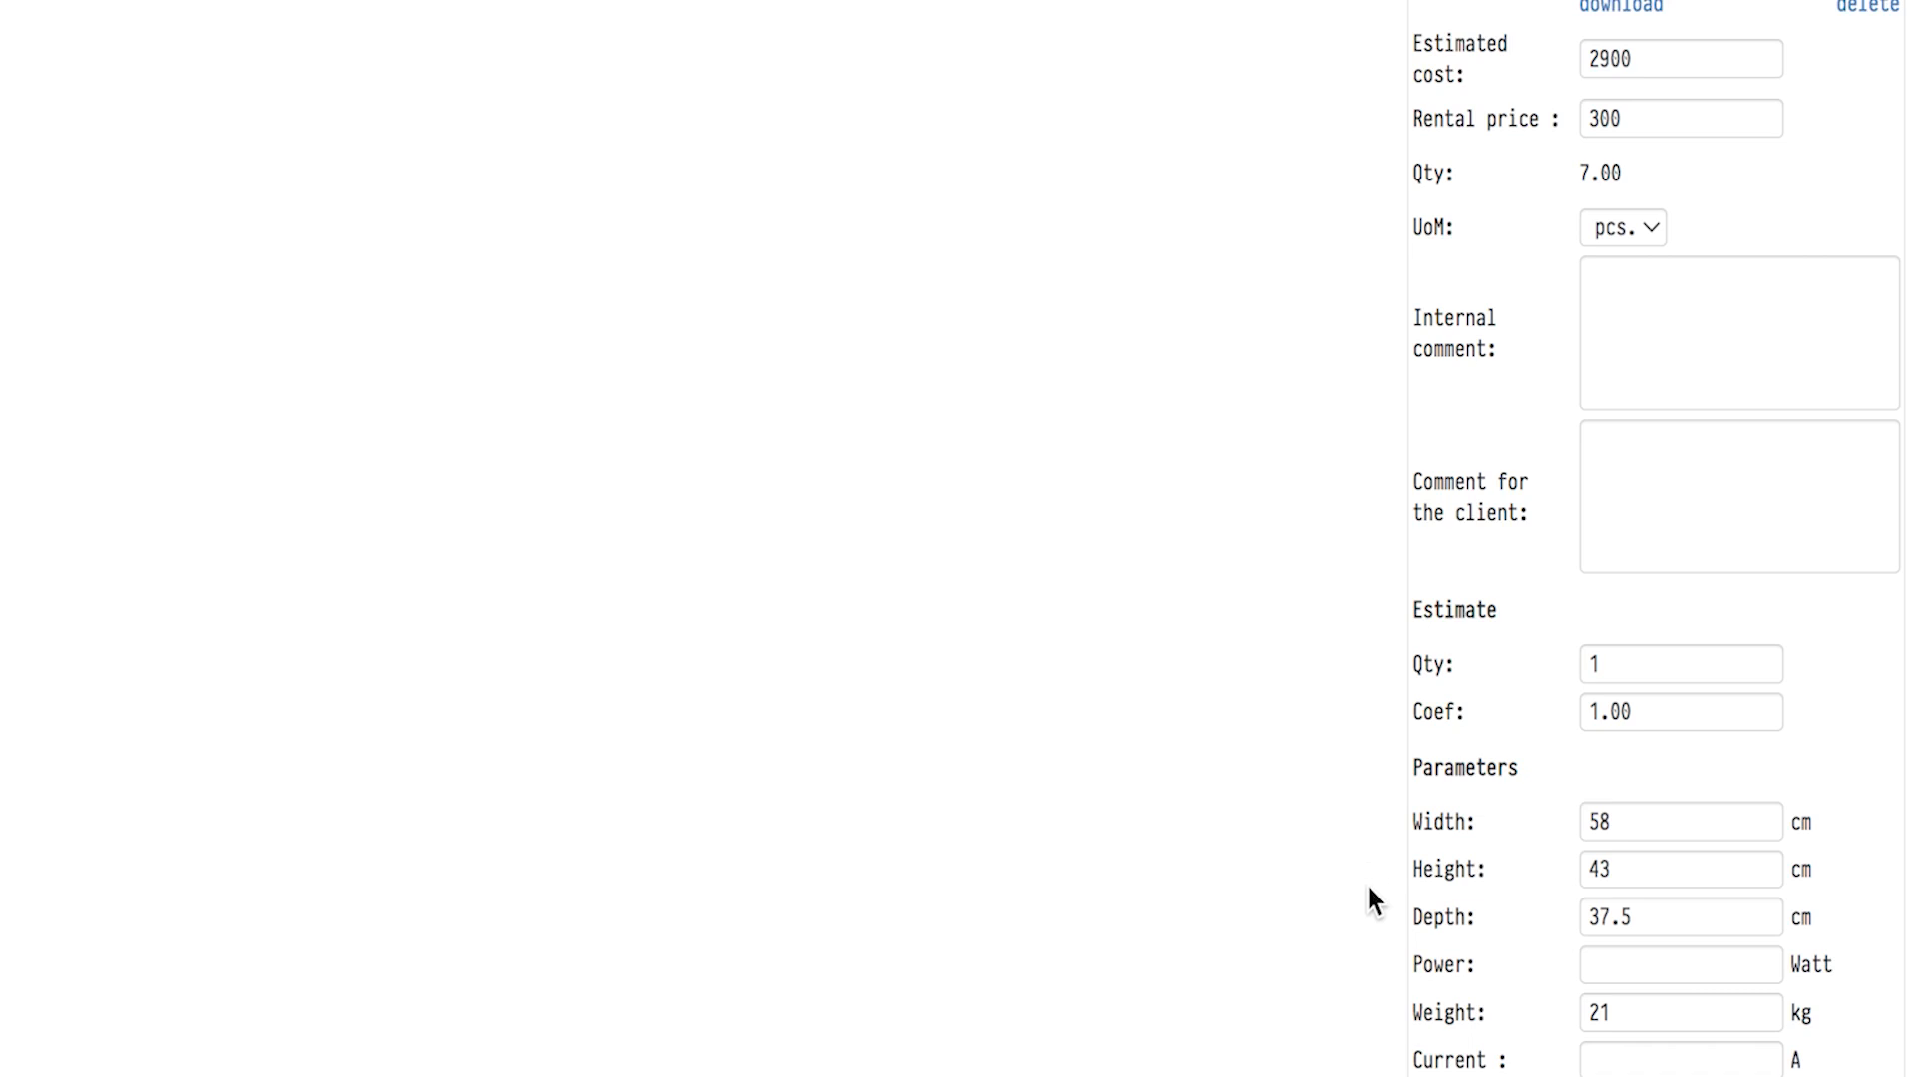
pyautogui.scroll(8, 1368, 895)
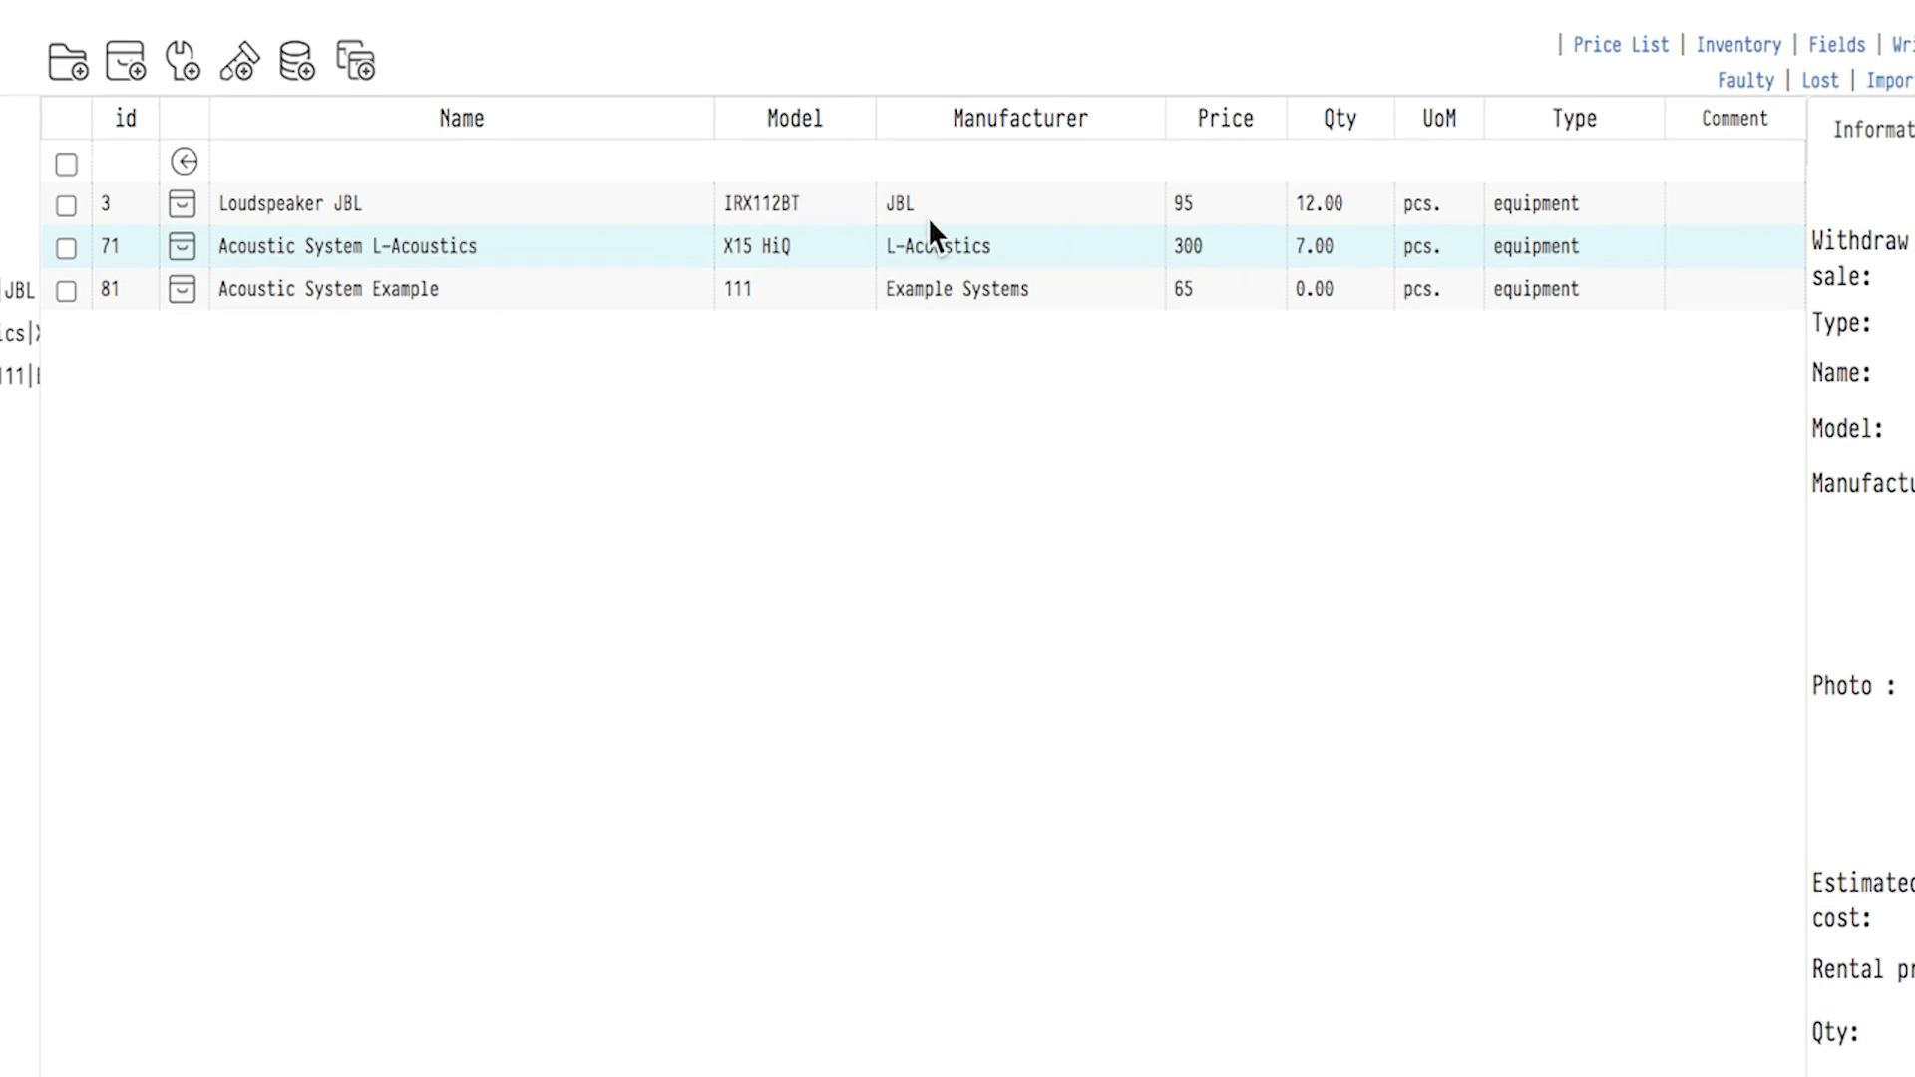
# Open the unit list of Acoustic System L-Acoustics and view the card of unit 071004.
pyautogui.click(458, 239)
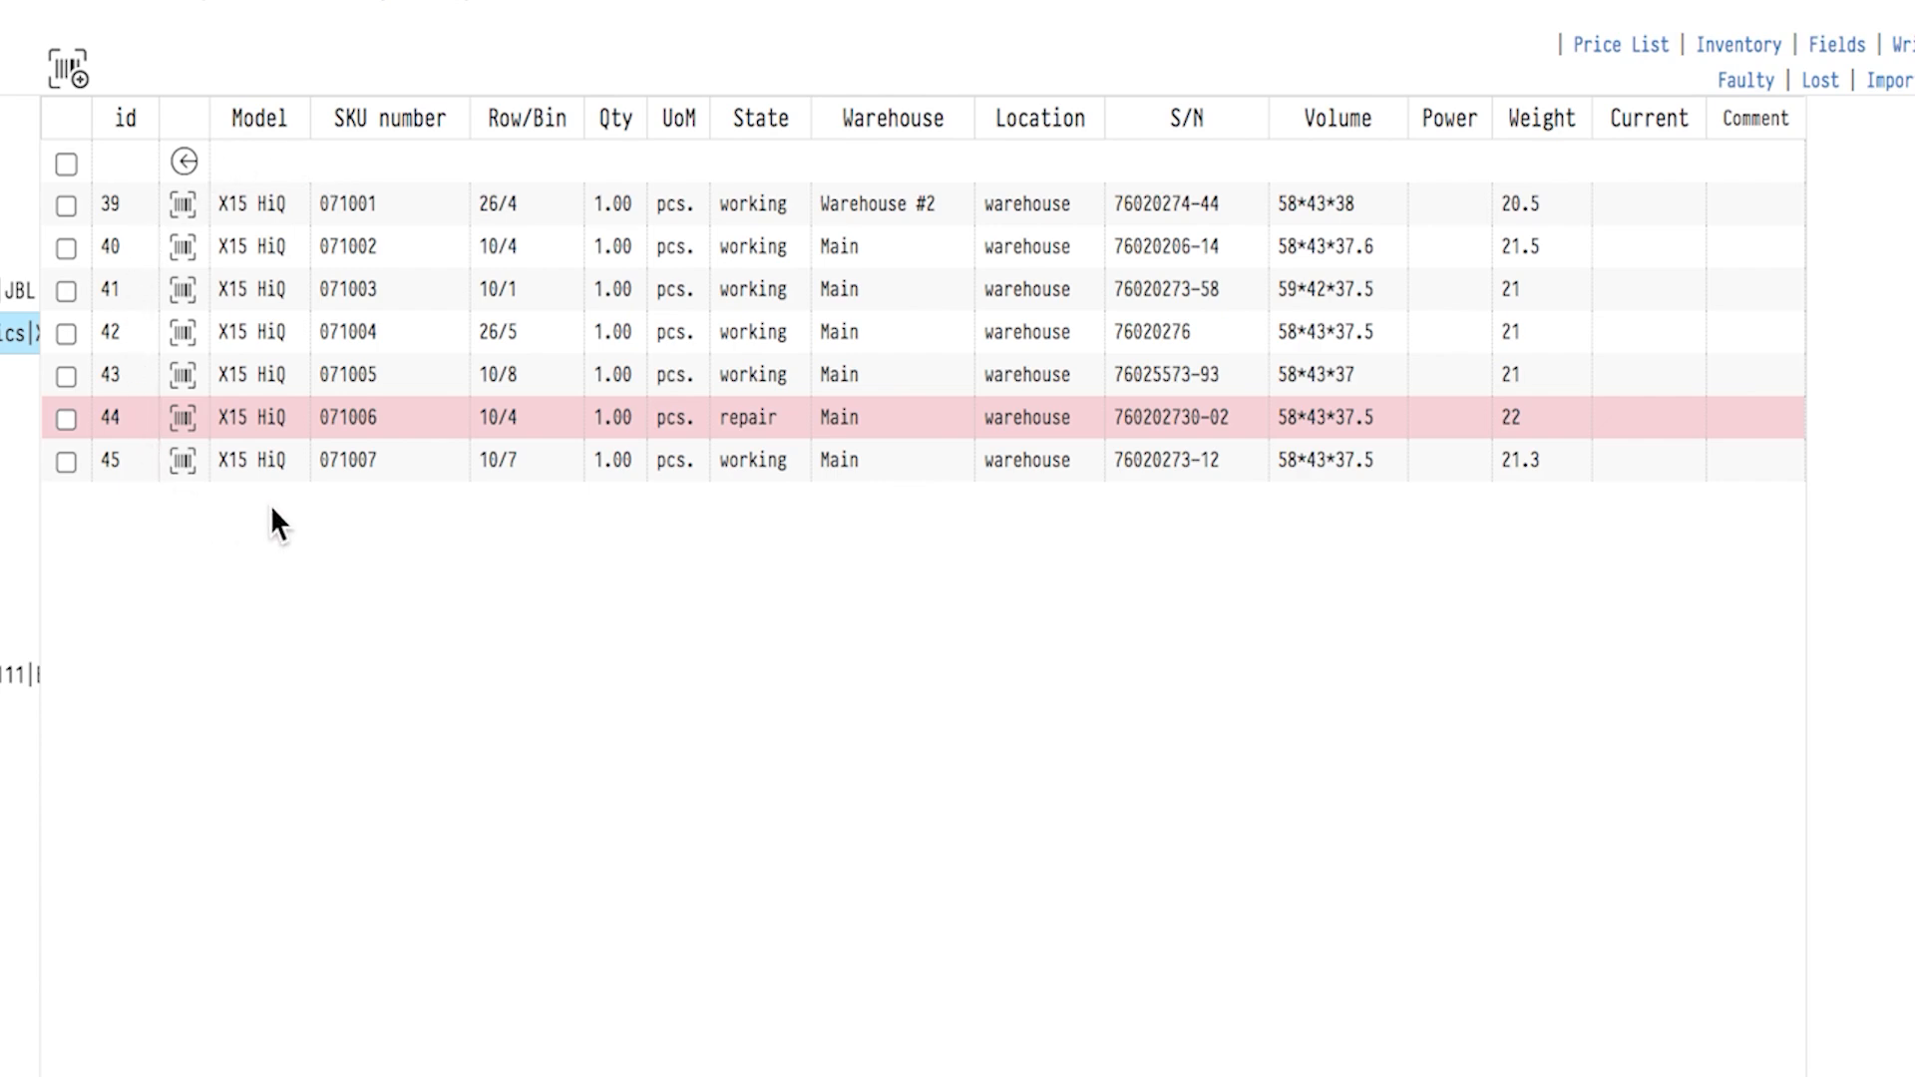
pyautogui.click(286, 332)
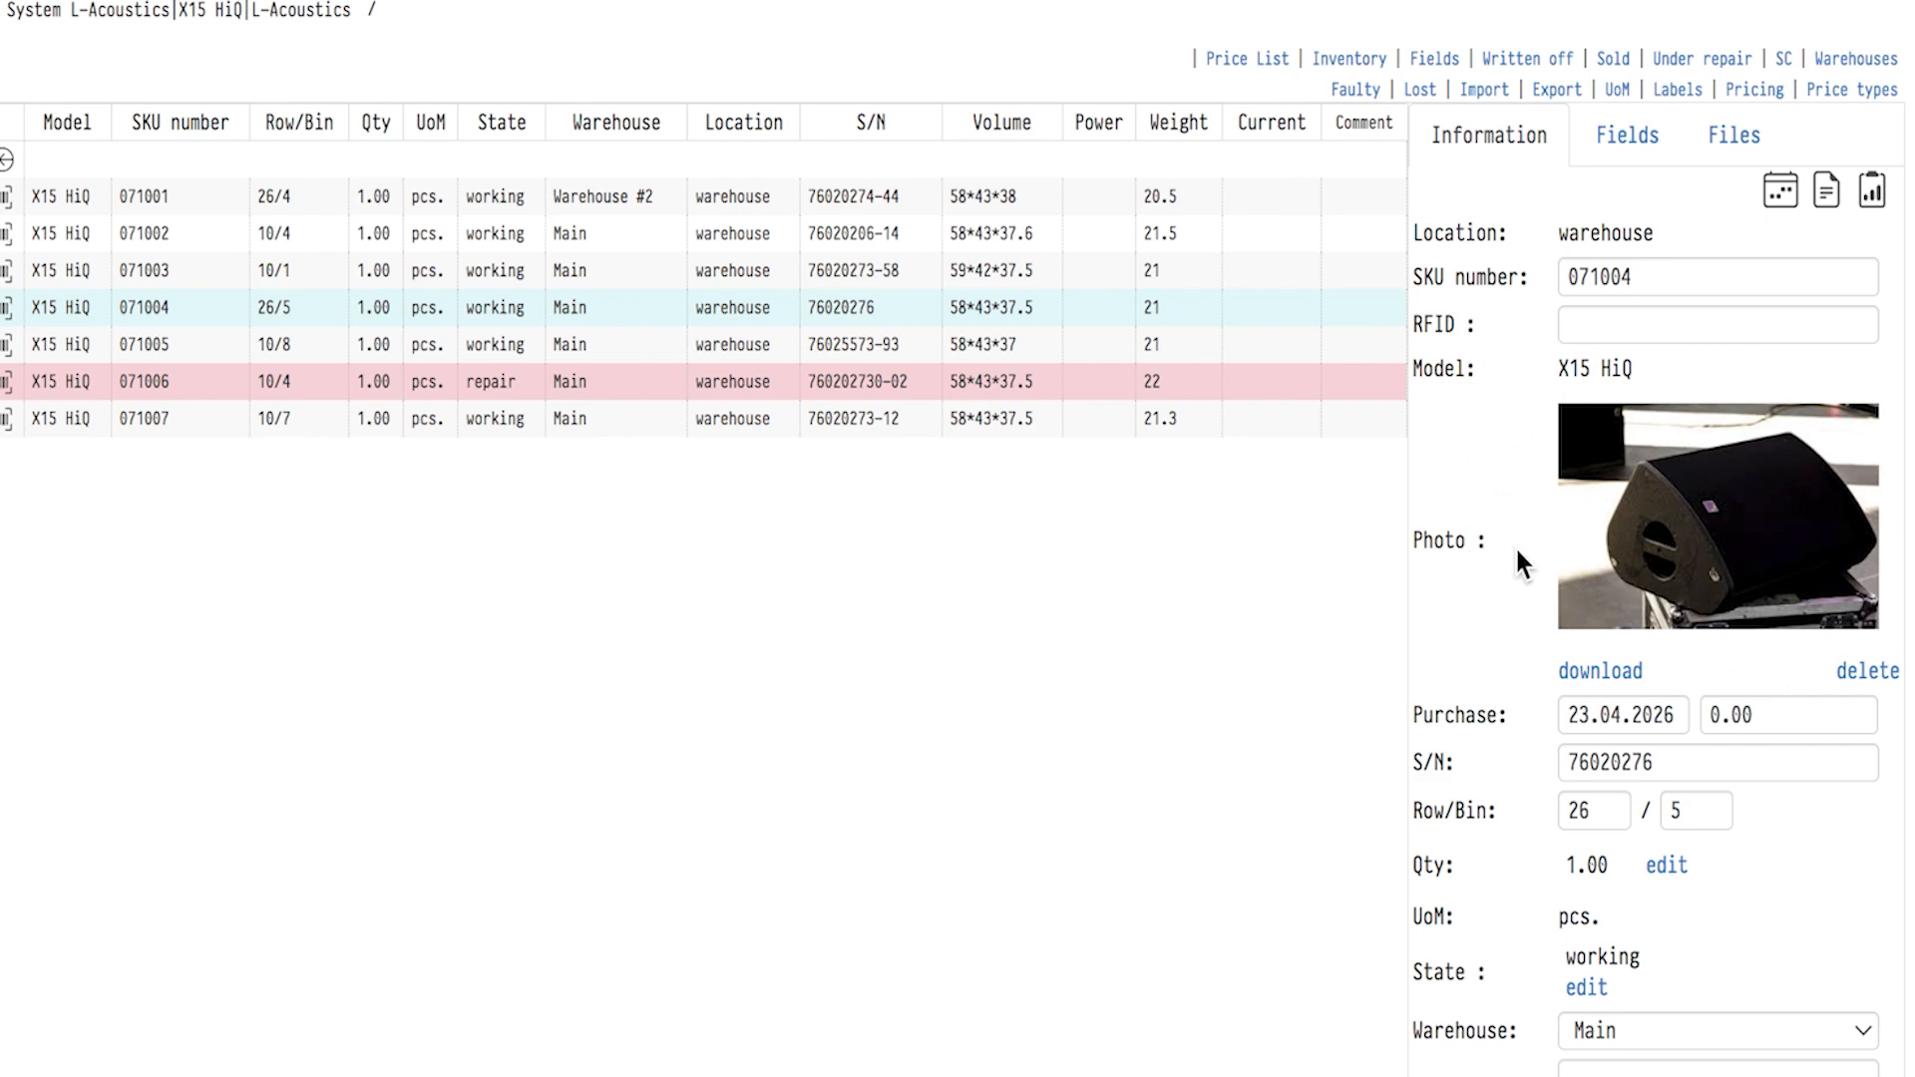
# Return to SOUND EQUIPMENT, open the Malpin AA LR6 batteries in the Consumable category and view the card of unit 080001.
pyautogui.click(7, 160)
pyautogui.click(7, 160)
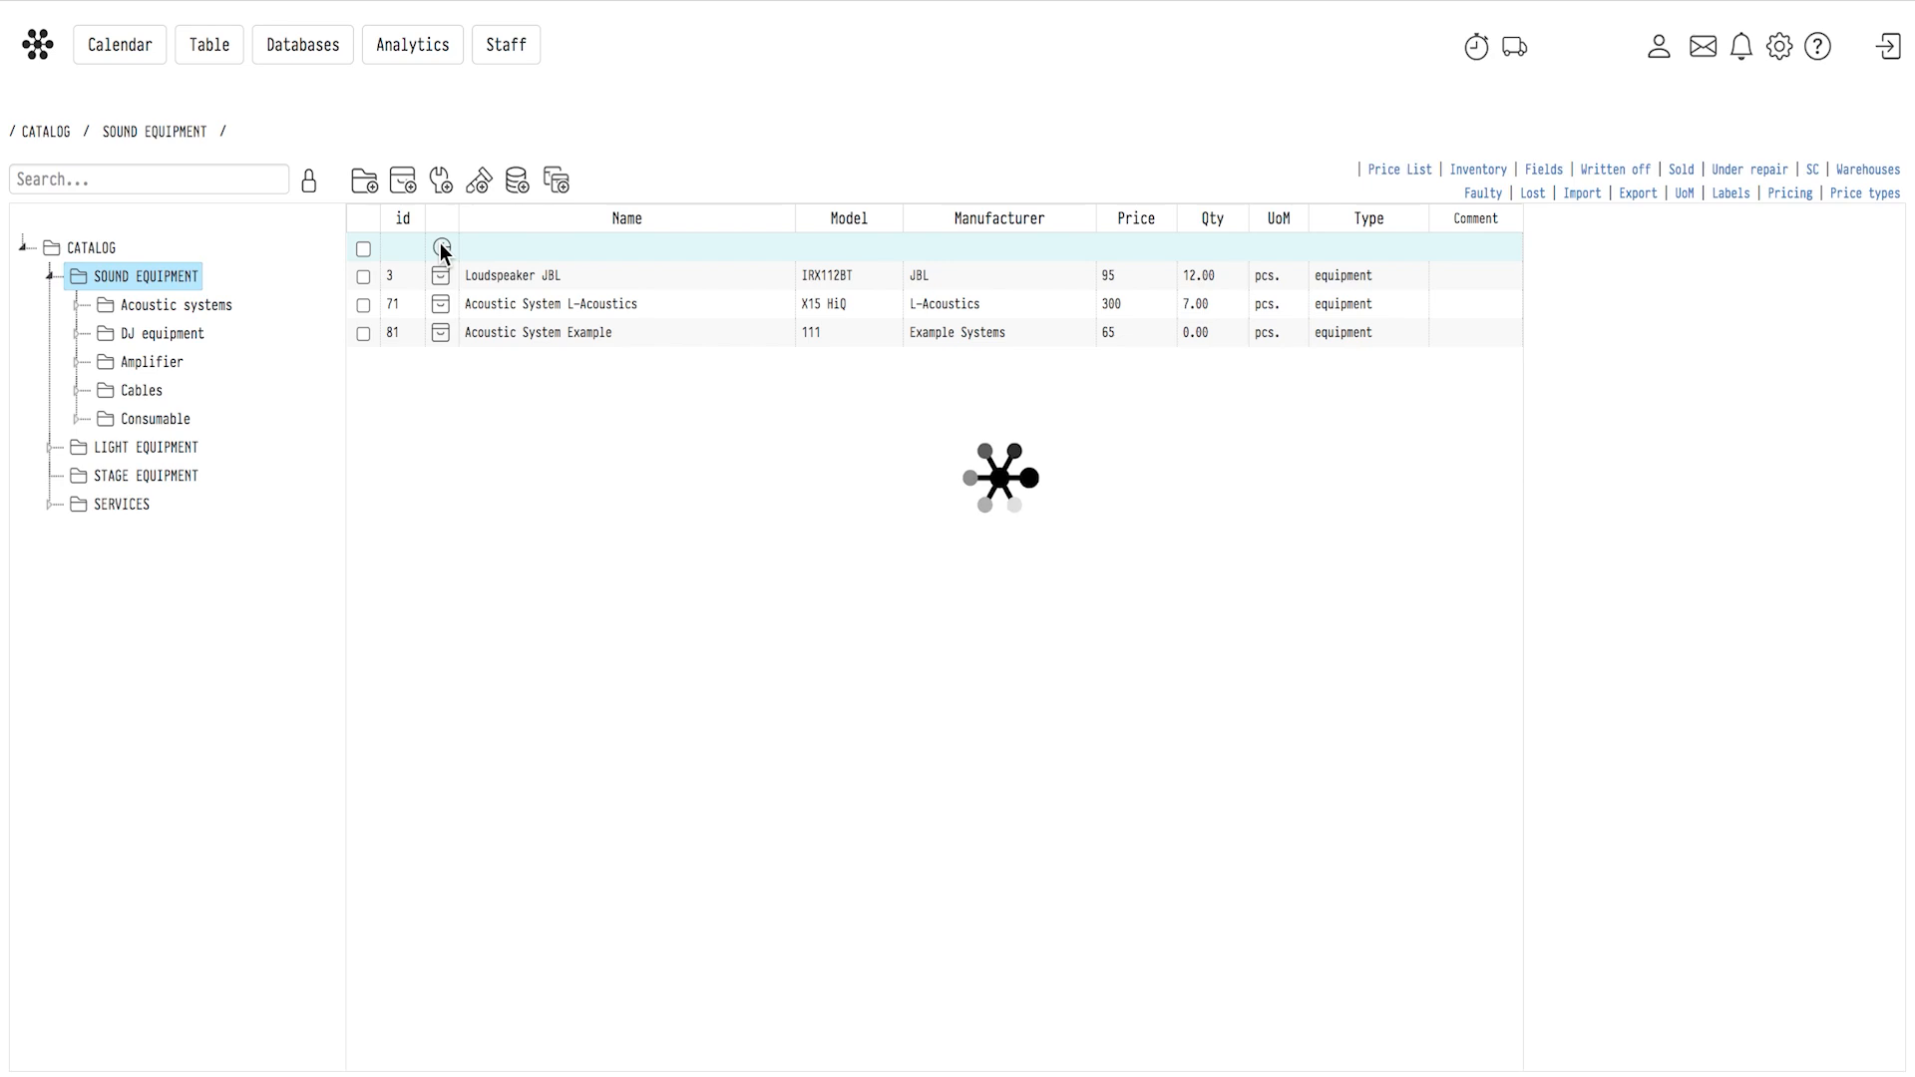
pyautogui.doubleClick(489, 389)
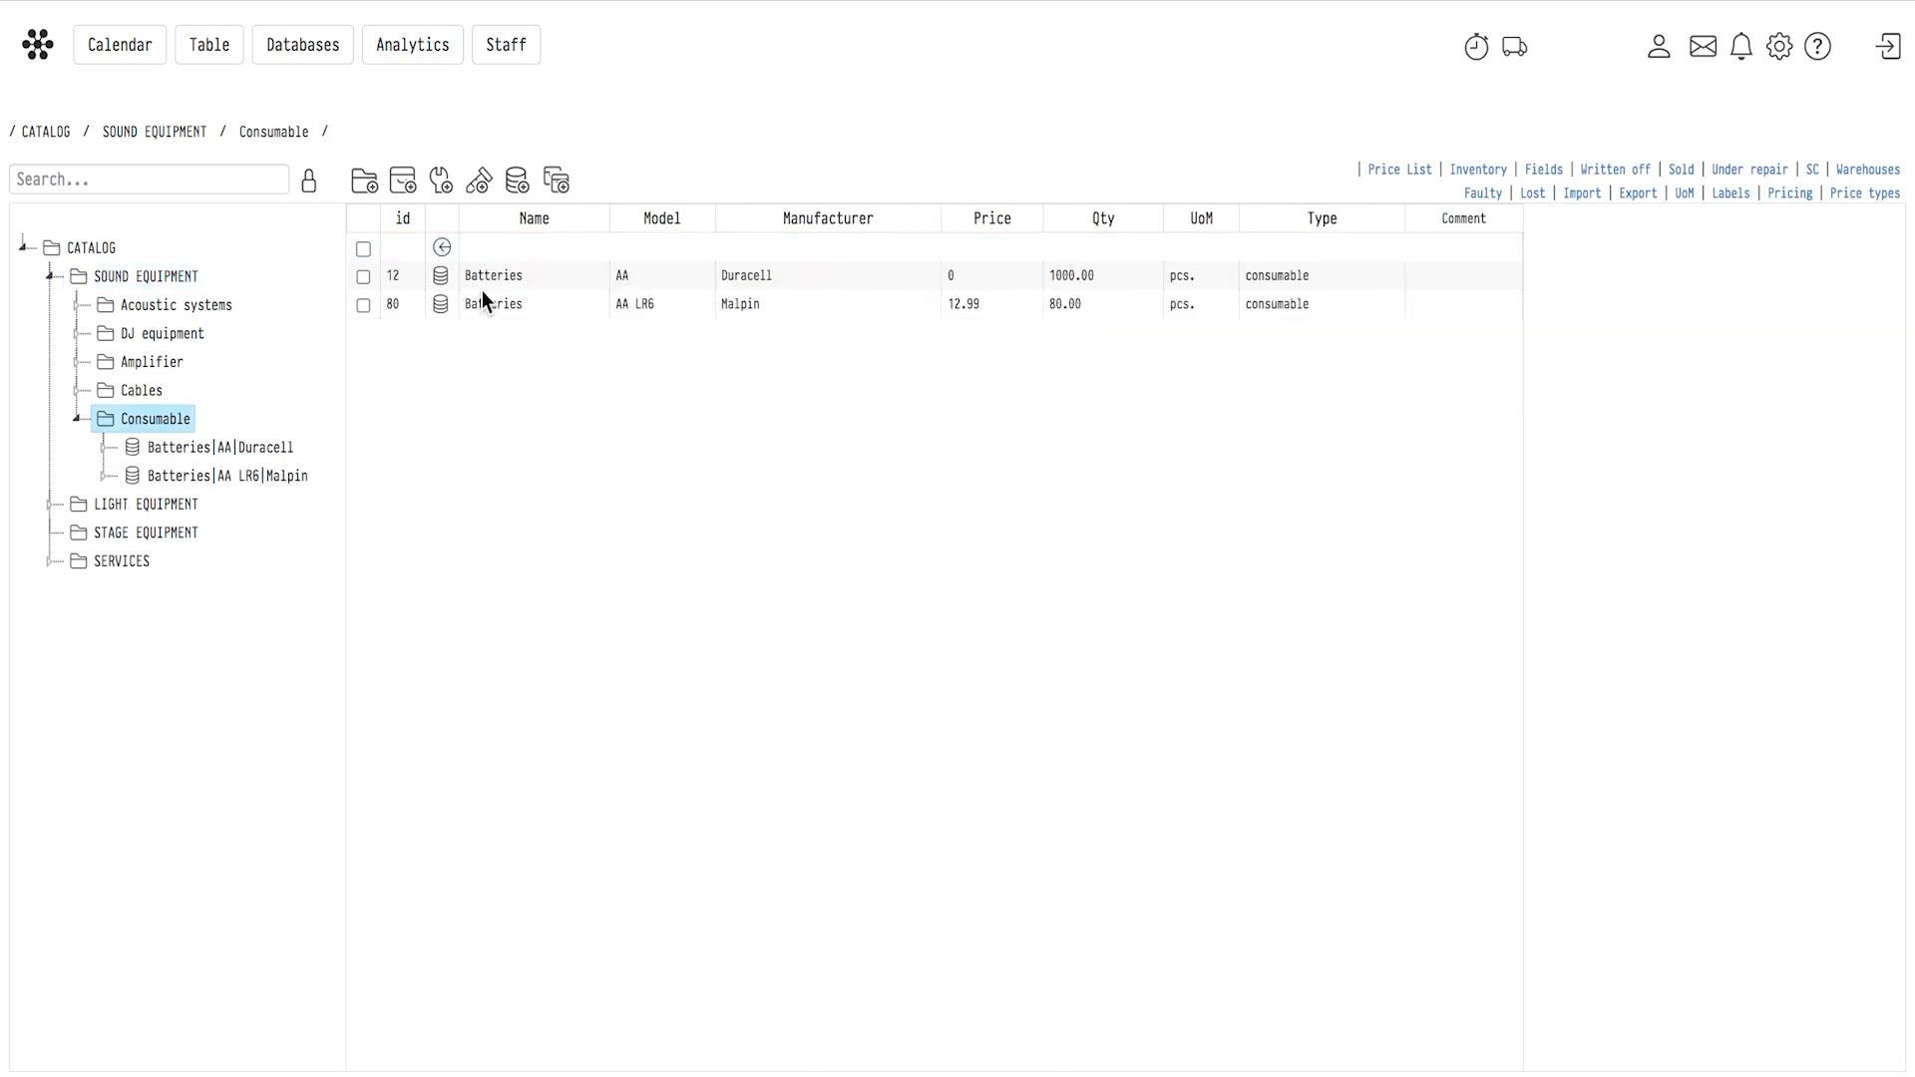
pyautogui.click(481, 300)
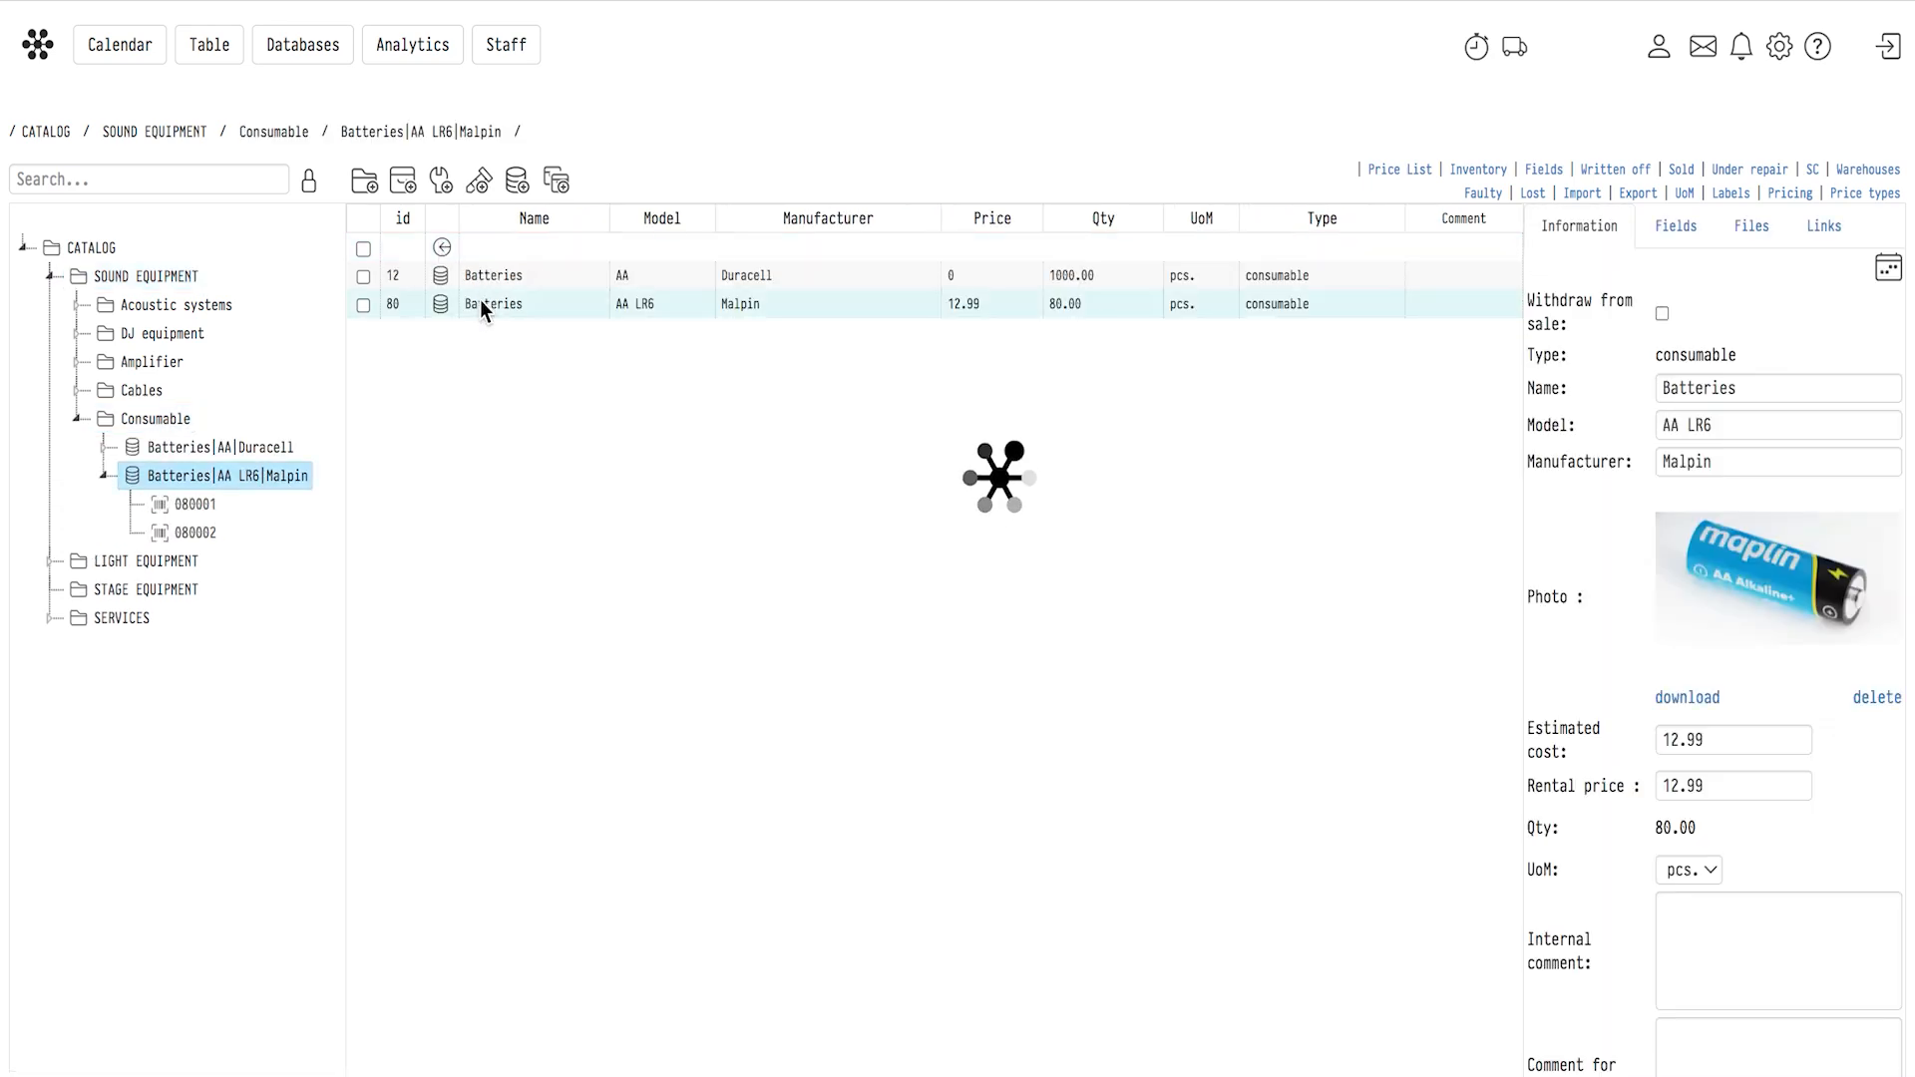
pyautogui.click(482, 276)
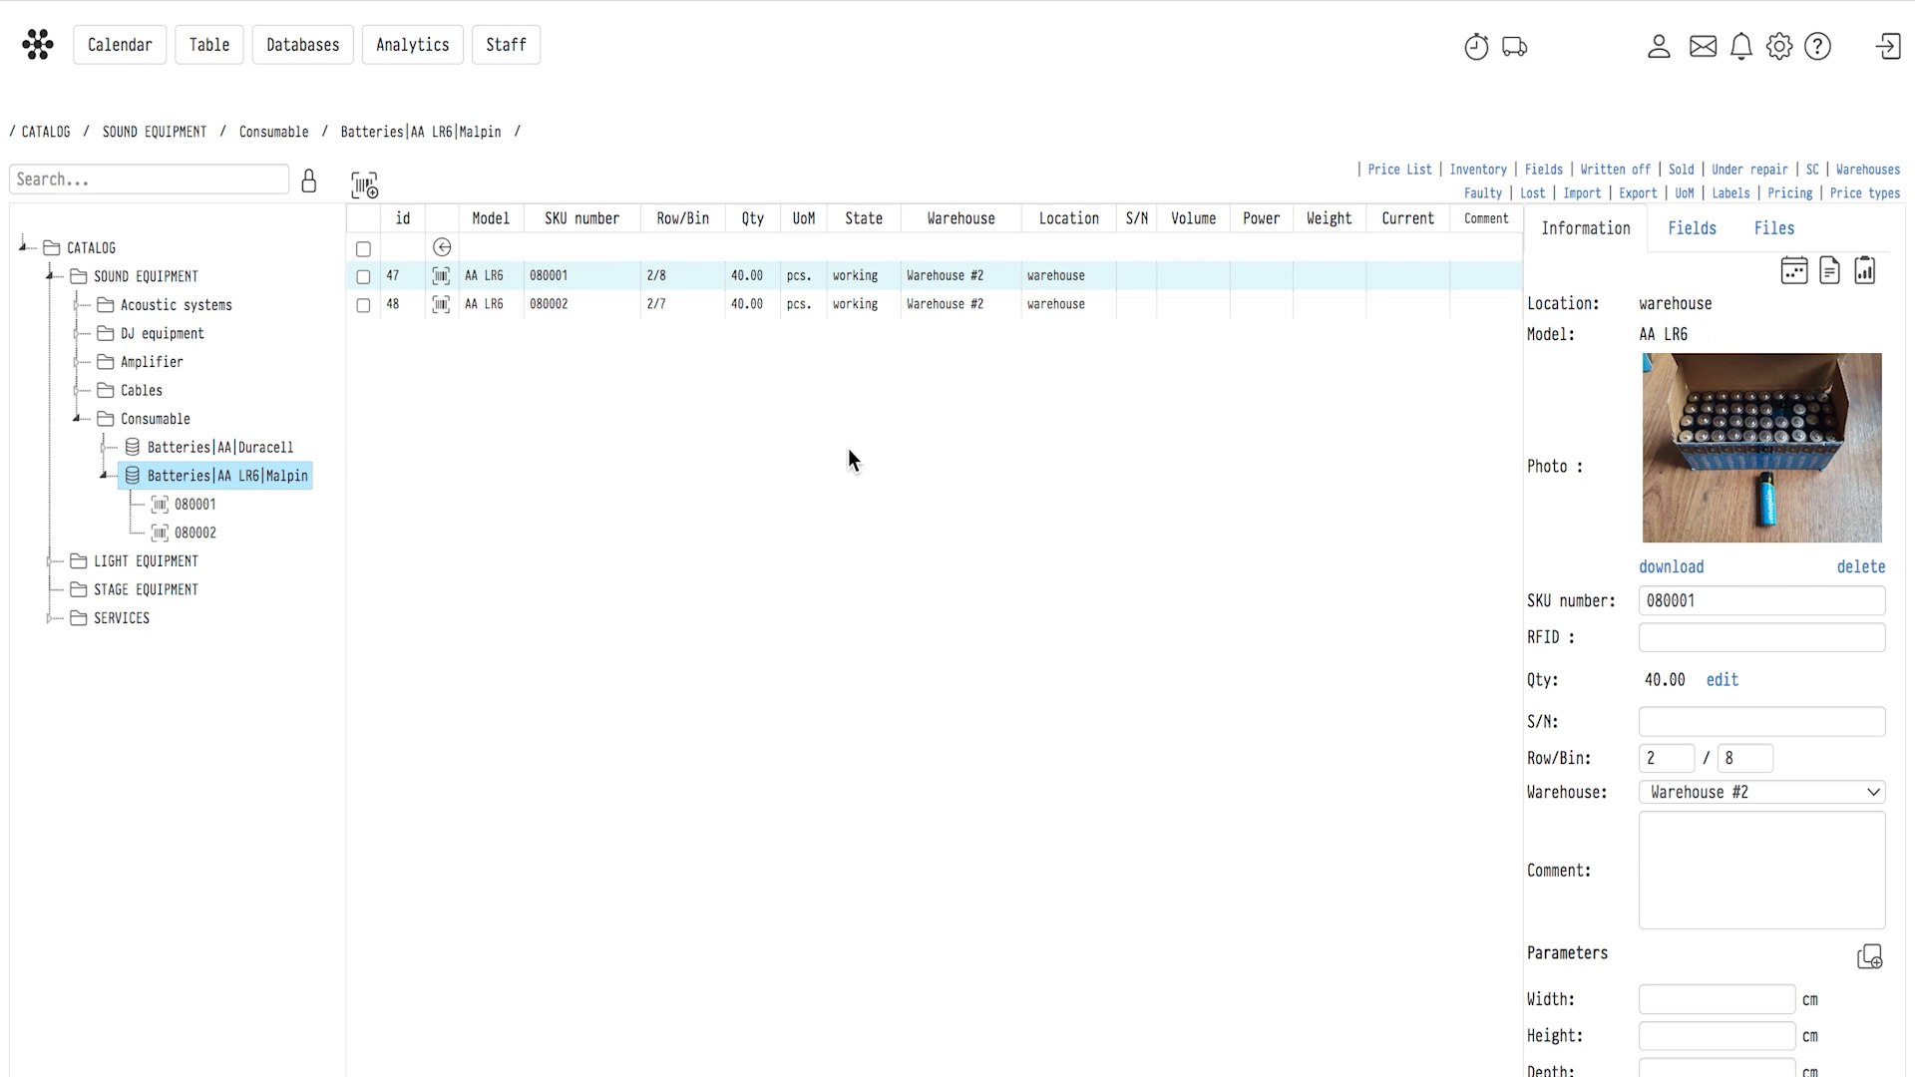
# Return to SOUND EQUIPMENT, open the Cables category and view the stock units of the UGREEN Cable XLR-XLR.
pyautogui.click(442, 247)
pyautogui.click(443, 247)
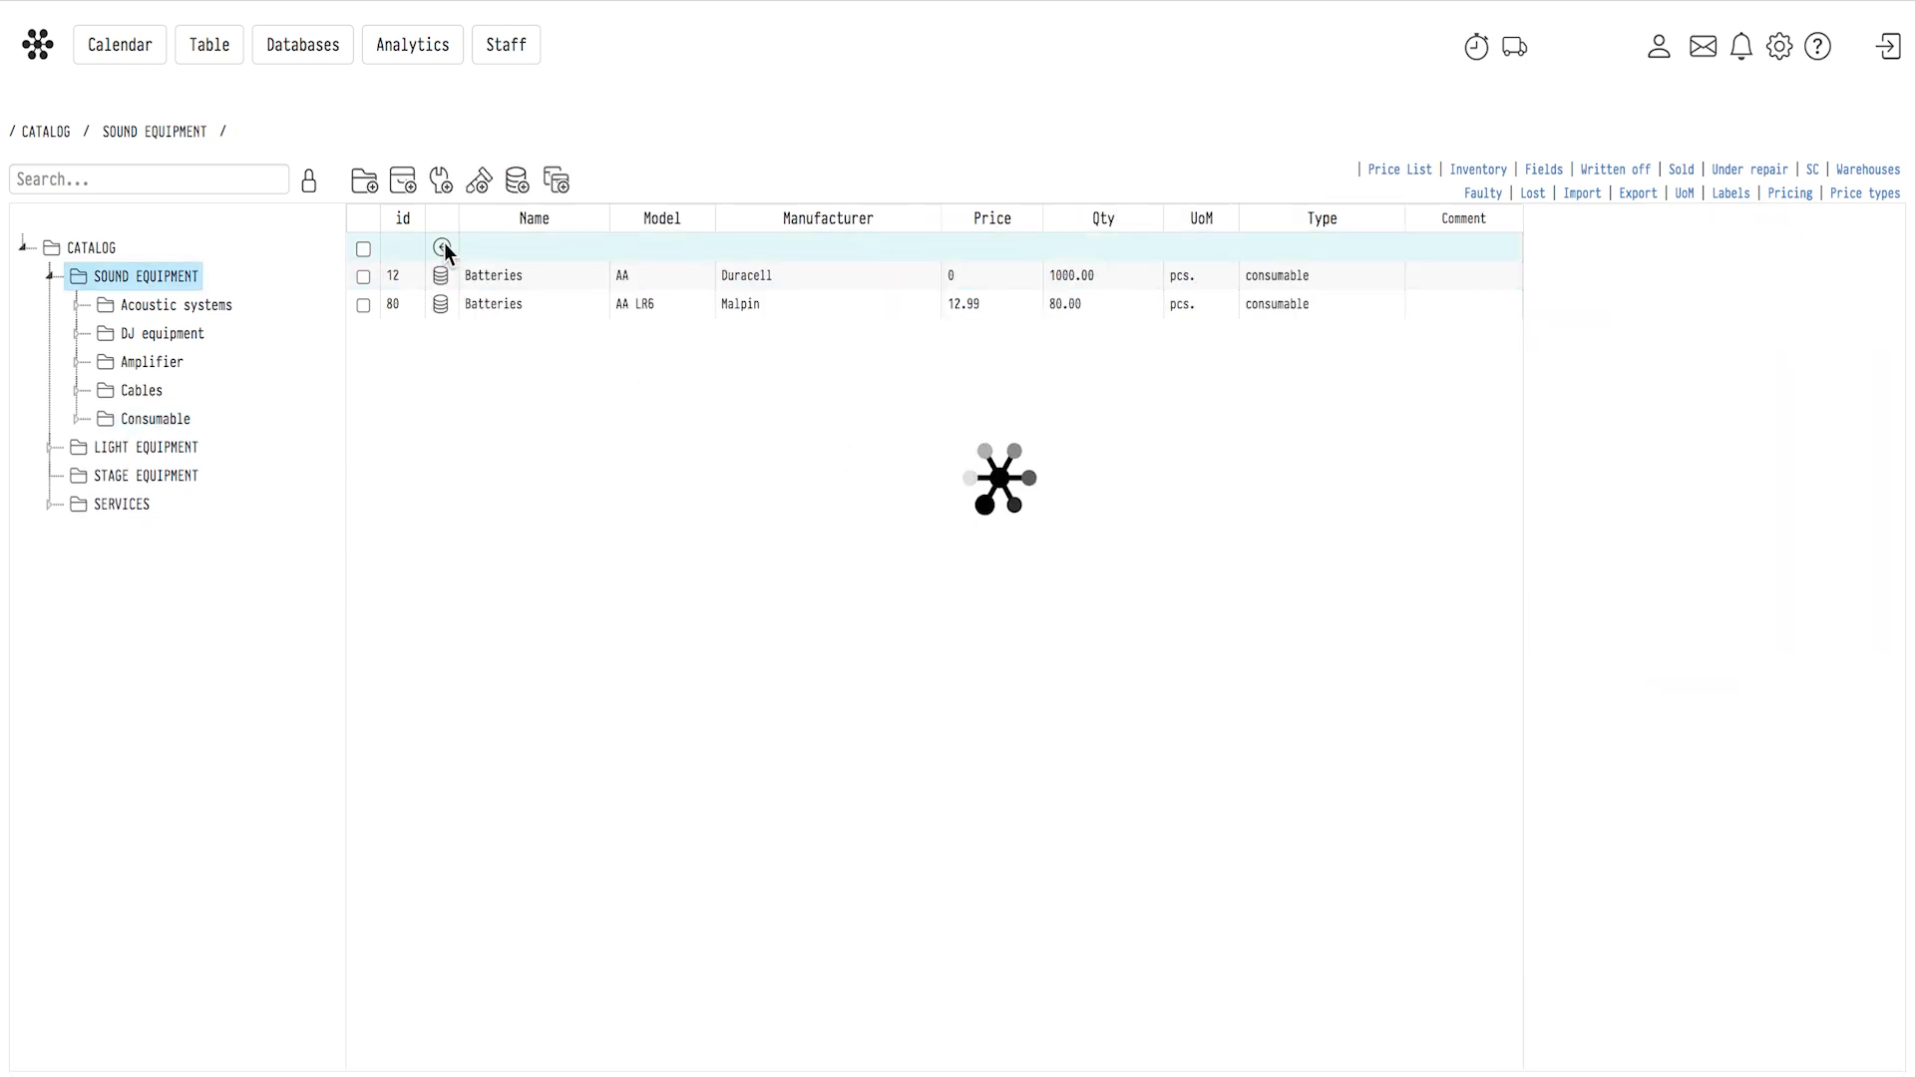
pyautogui.doubleClick(493, 356)
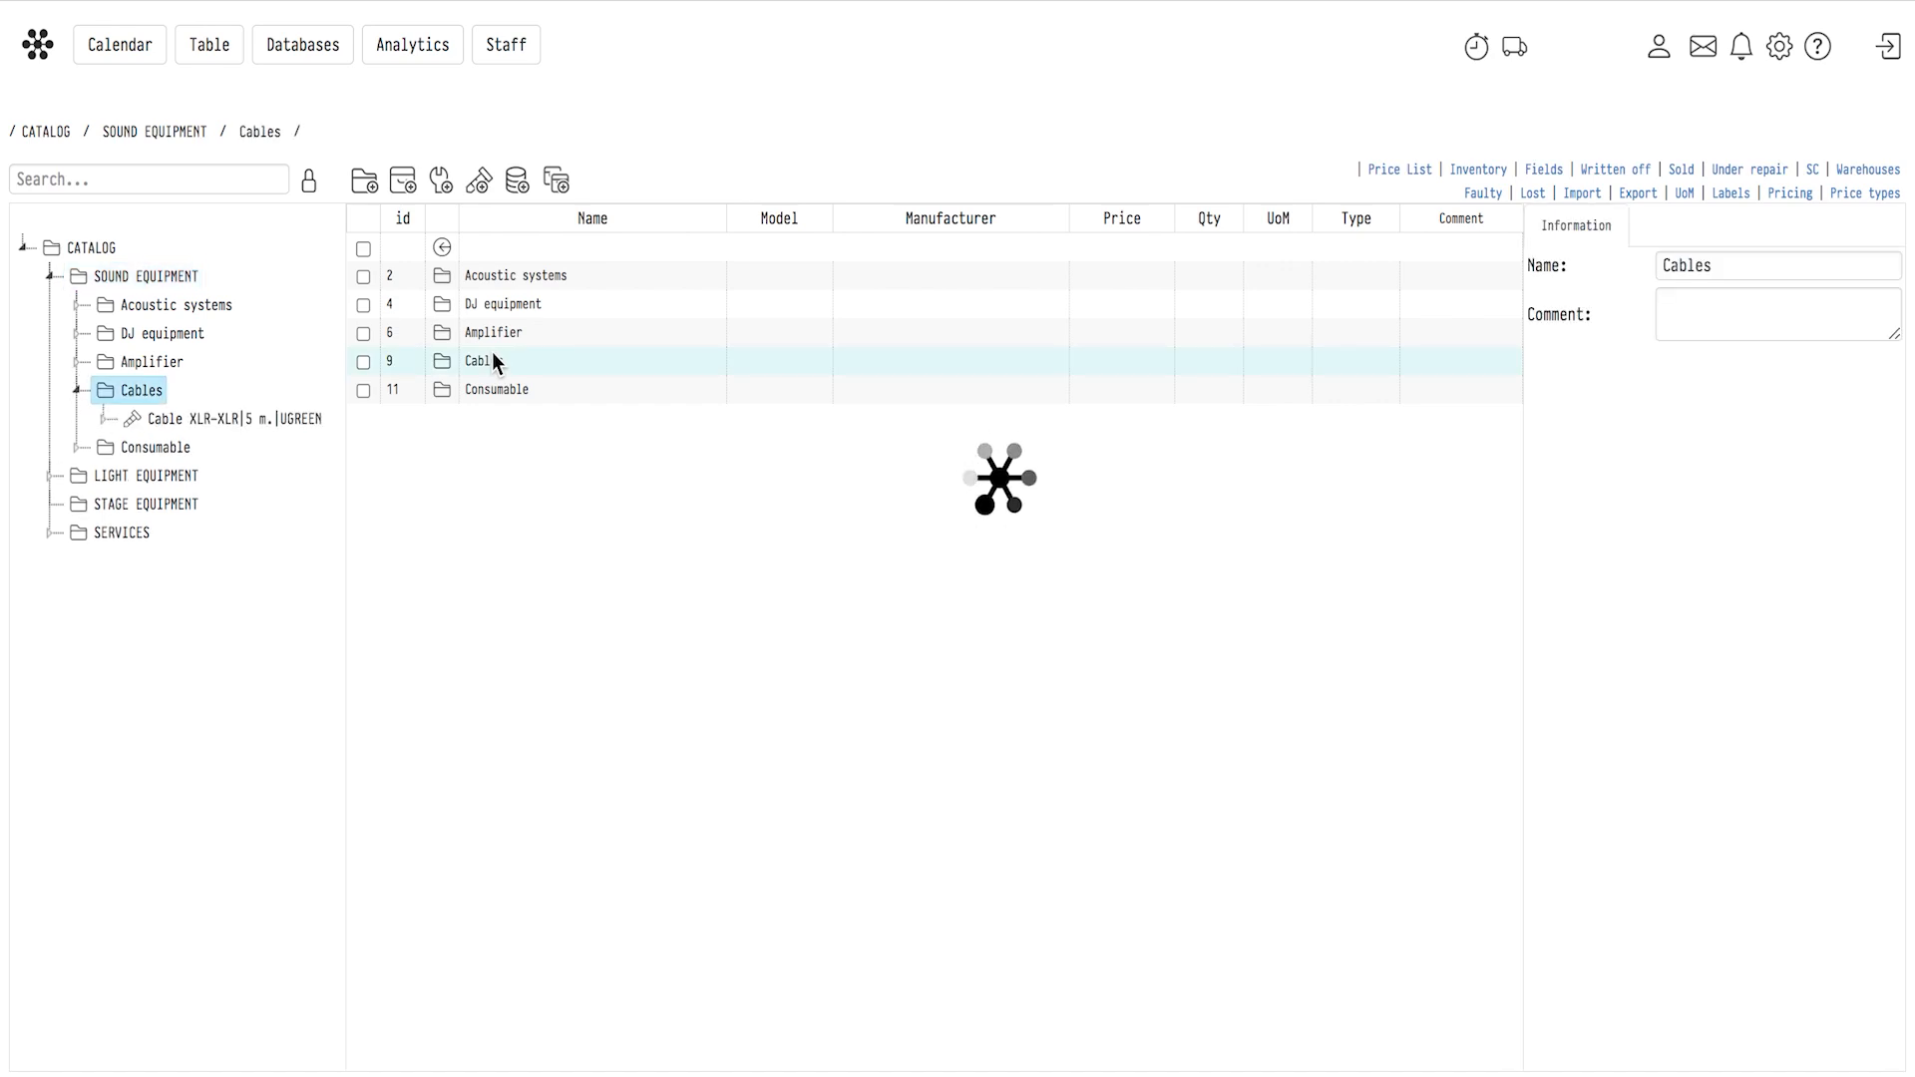
pyautogui.doubleClick(503, 277)
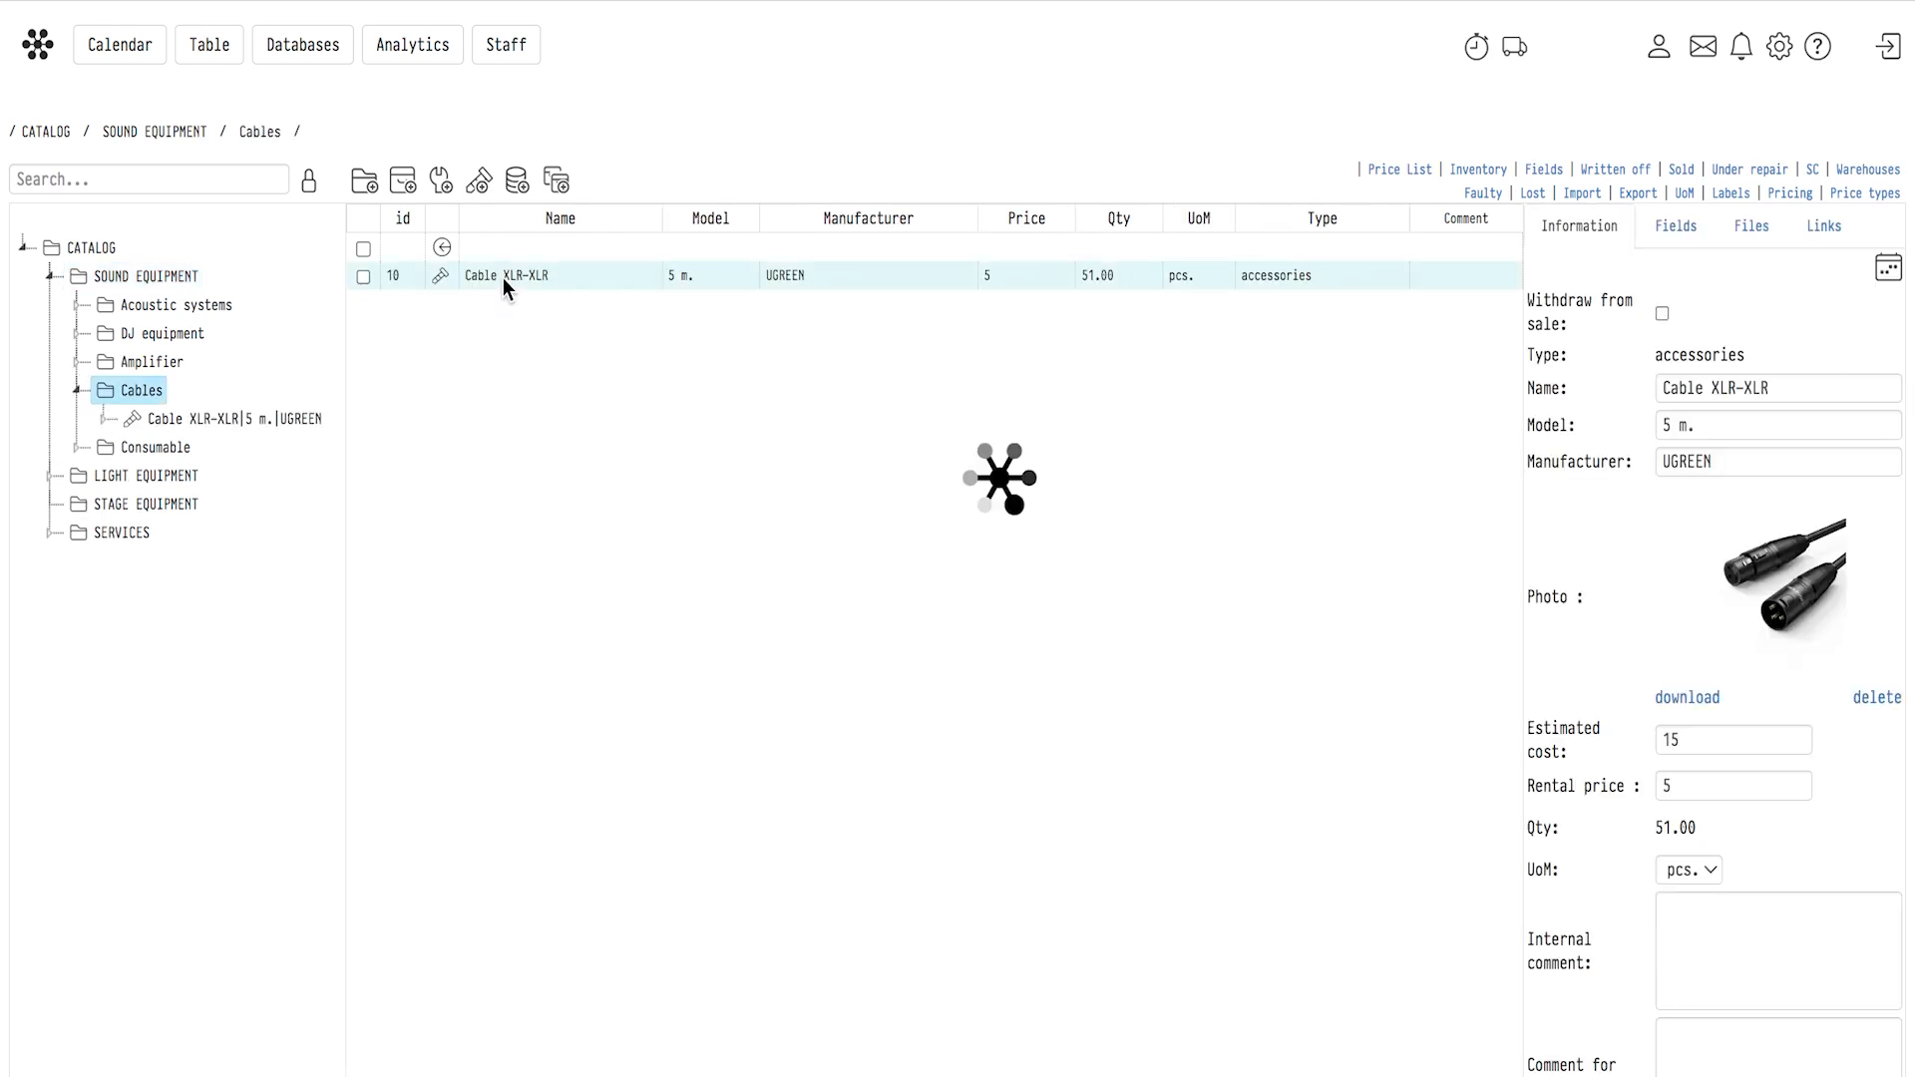
pyautogui.click(536, 275)
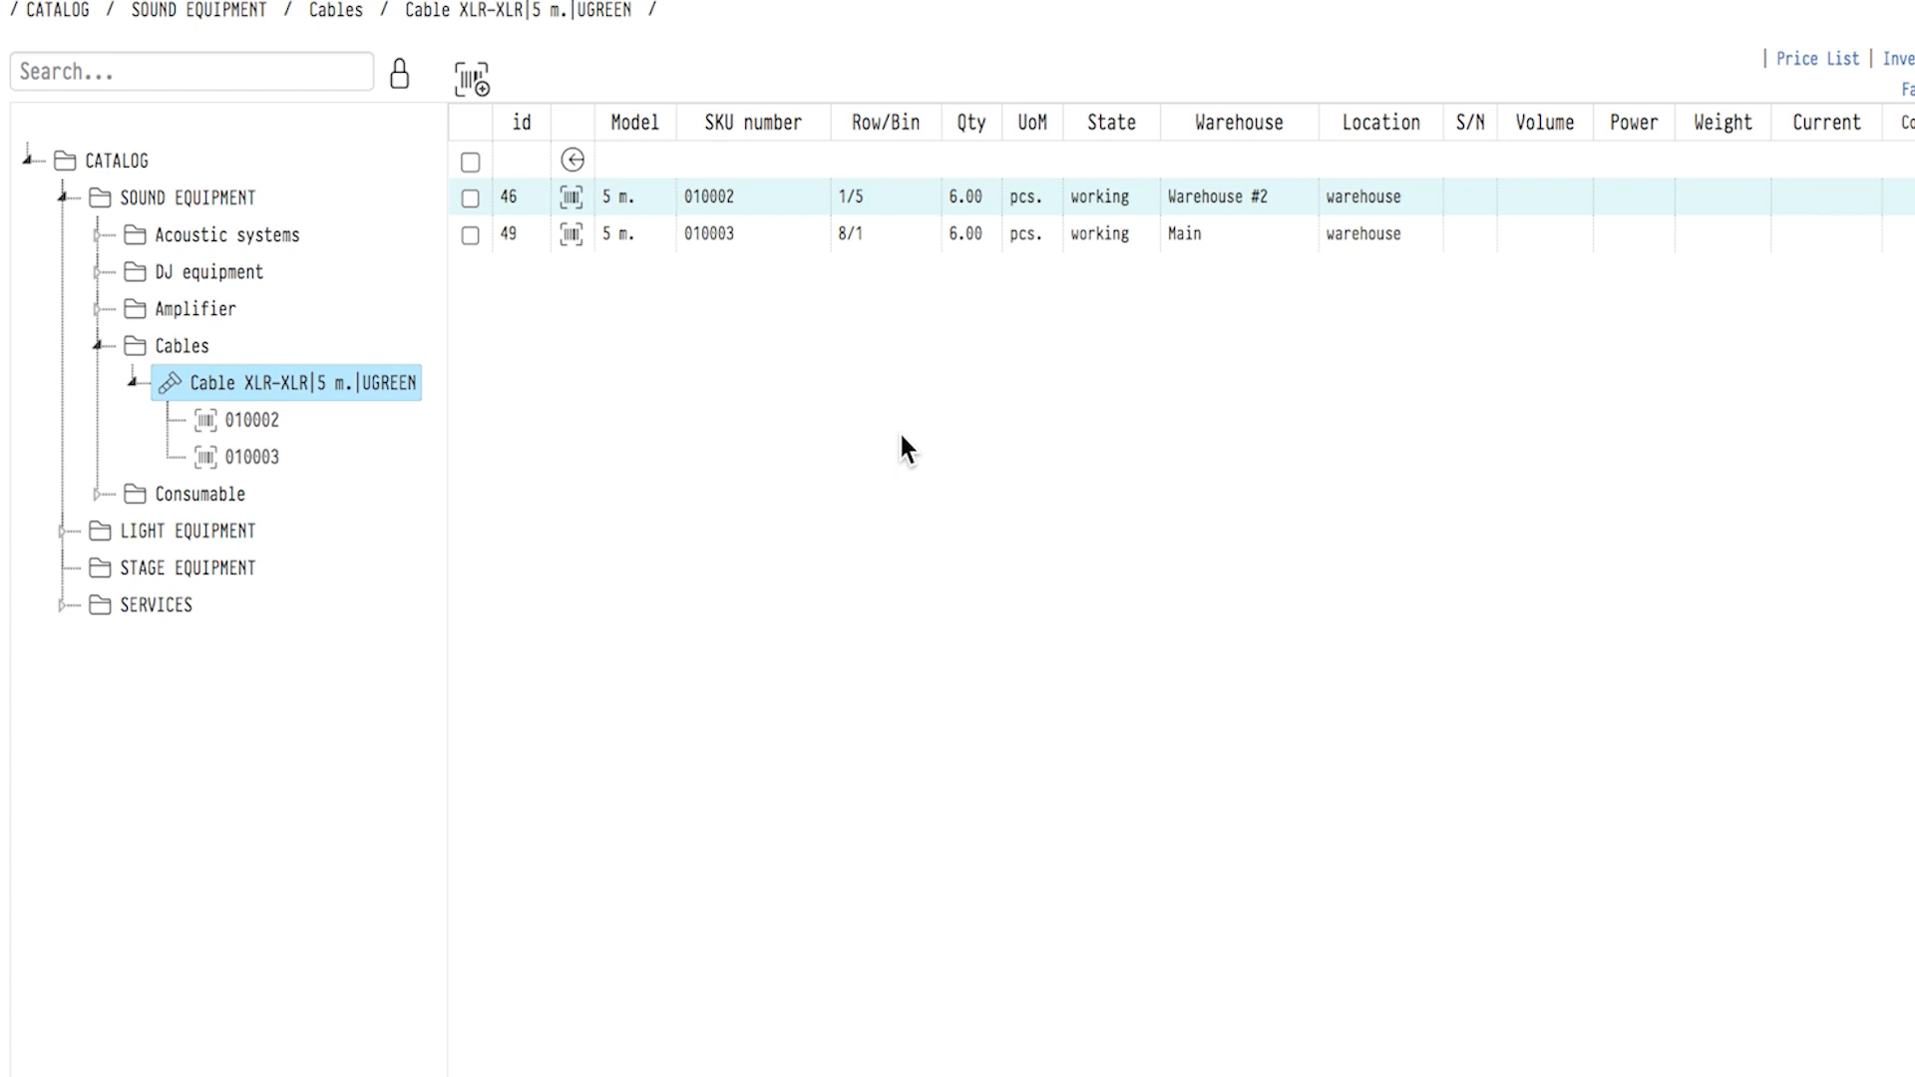
# Use the catalog tree to view the units of Loudspeaker JBL and Acoustic System L-Acoustics under Acoustic systems.
pyautogui.click(287, 242)
pyautogui.click(237, 283)
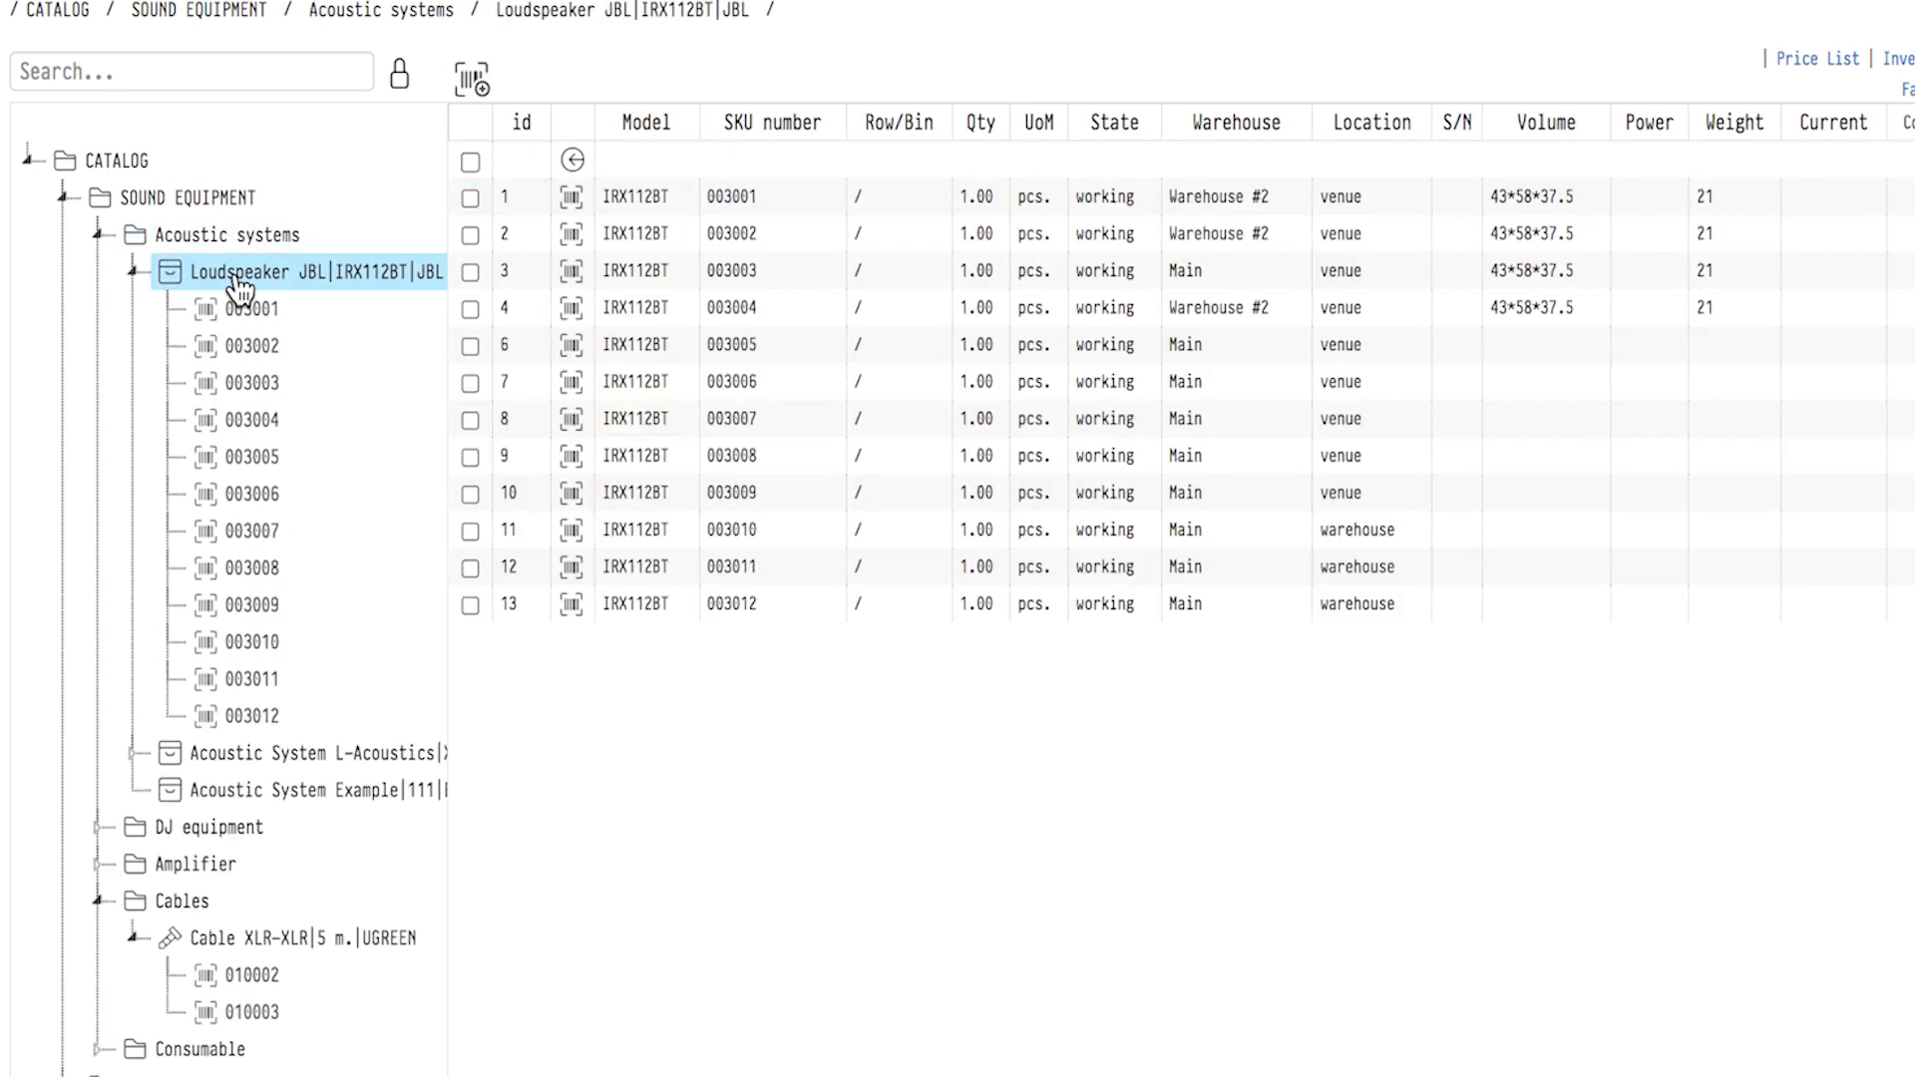
pyautogui.click(232, 766)
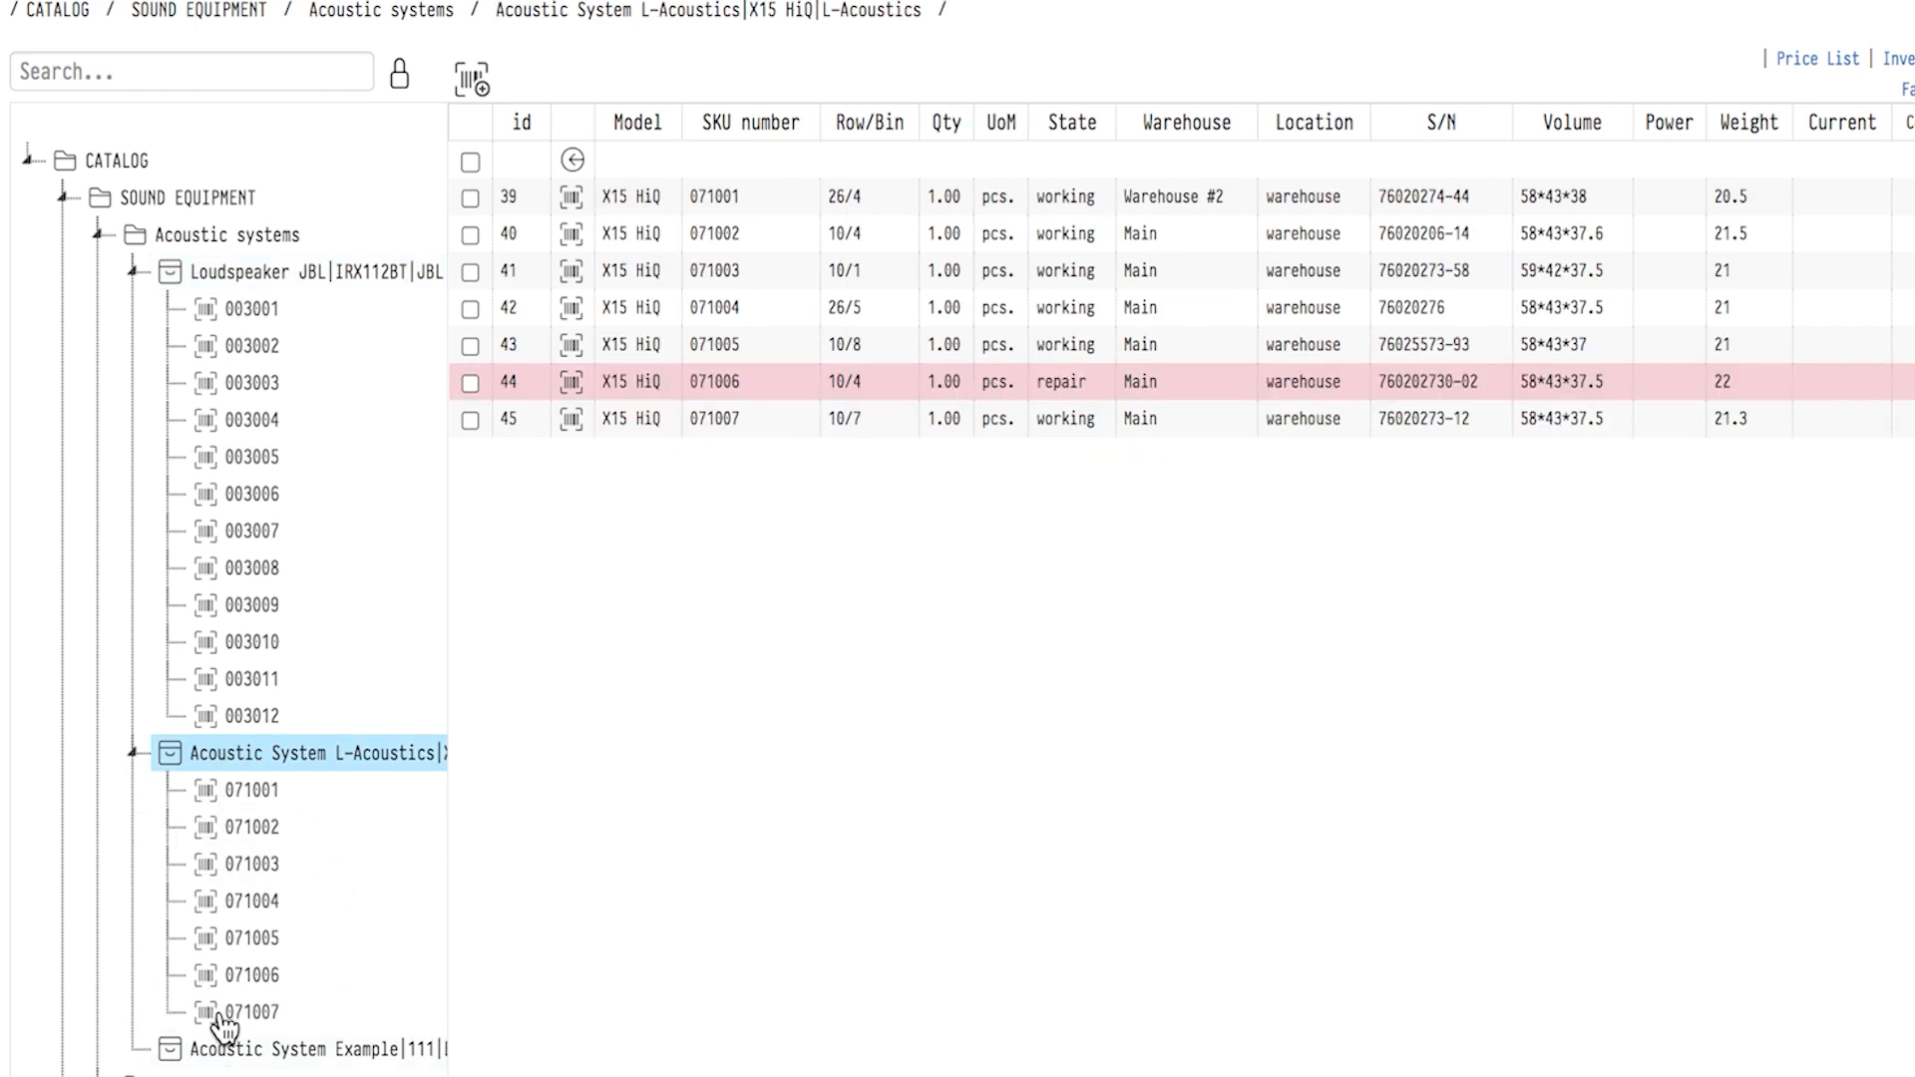
# Expand the Staff category under SERVICES and look at the Driver and Material Handler services.
pyautogui.scroll(-2, 222, 1026)
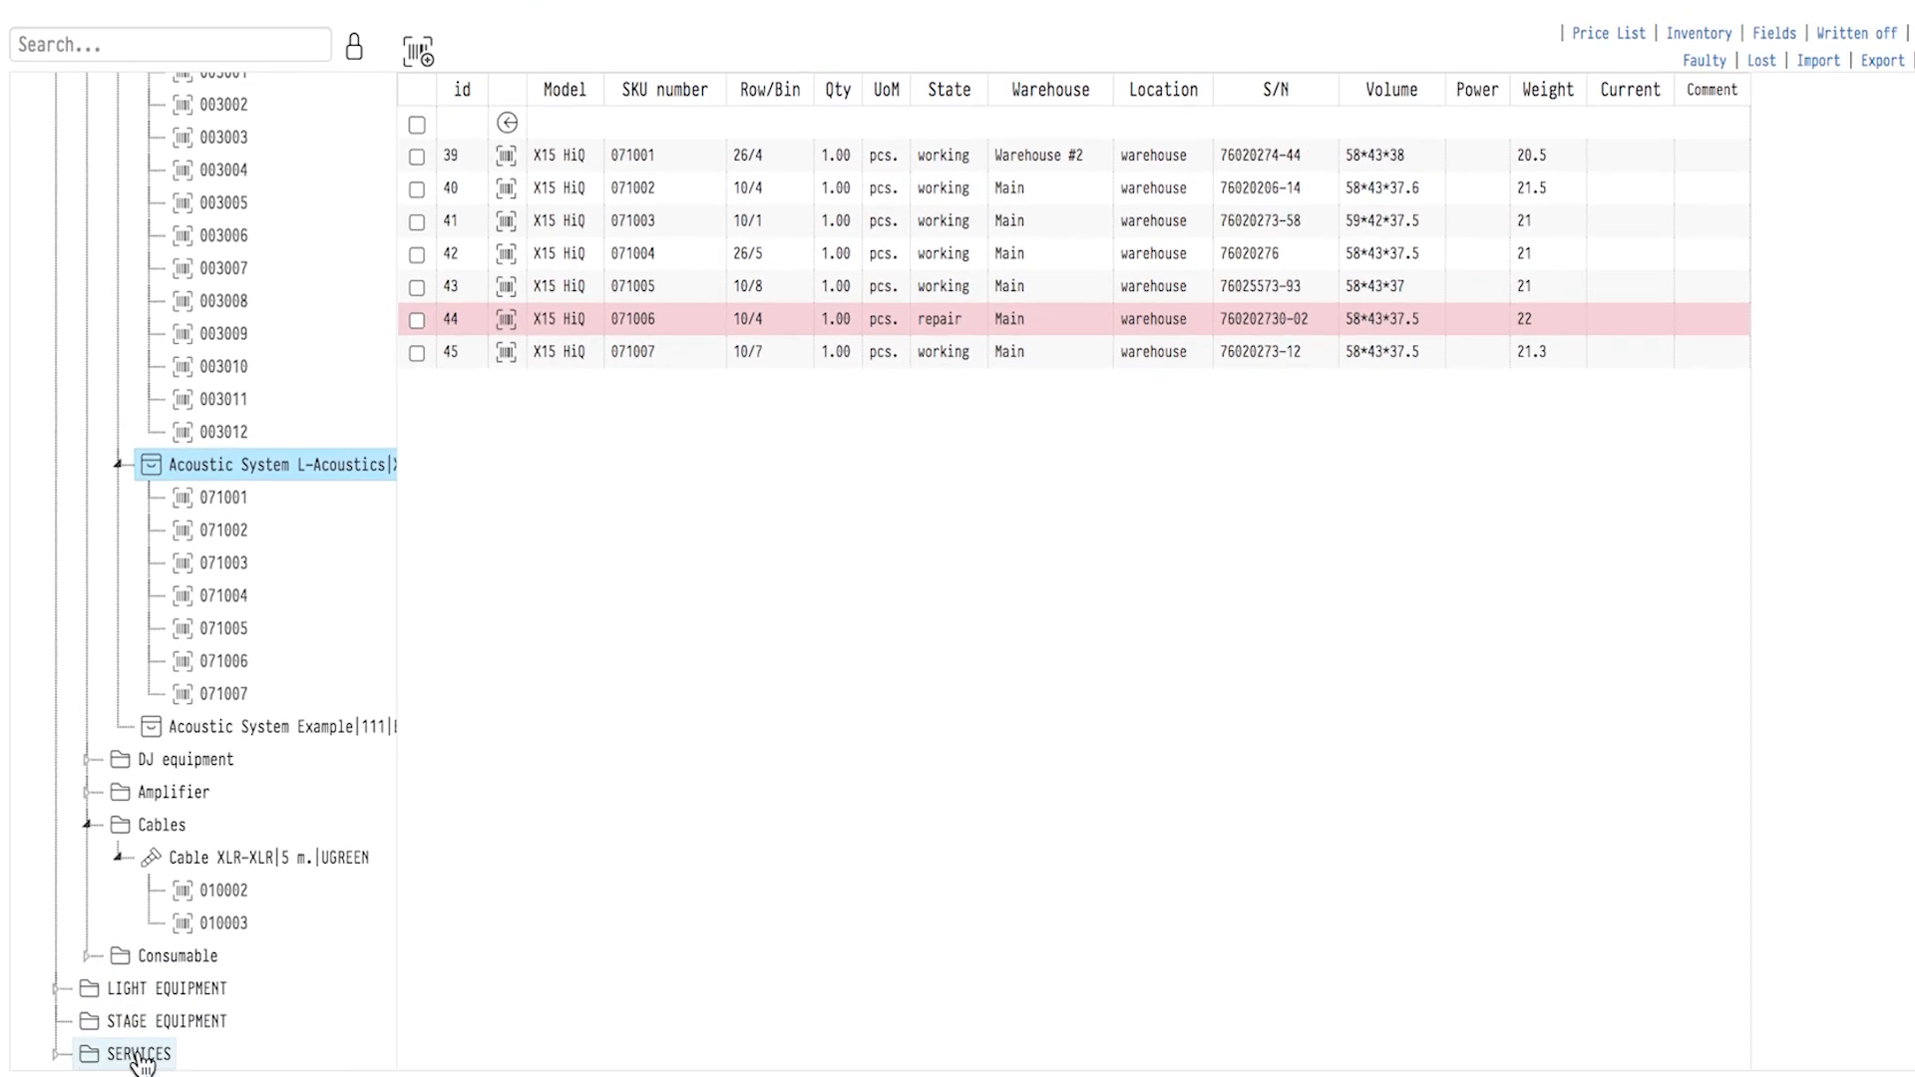
pyautogui.click(140, 1057)
pyautogui.click(147, 1023)
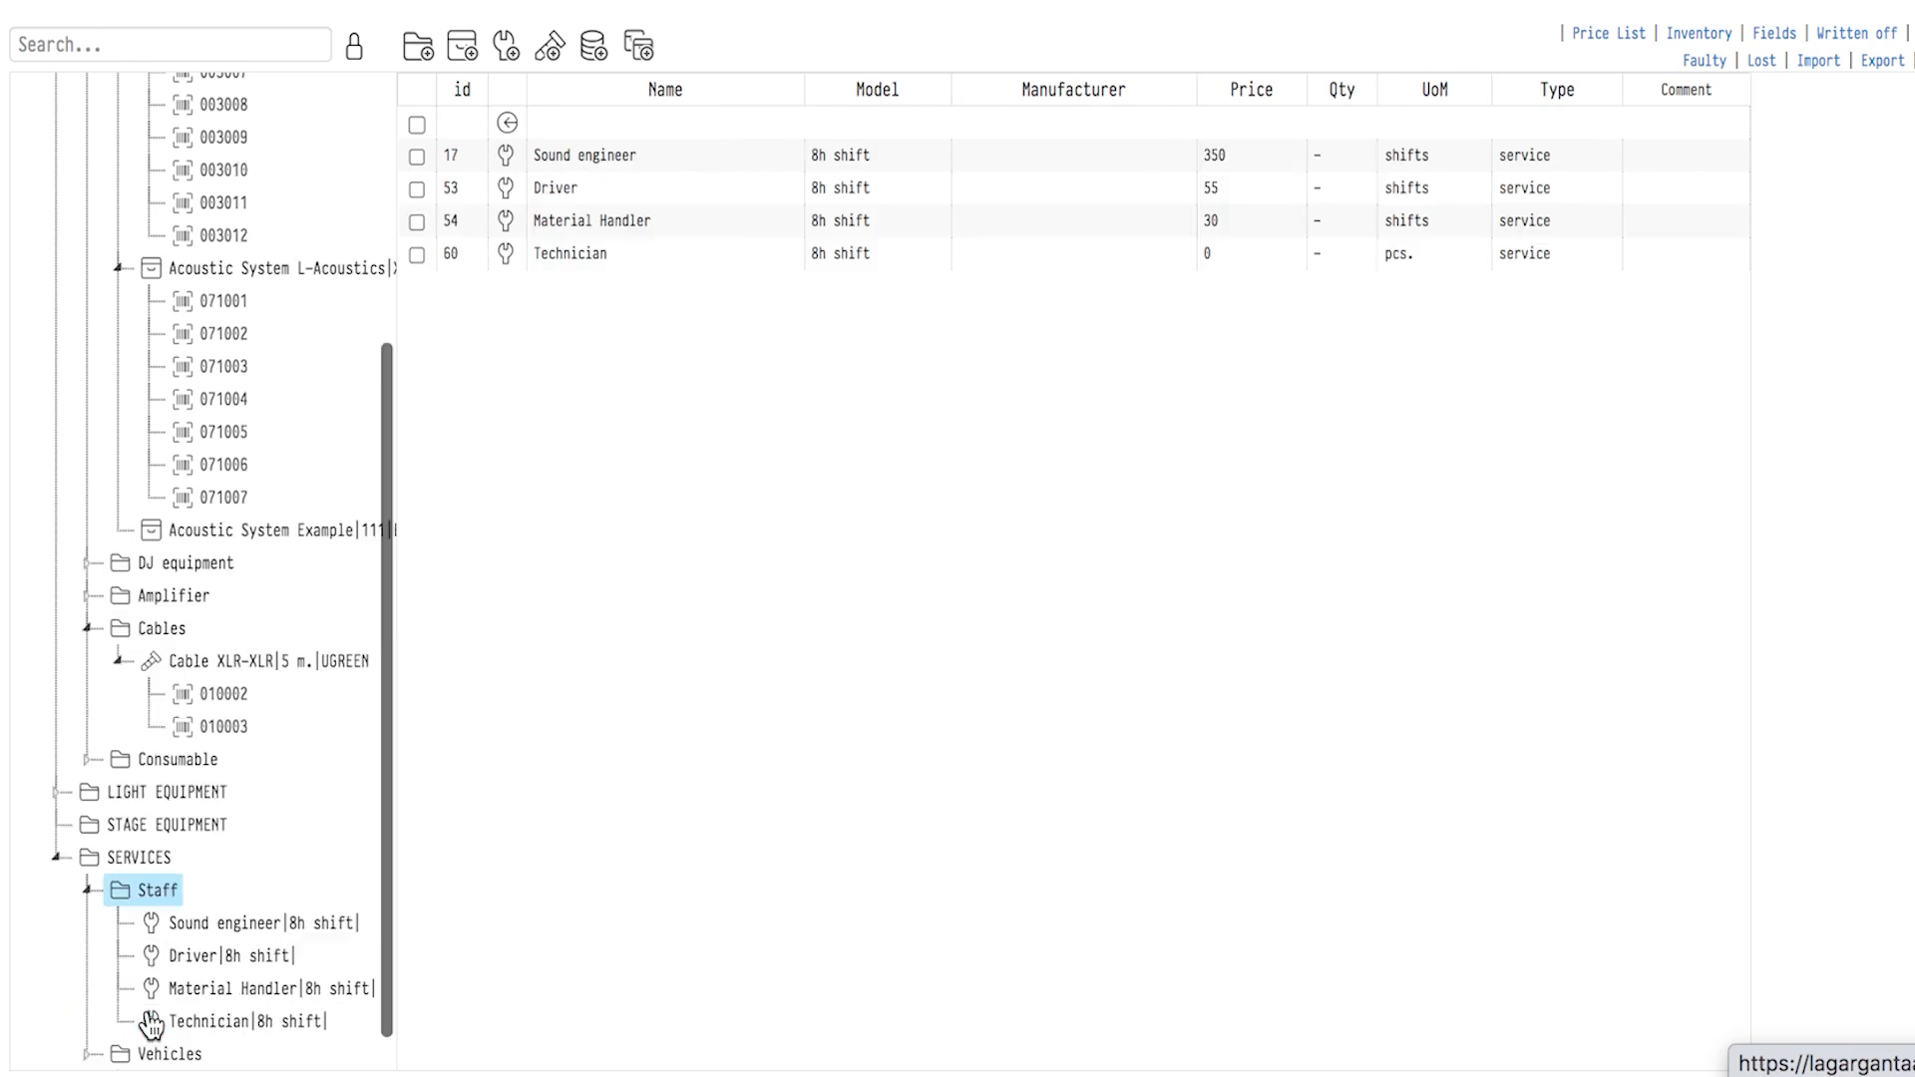
pyautogui.click(205, 960)
pyautogui.click(198, 992)
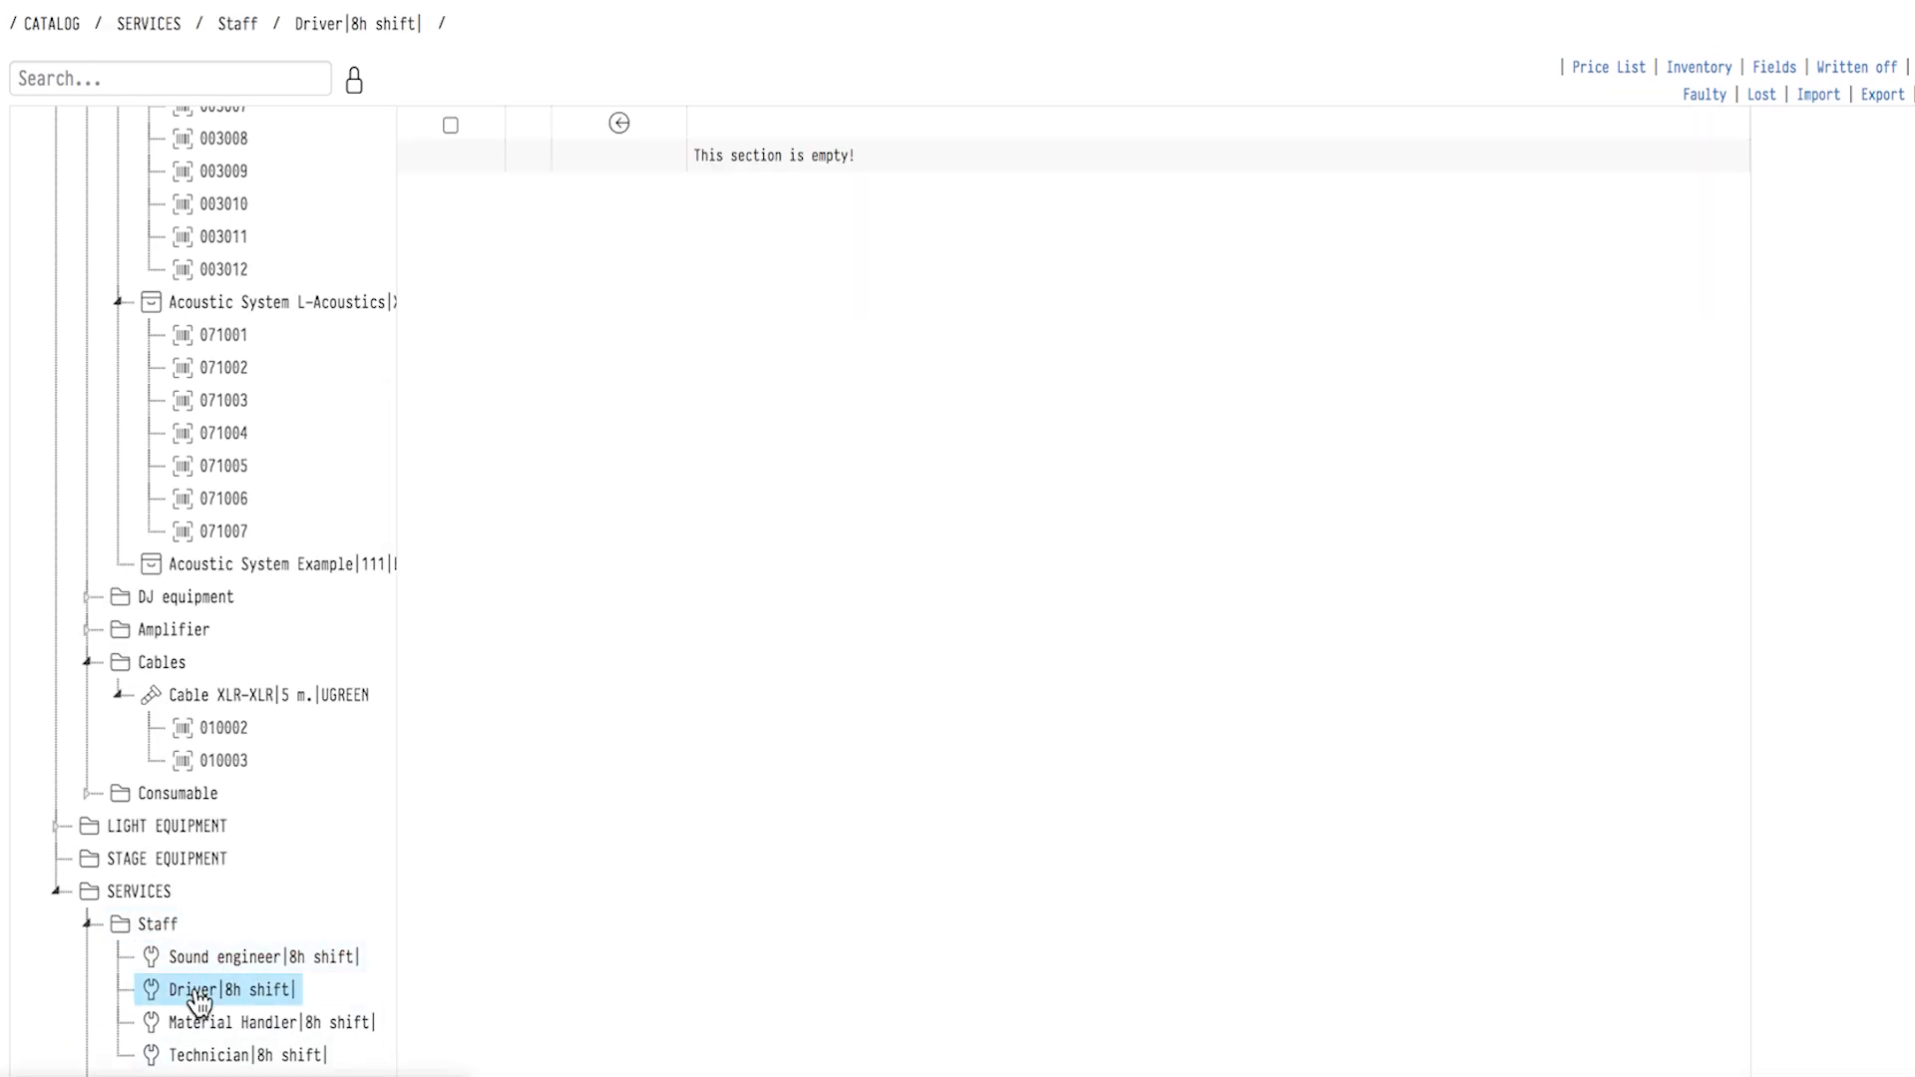
pyautogui.click(192, 1028)
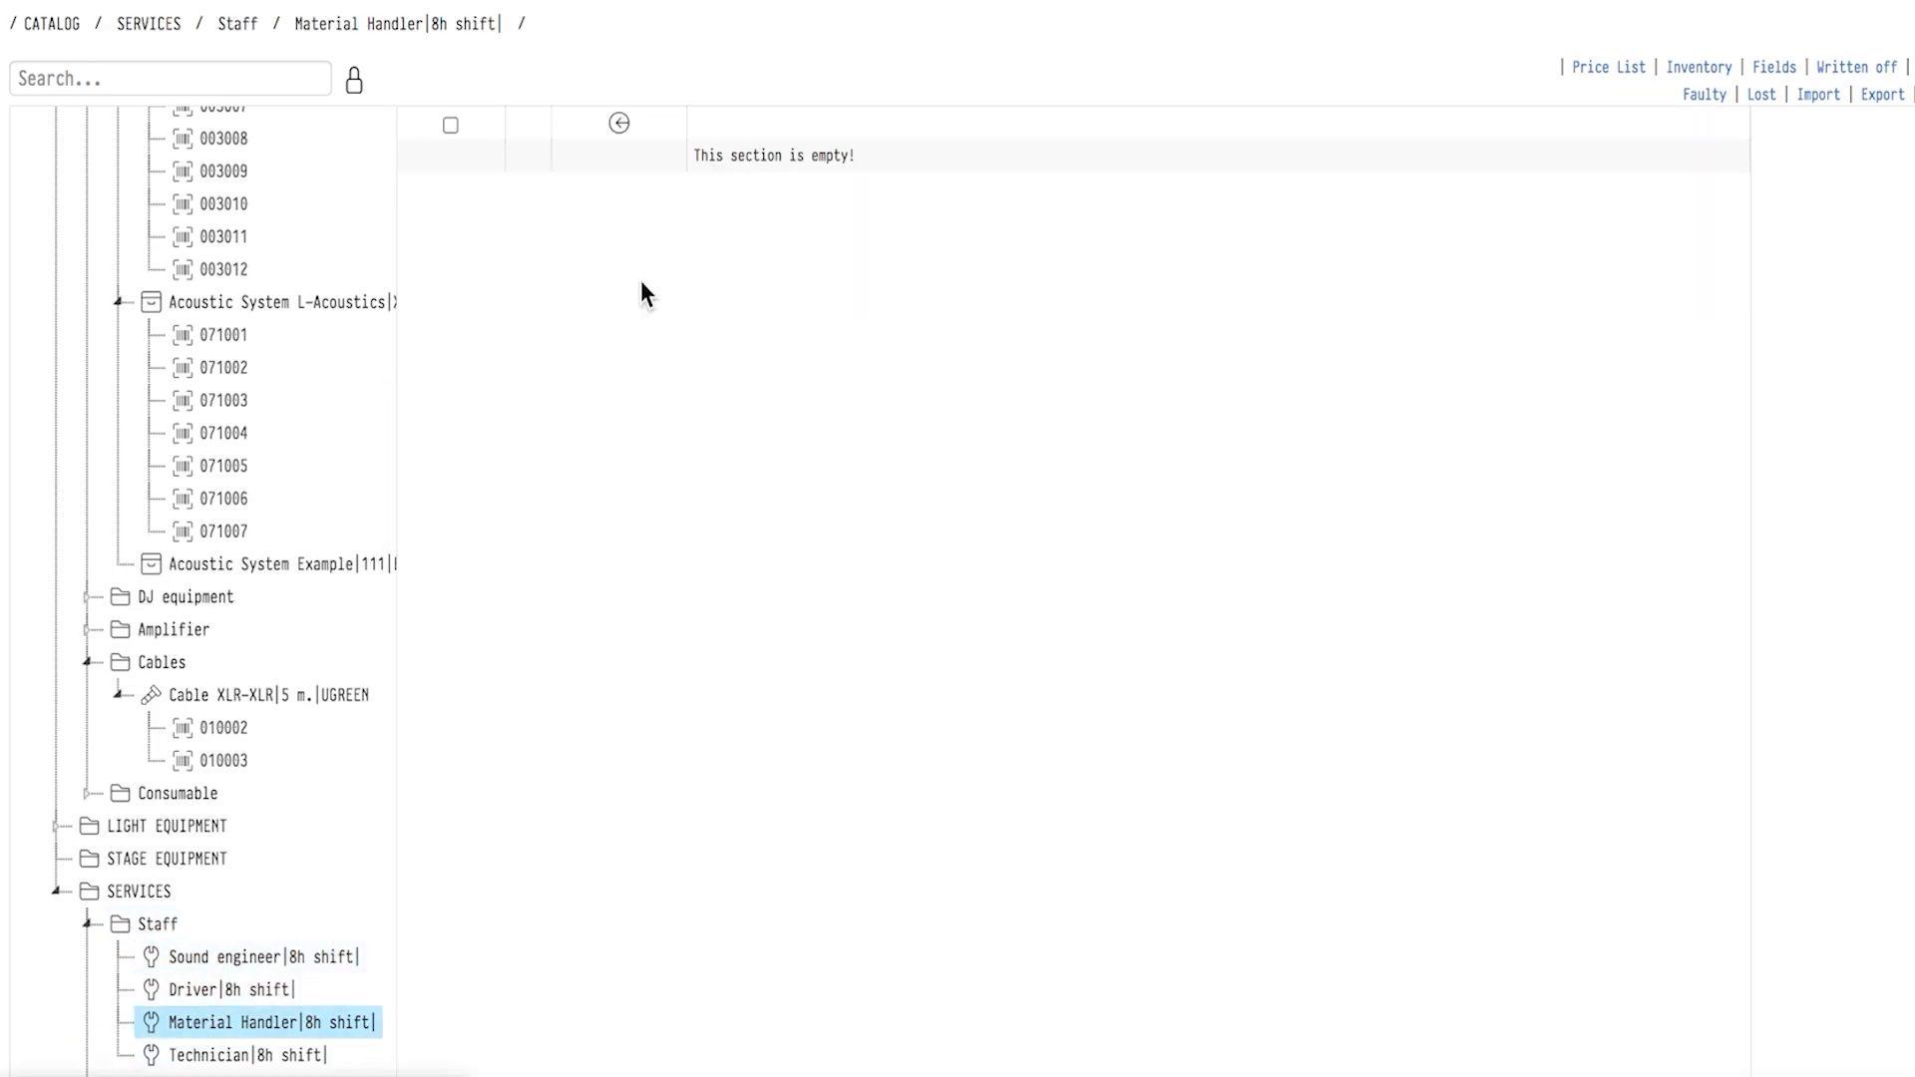
# Return to SOUND EQUIPMENT and open the Pioneer DJ kit in the DJ equipment category to view its components.
pyautogui.click(619, 122)
pyautogui.click(508, 156)
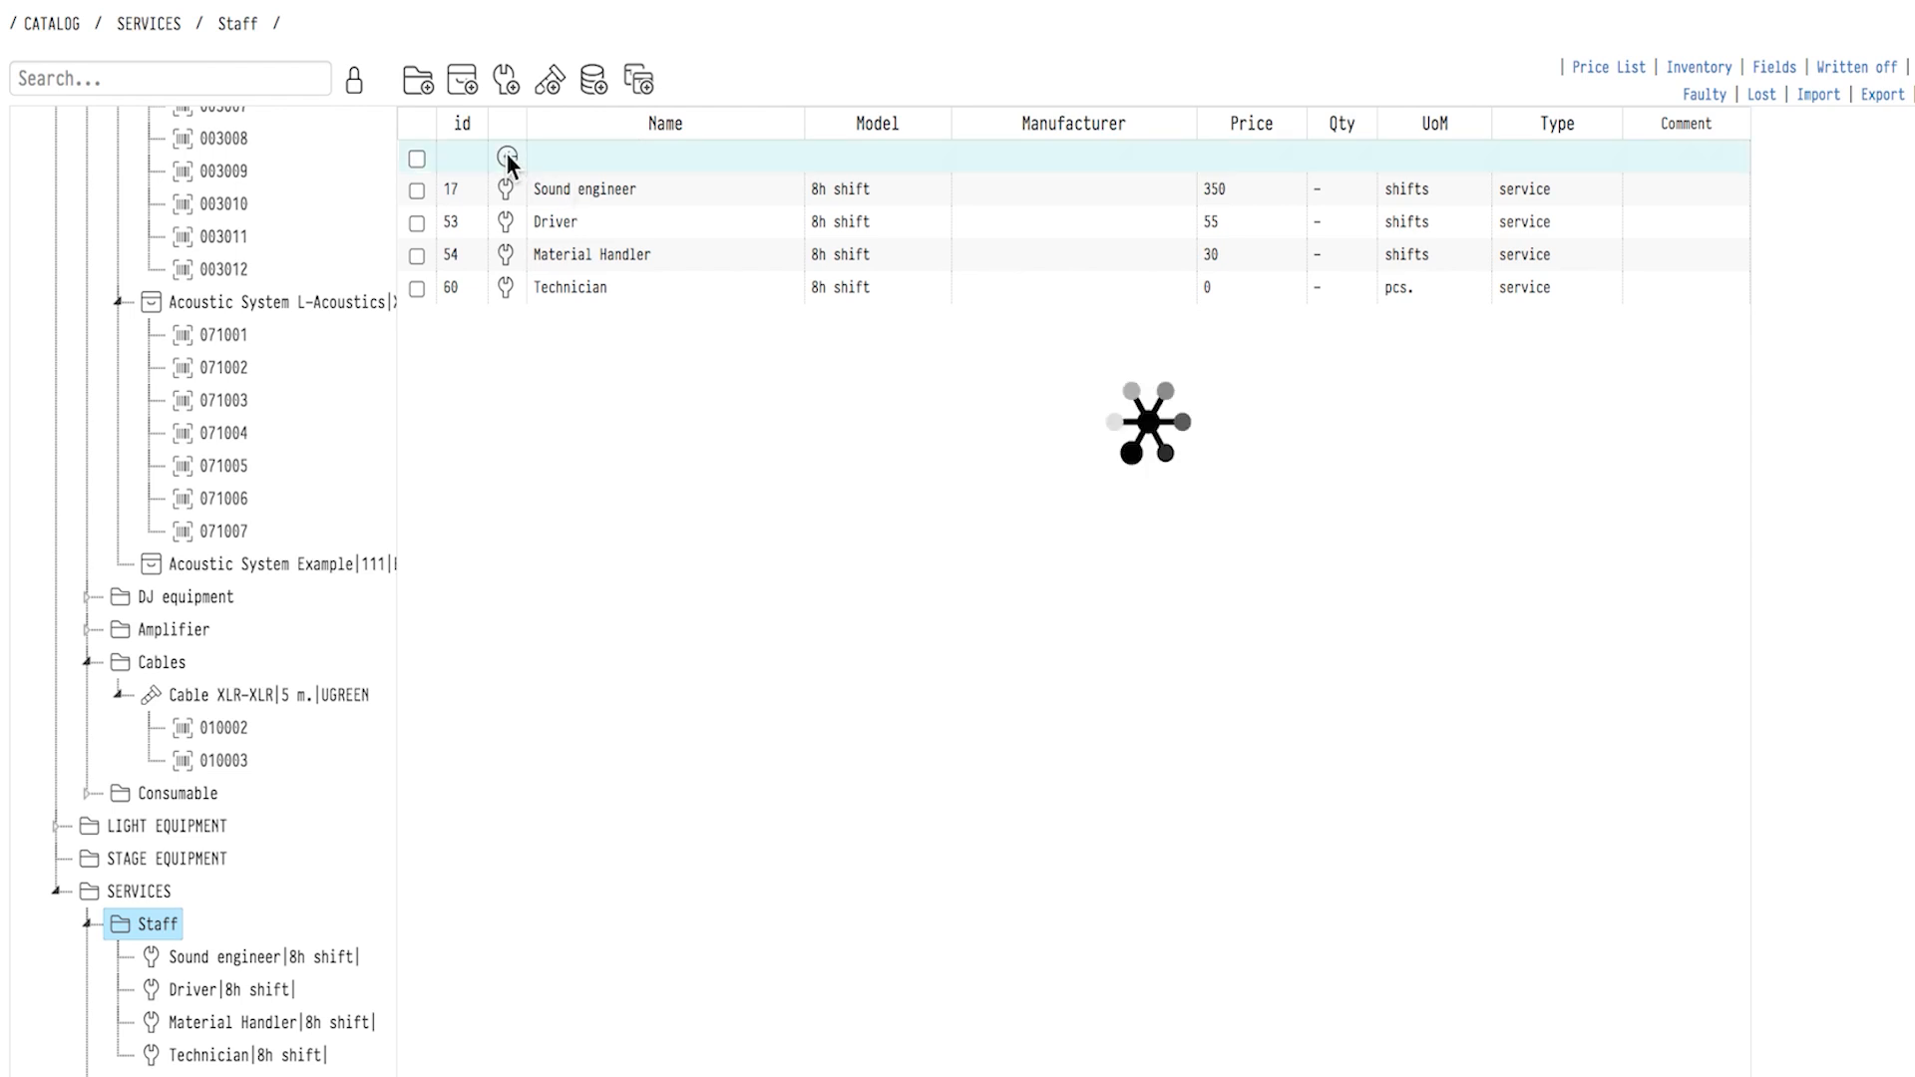
pyautogui.click(508, 157)
pyautogui.click(547, 190)
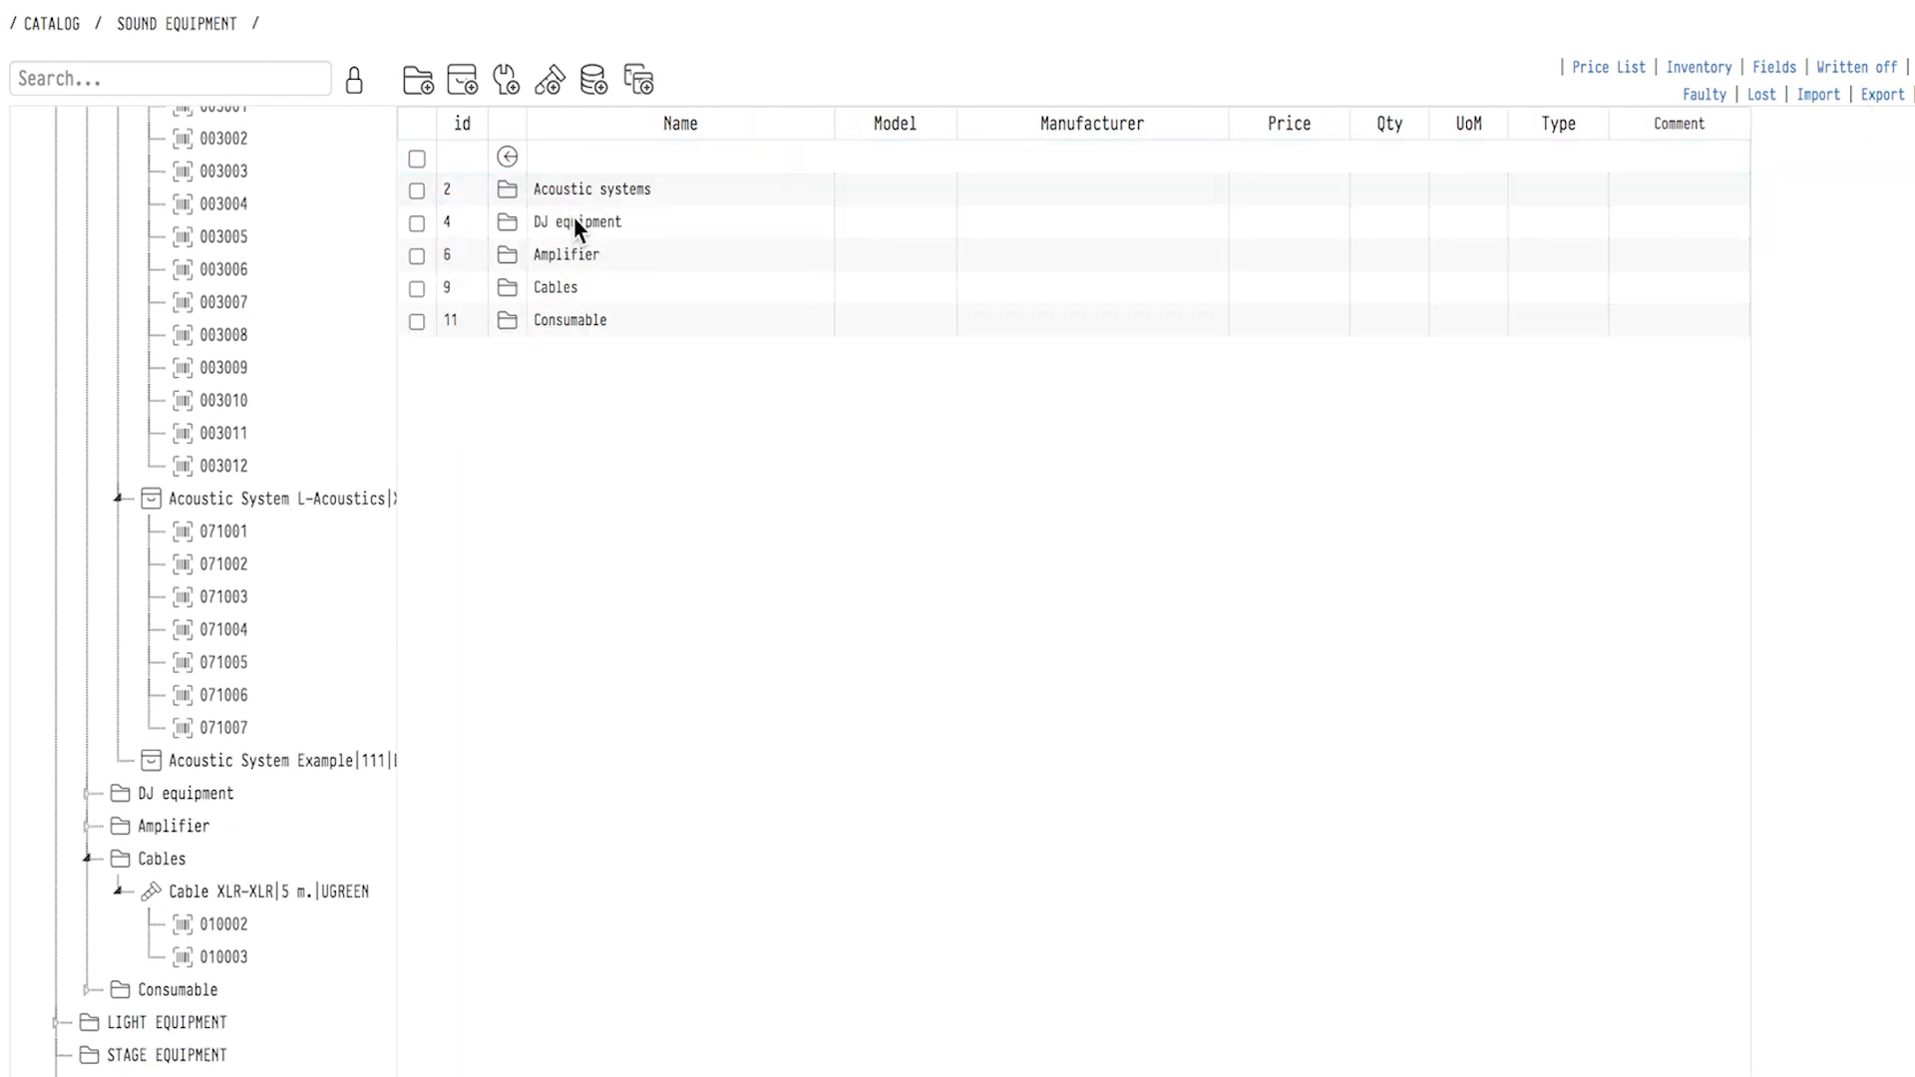
pyautogui.click(572, 218)
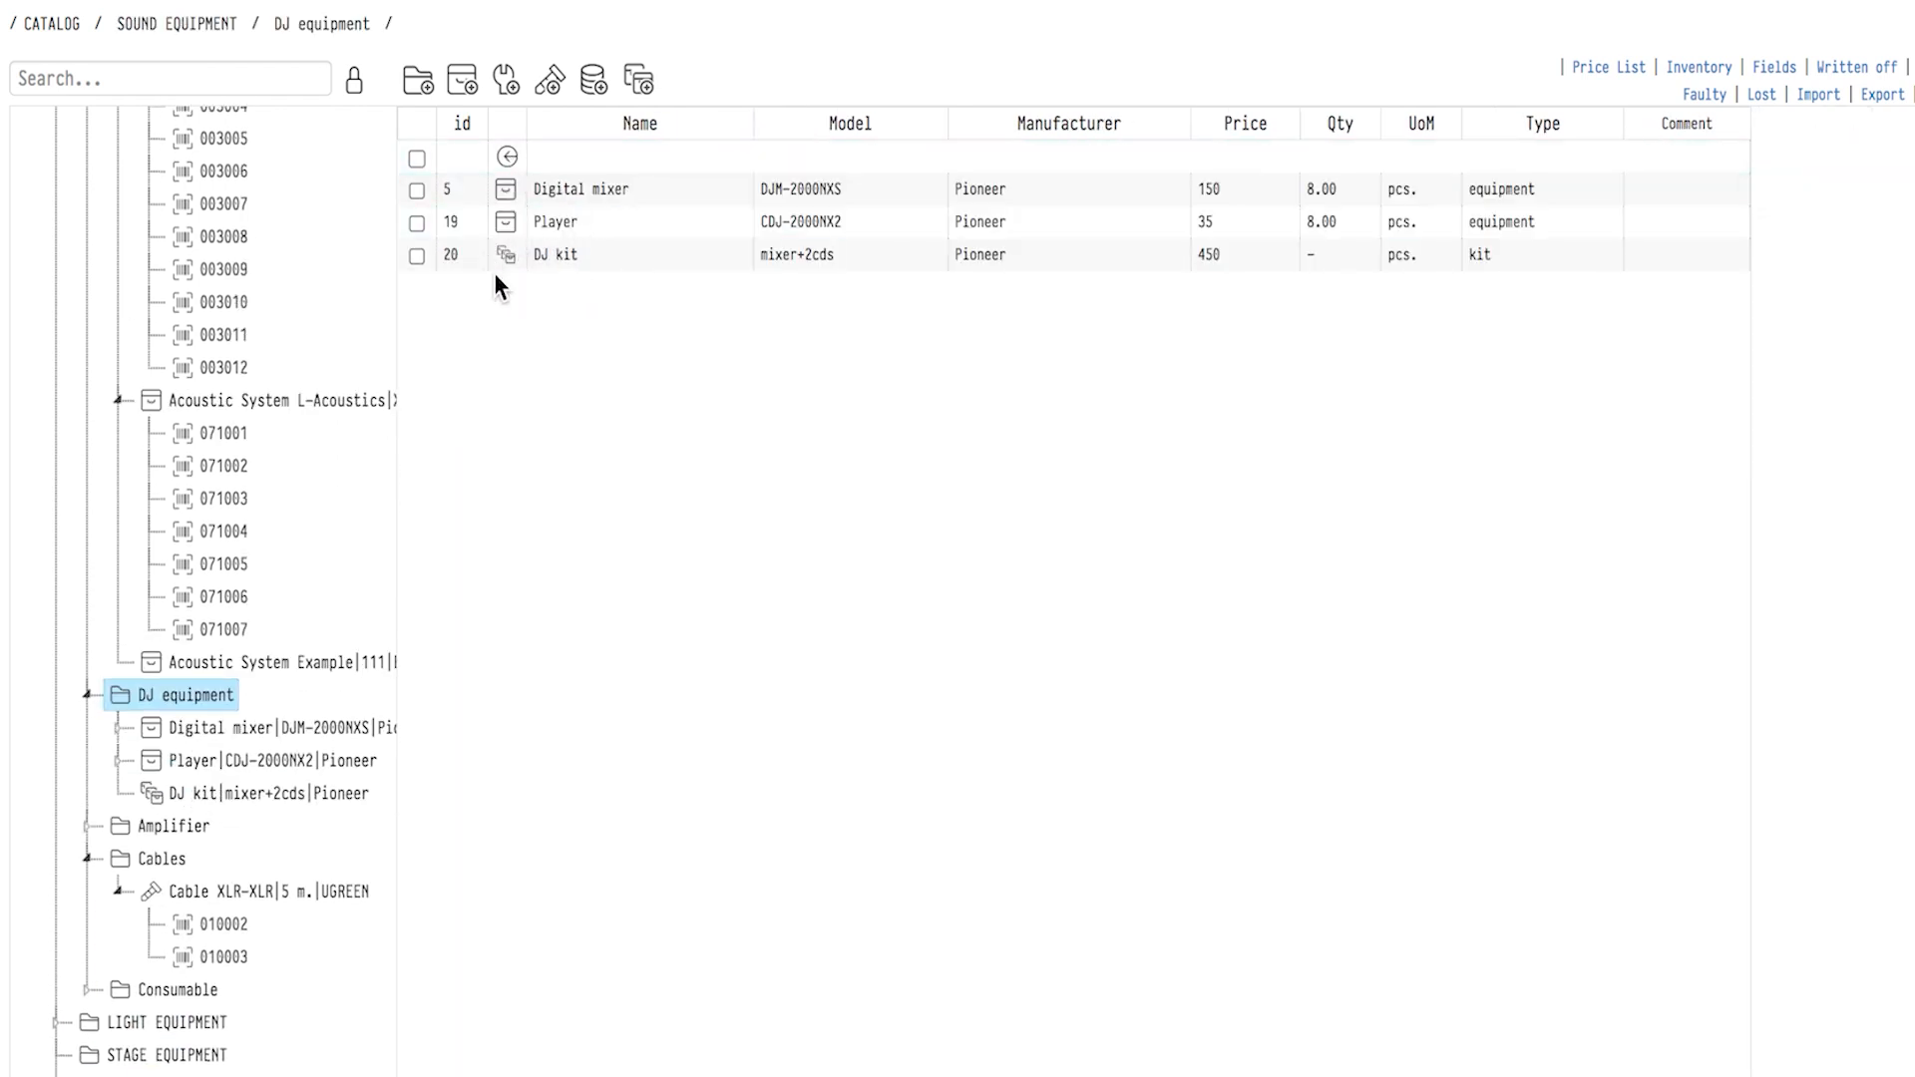
pyautogui.click(538, 254)
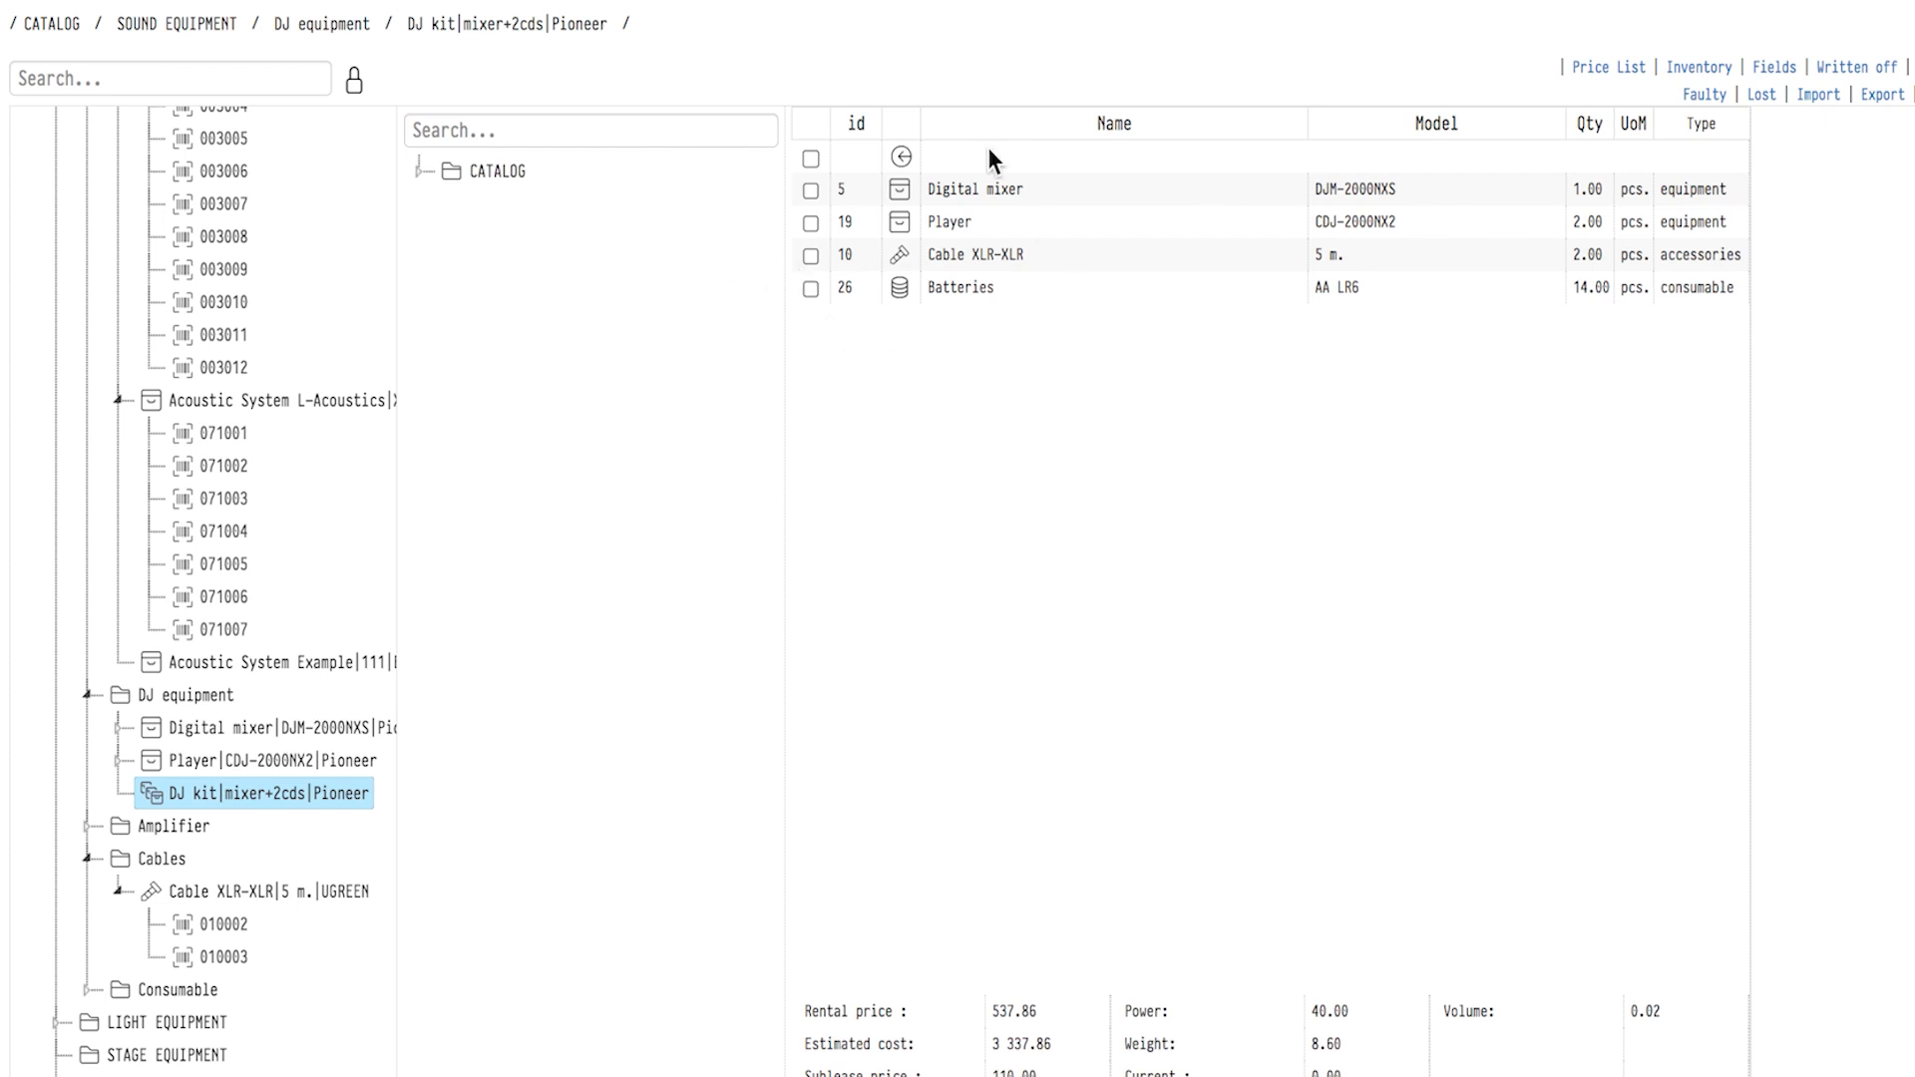
# Leave the DJ kit and open Acoustic System Example, model 111, in the Acoustic systems category.
pyautogui.click(901, 156)
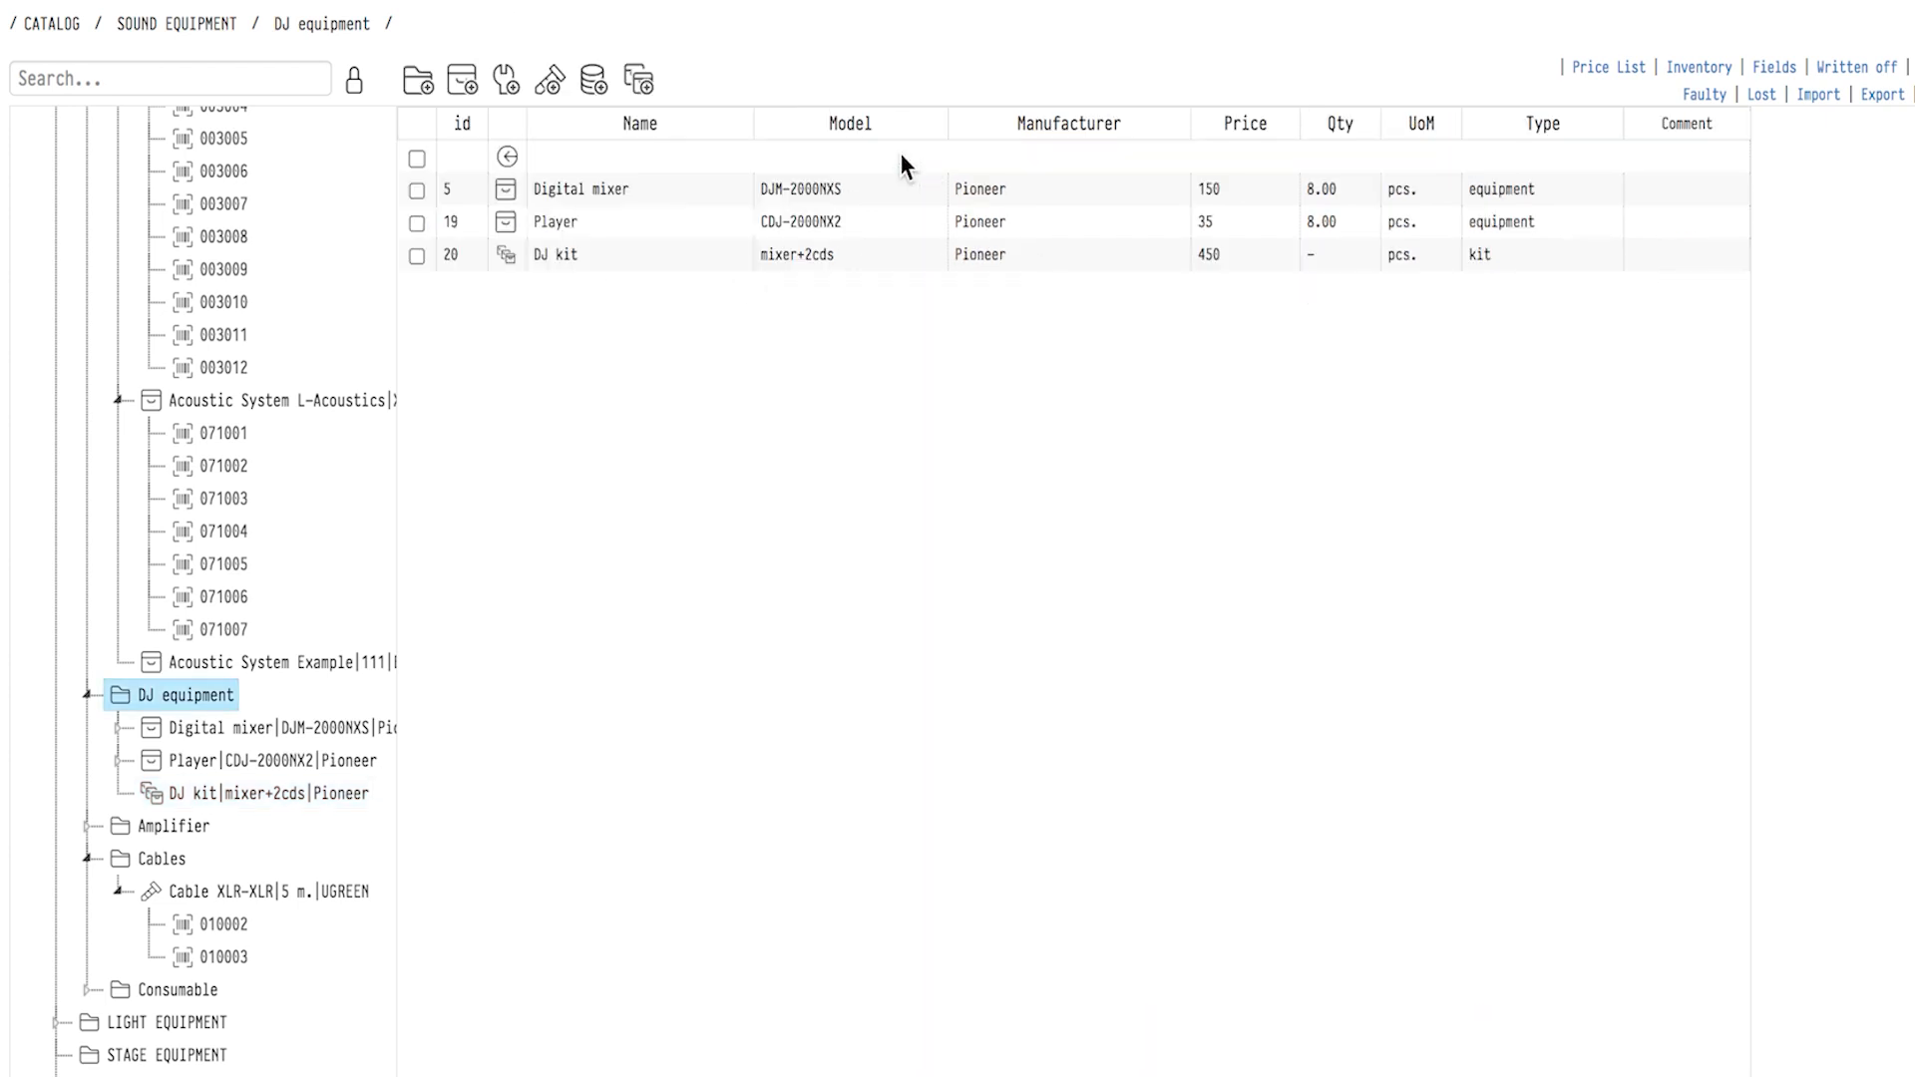
pyautogui.click(507, 156)
pyautogui.click(552, 189)
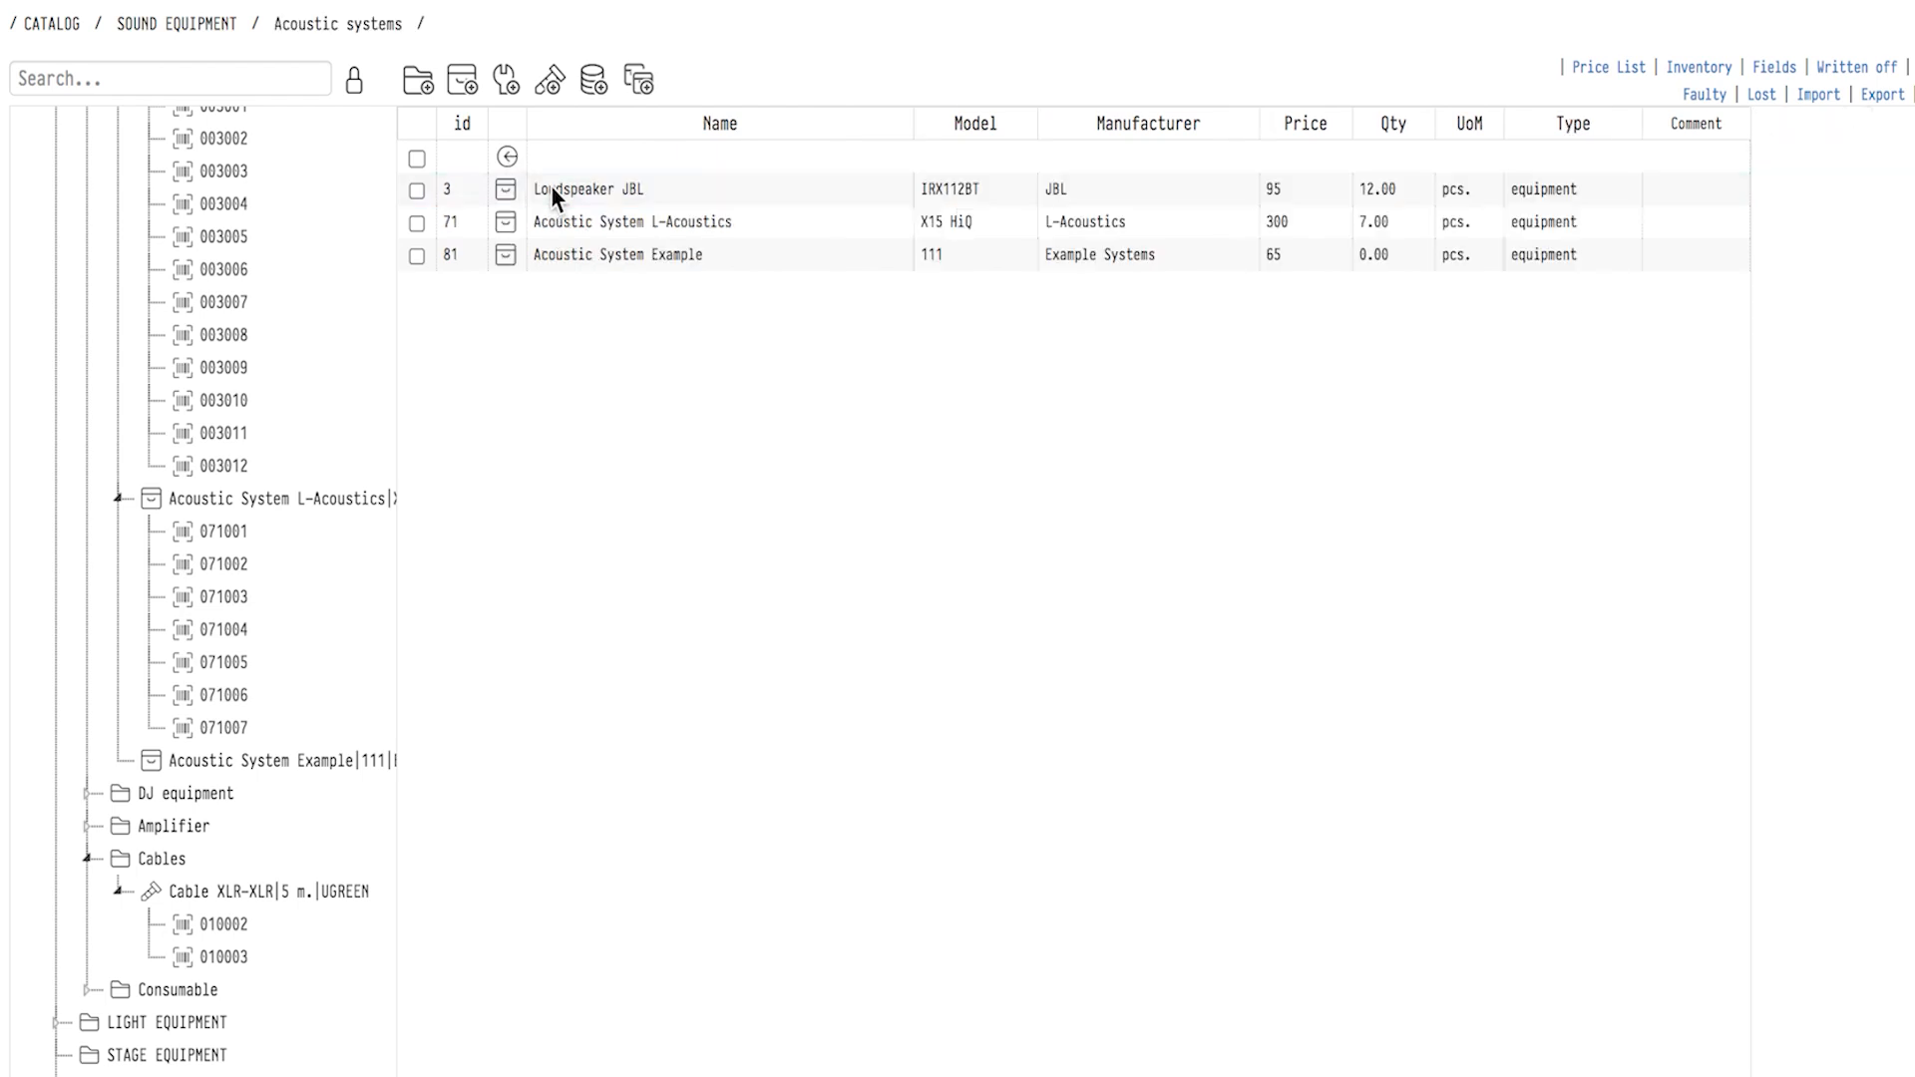
pyautogui.click(610, 257)
pyautogui.doubleClick(608, 254)
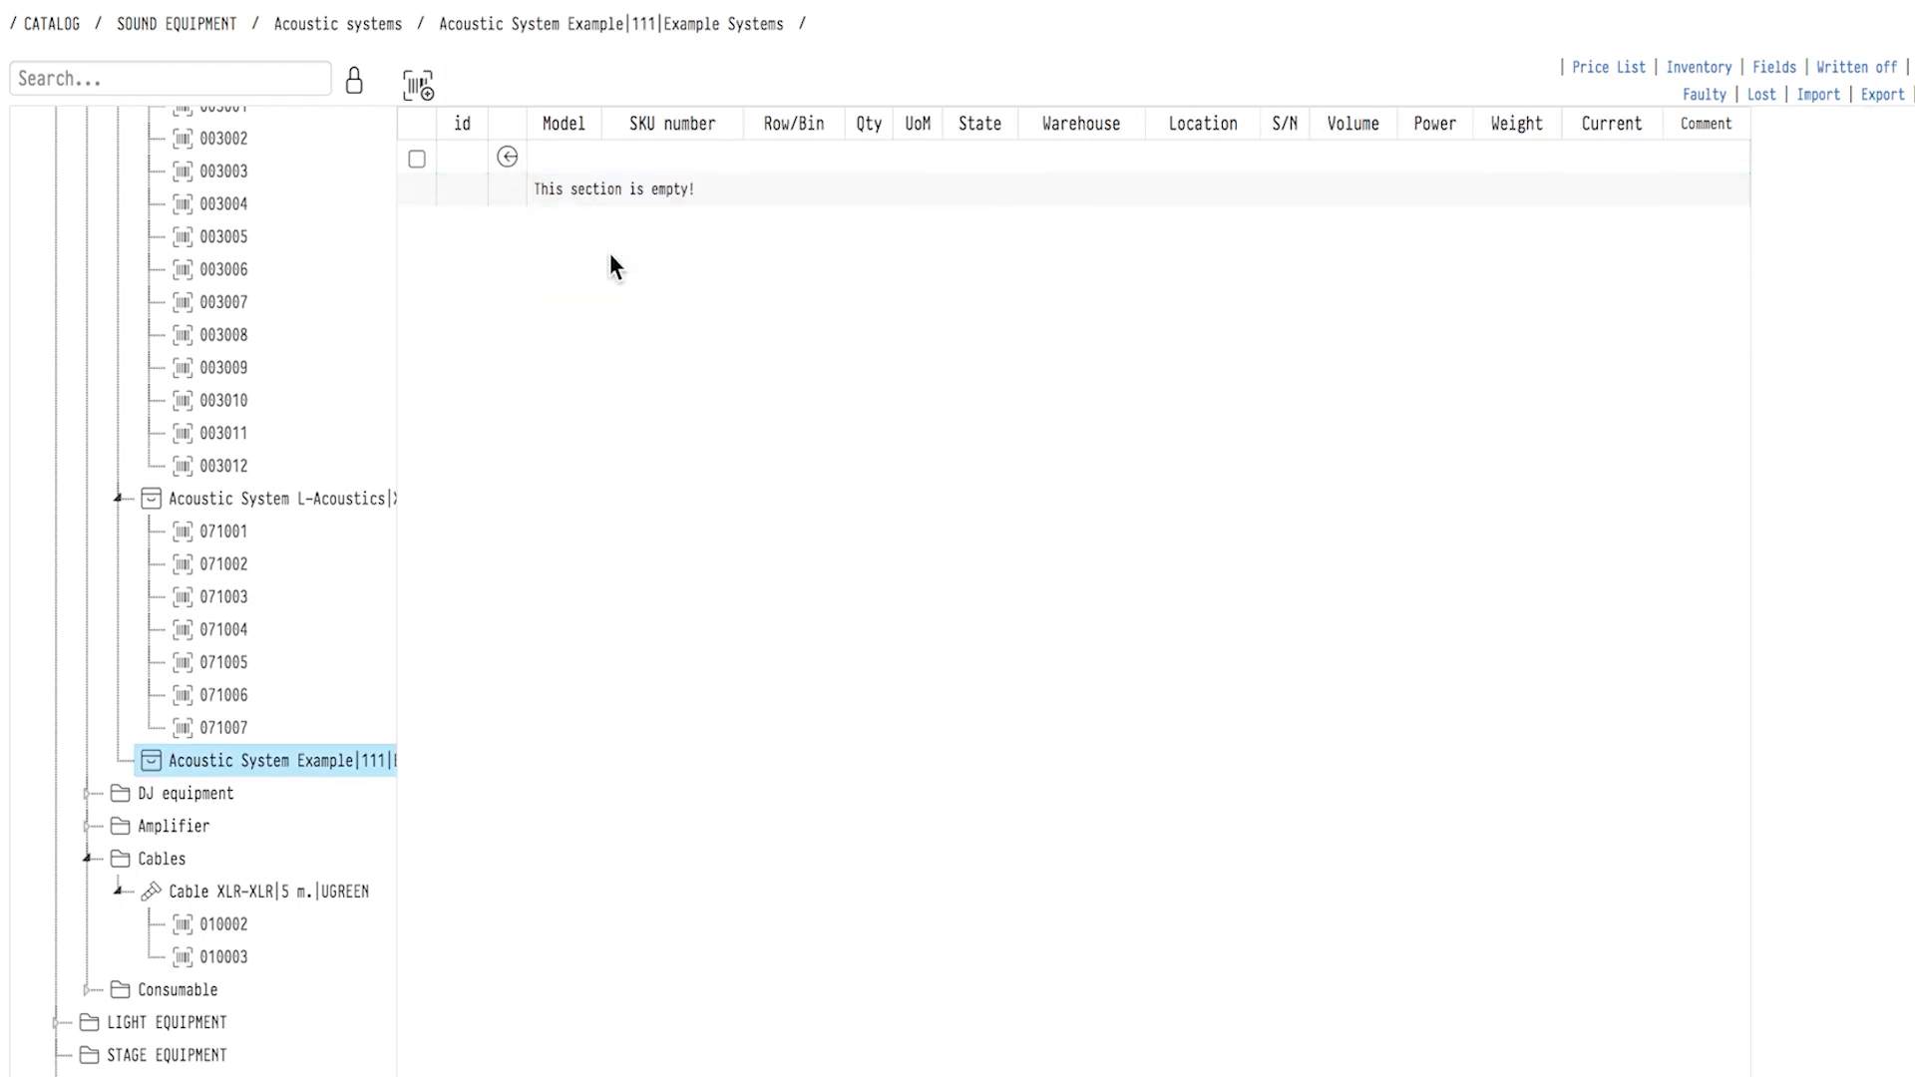
# Start adding units to Acoustic System Example and set the quantity to 3.
pyautogui.scroll(-1, 603, 239)
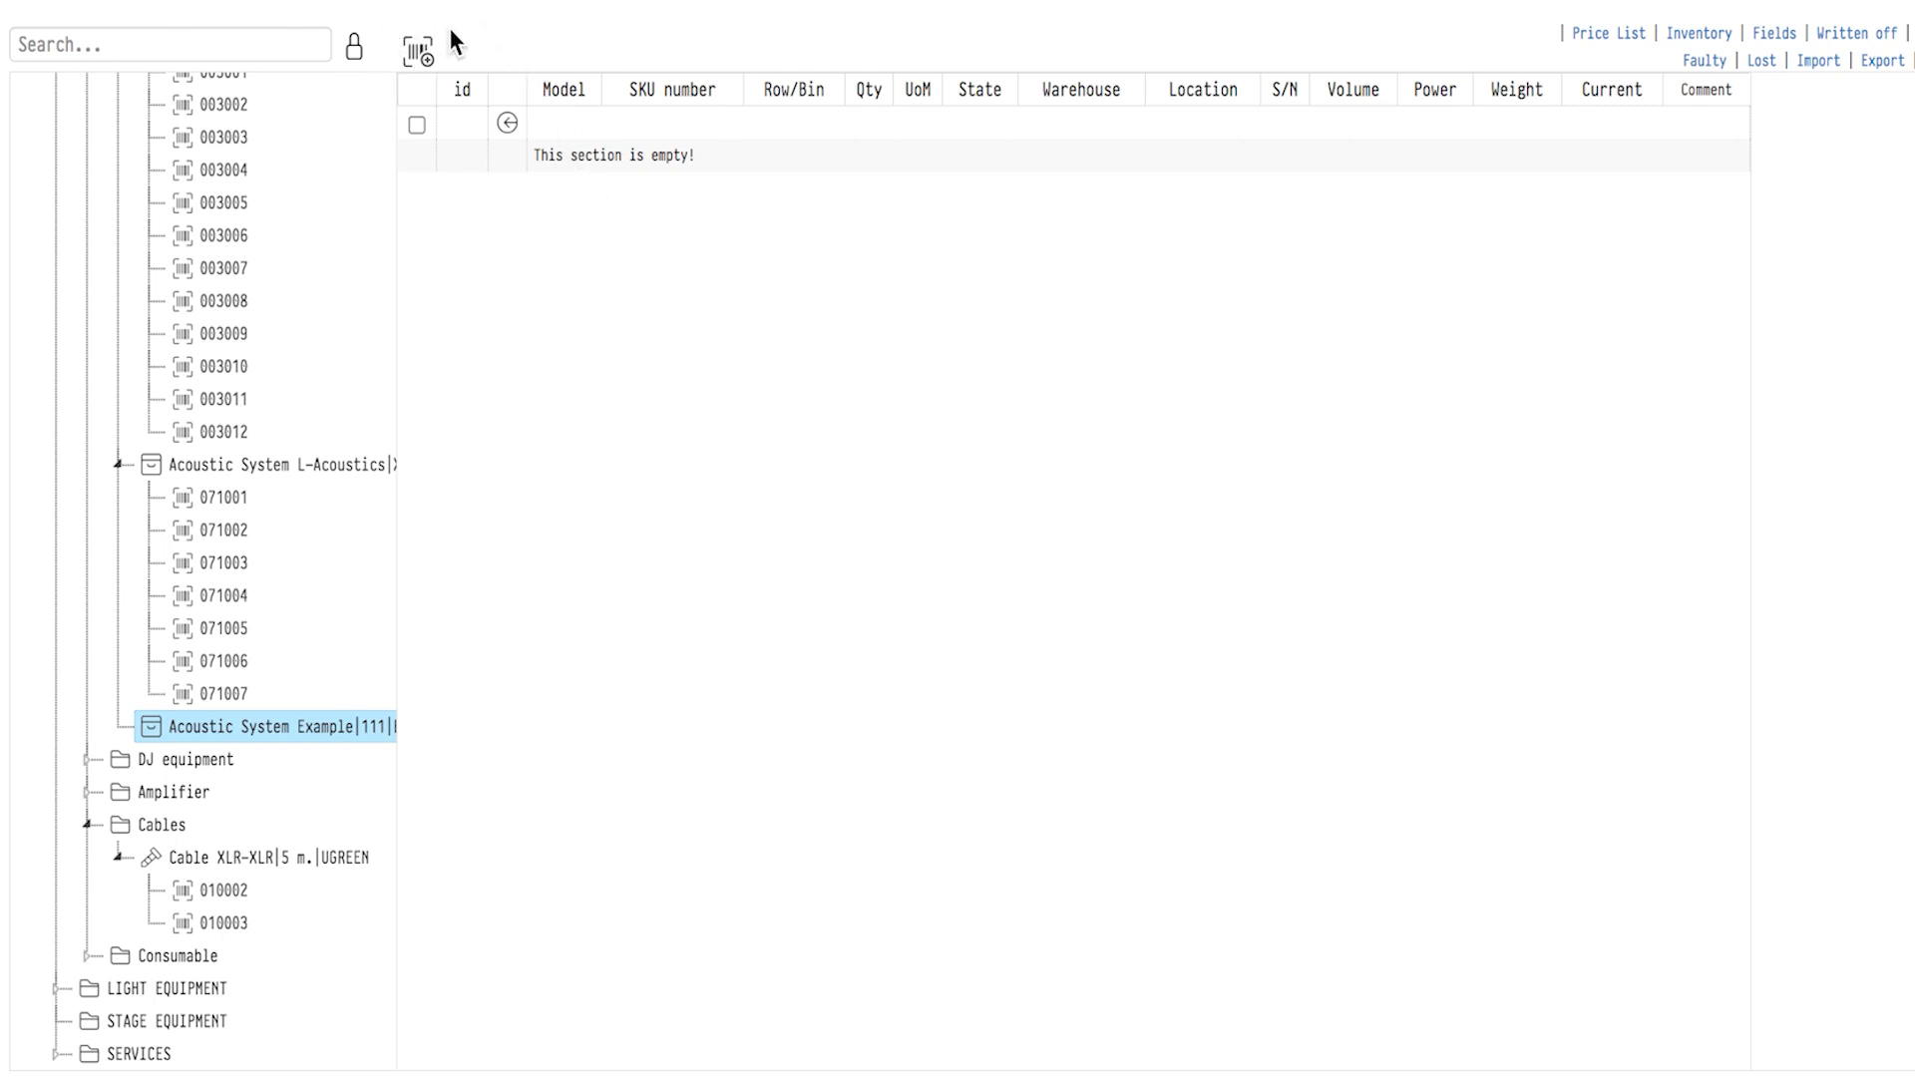
pyautogui.click(419, 50)
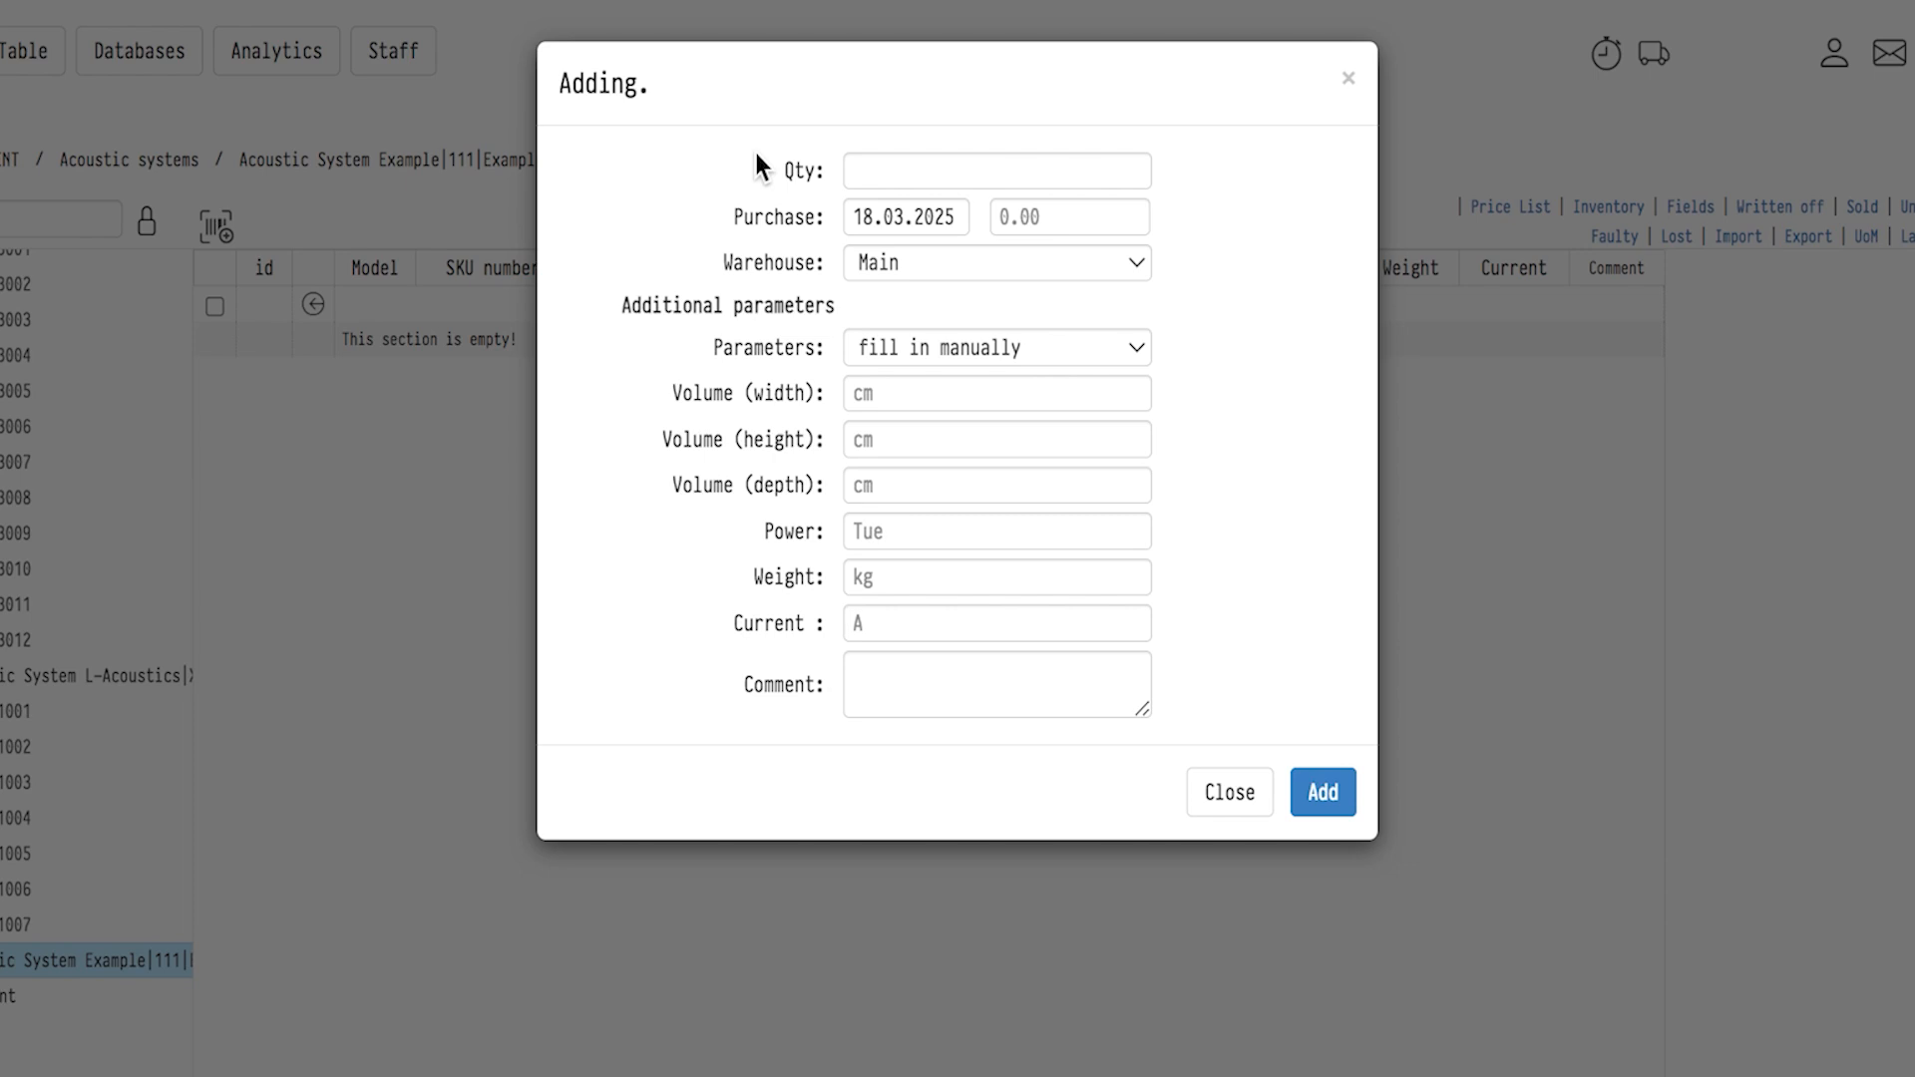
pyautogui.click(880, 168)
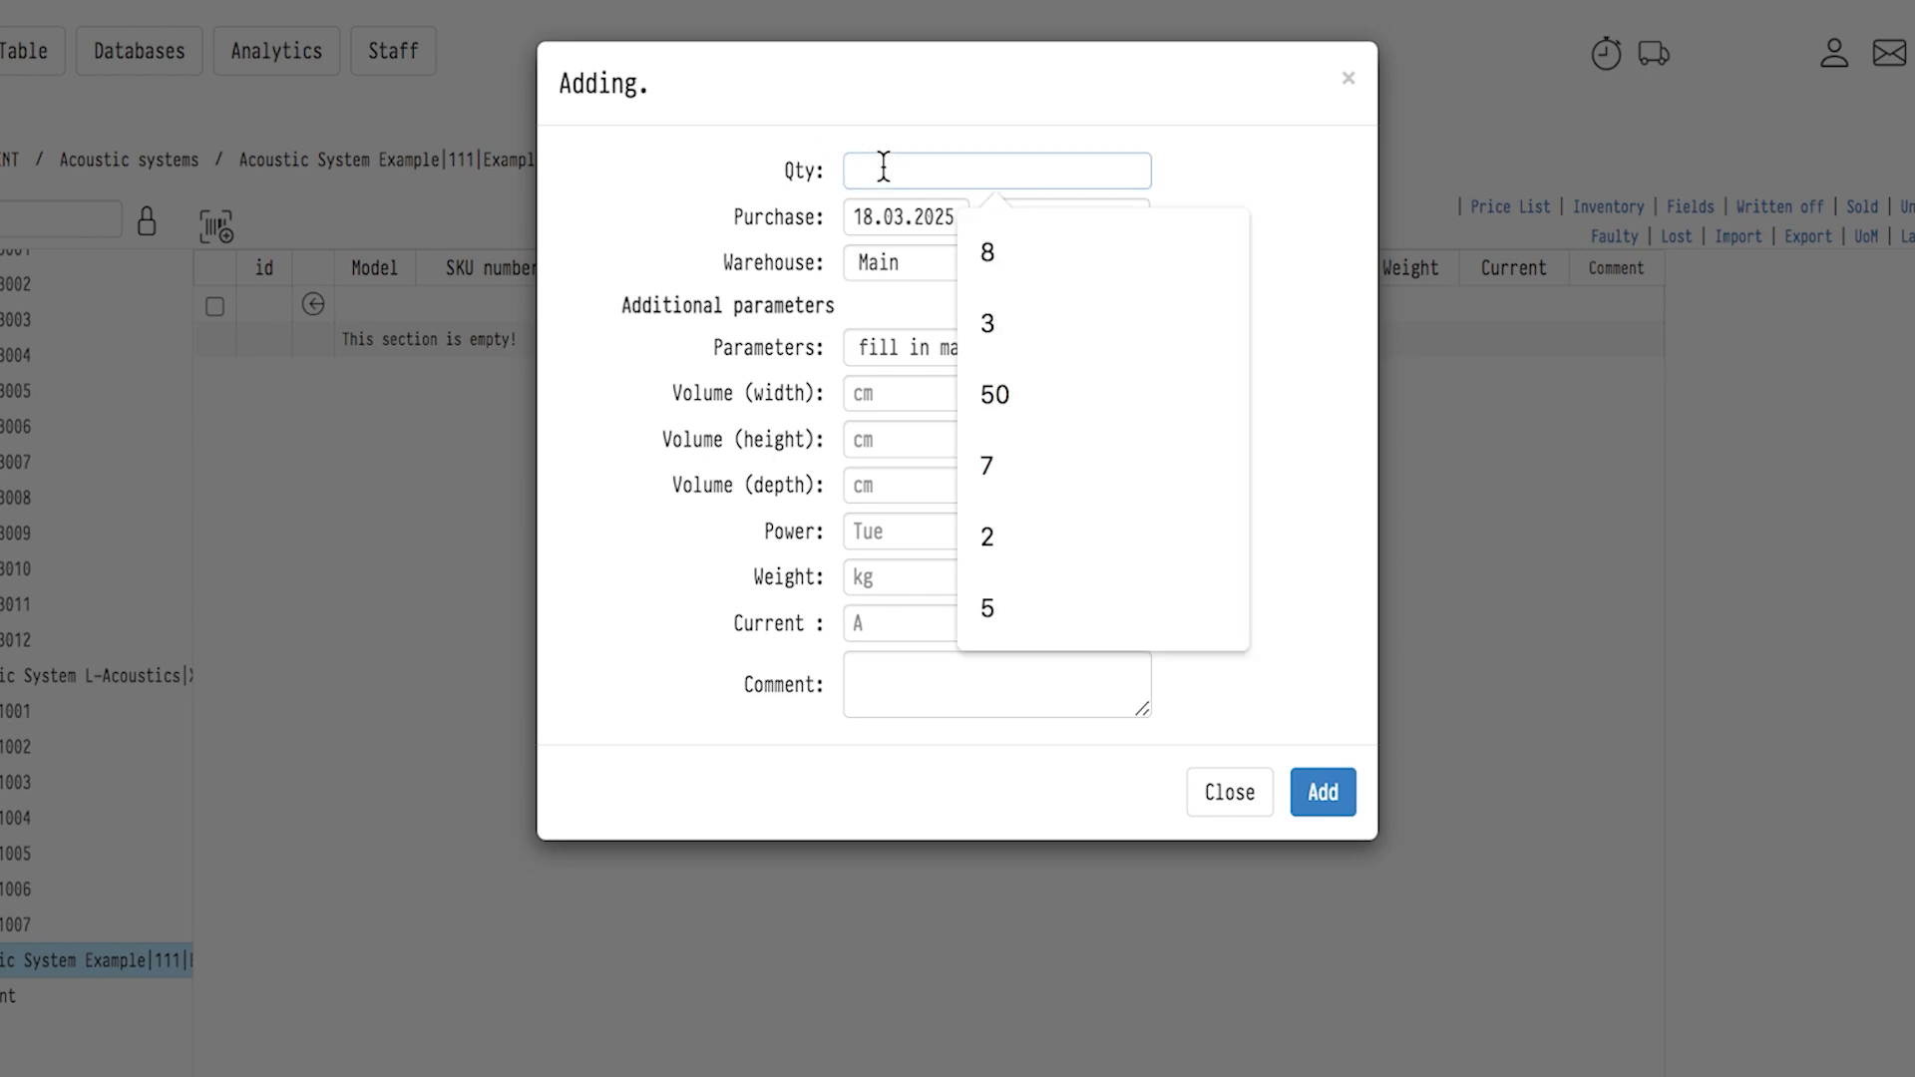
pyautogui.write('3')
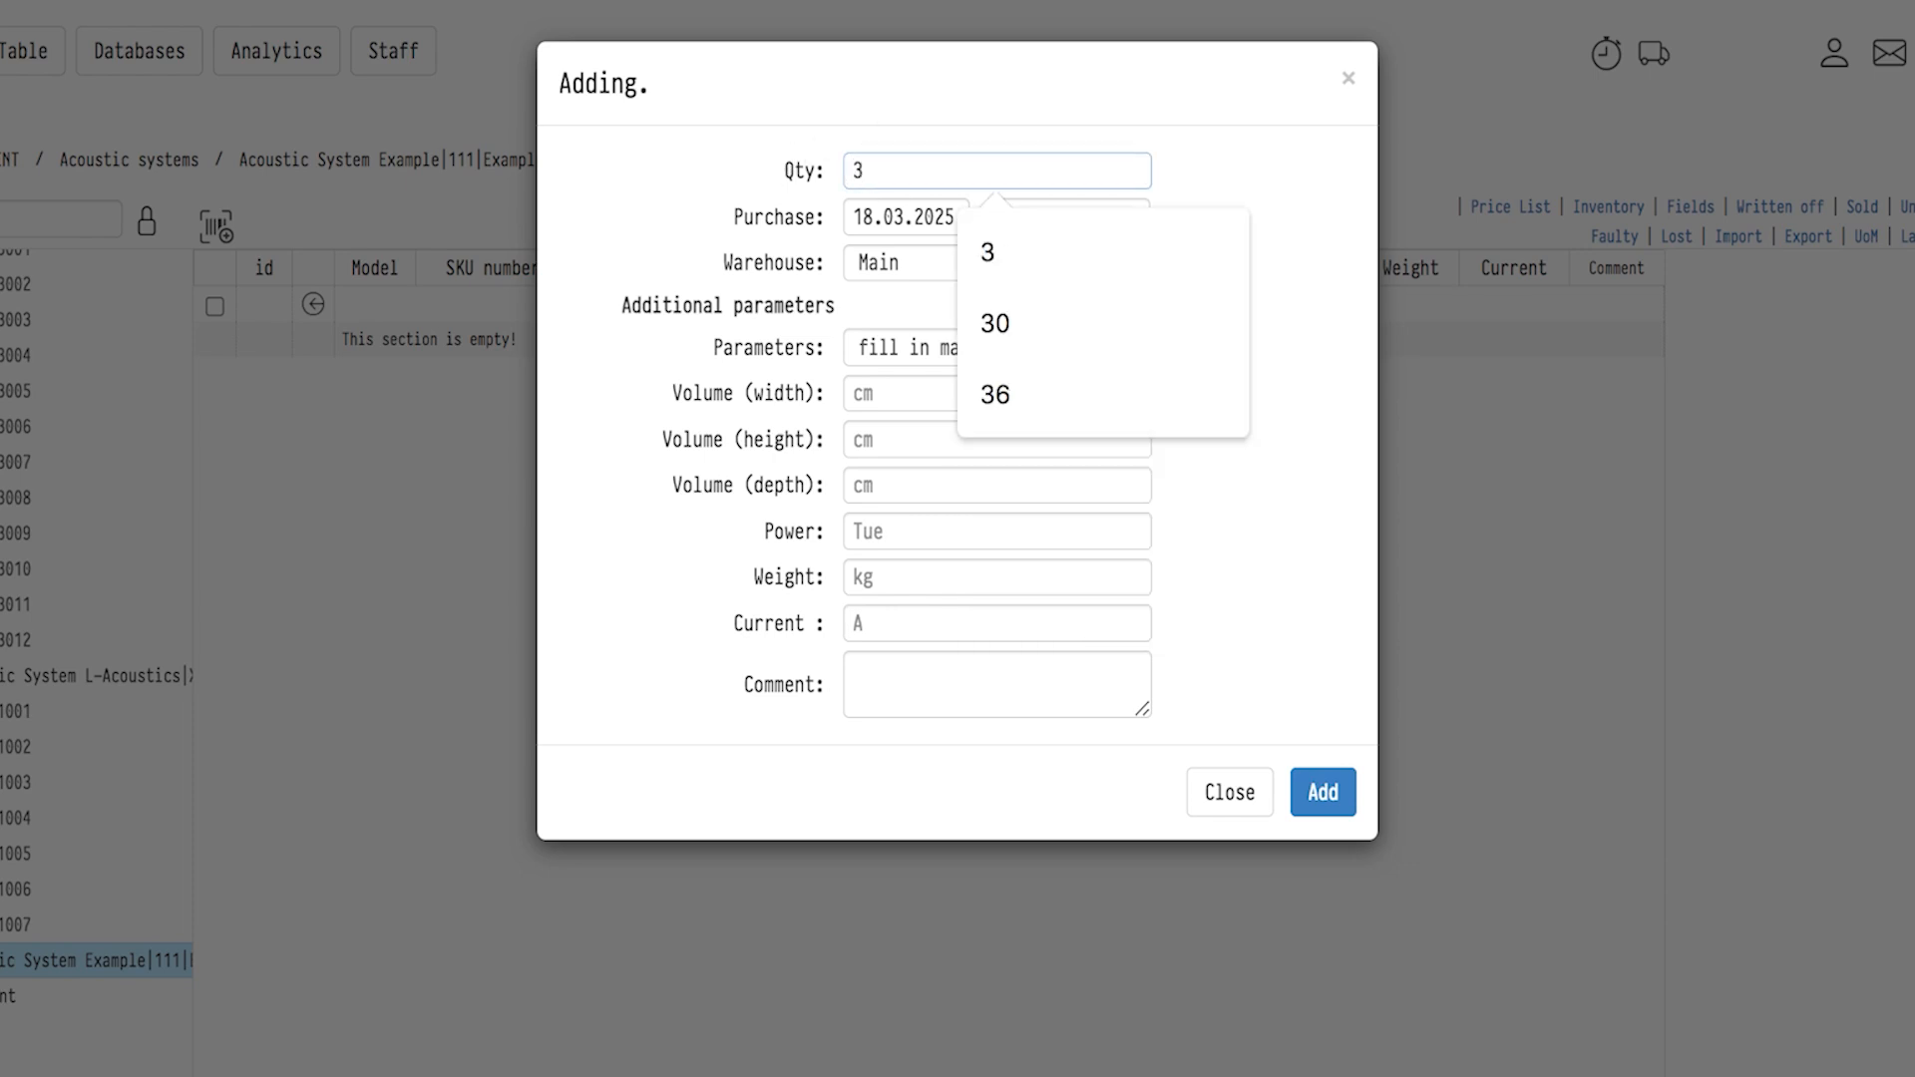
pyautogui.click(902, 129)
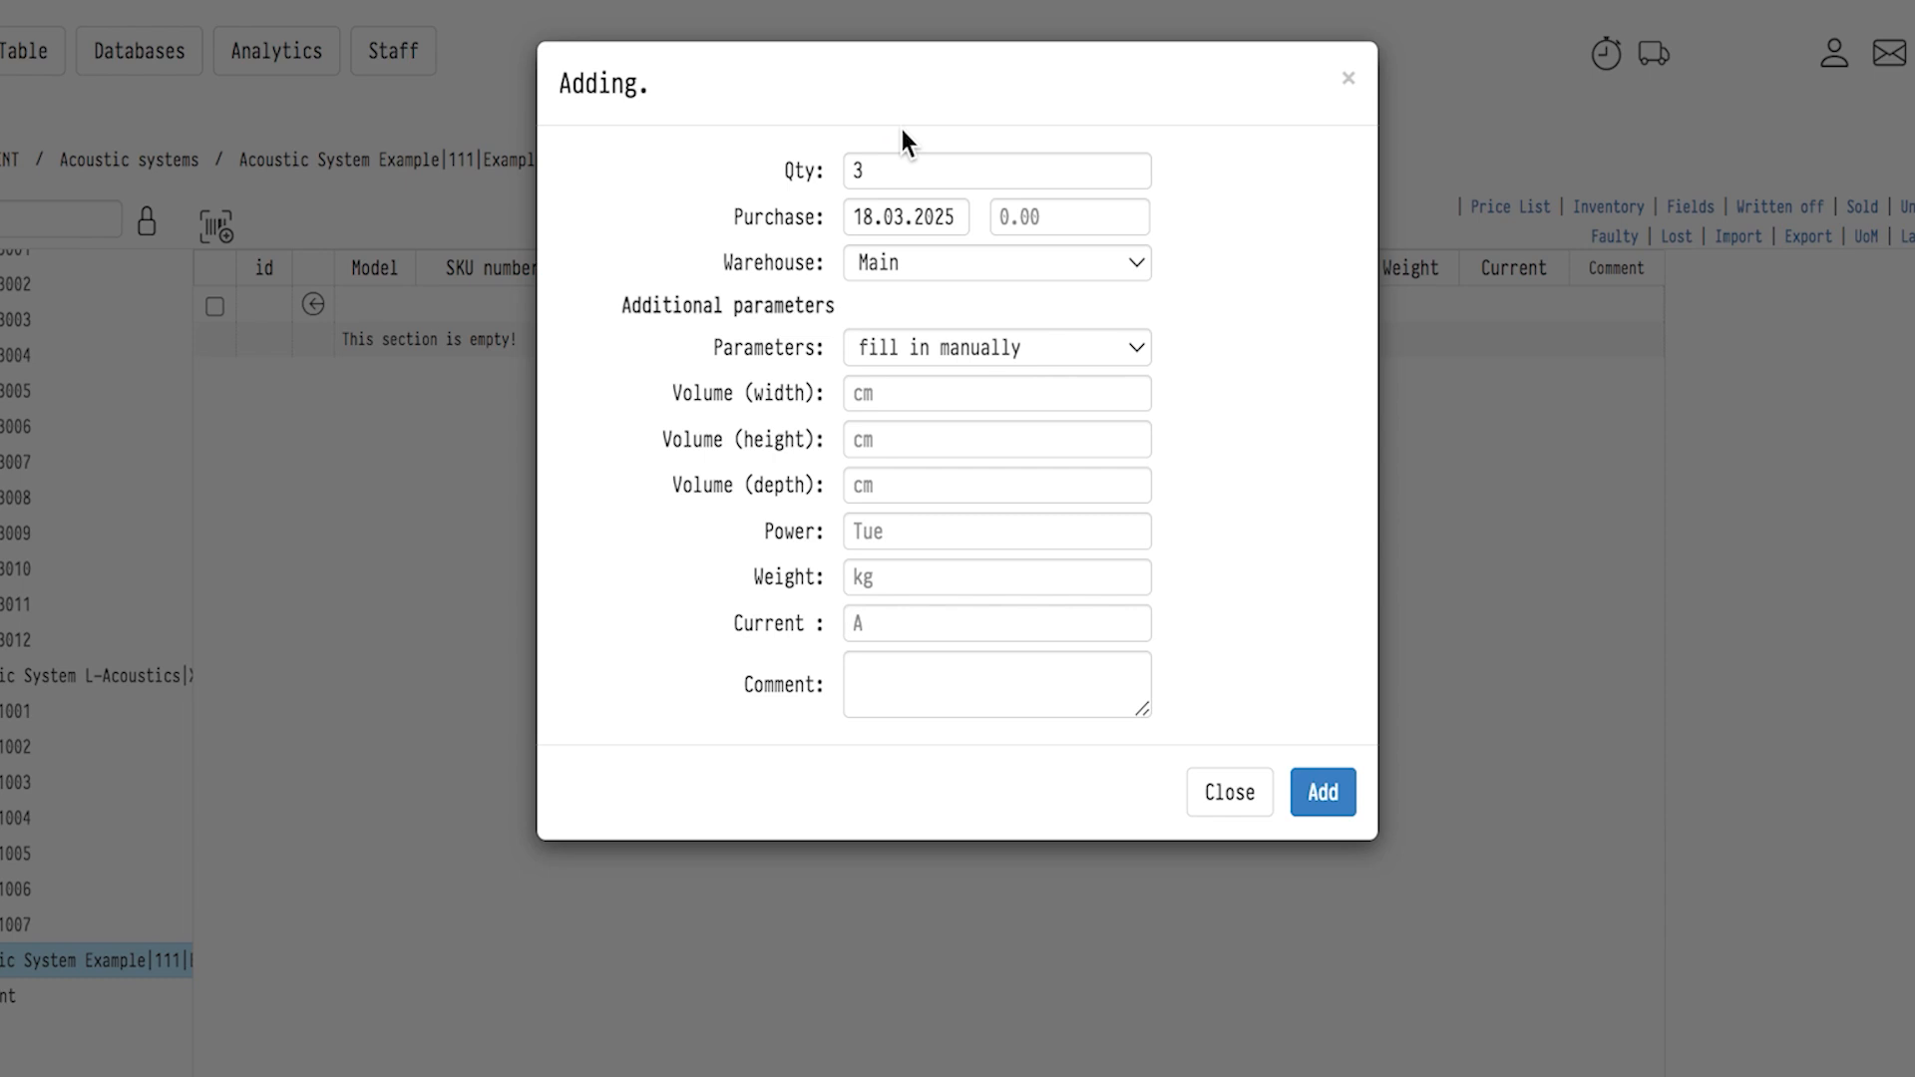
# Set the purchase date of the new units to 22.04.2026 and the purchase price to 2900.0.
pyautogui.click(954, 217)
pyautogui.click(947, 215)
pyautogui.write('6')
pyautogui.click(854, 207)
pyautogui.write('22')
pyautogui.click(896, 214)
pyautogui.write('4')
pyautogui.click(990, 211)
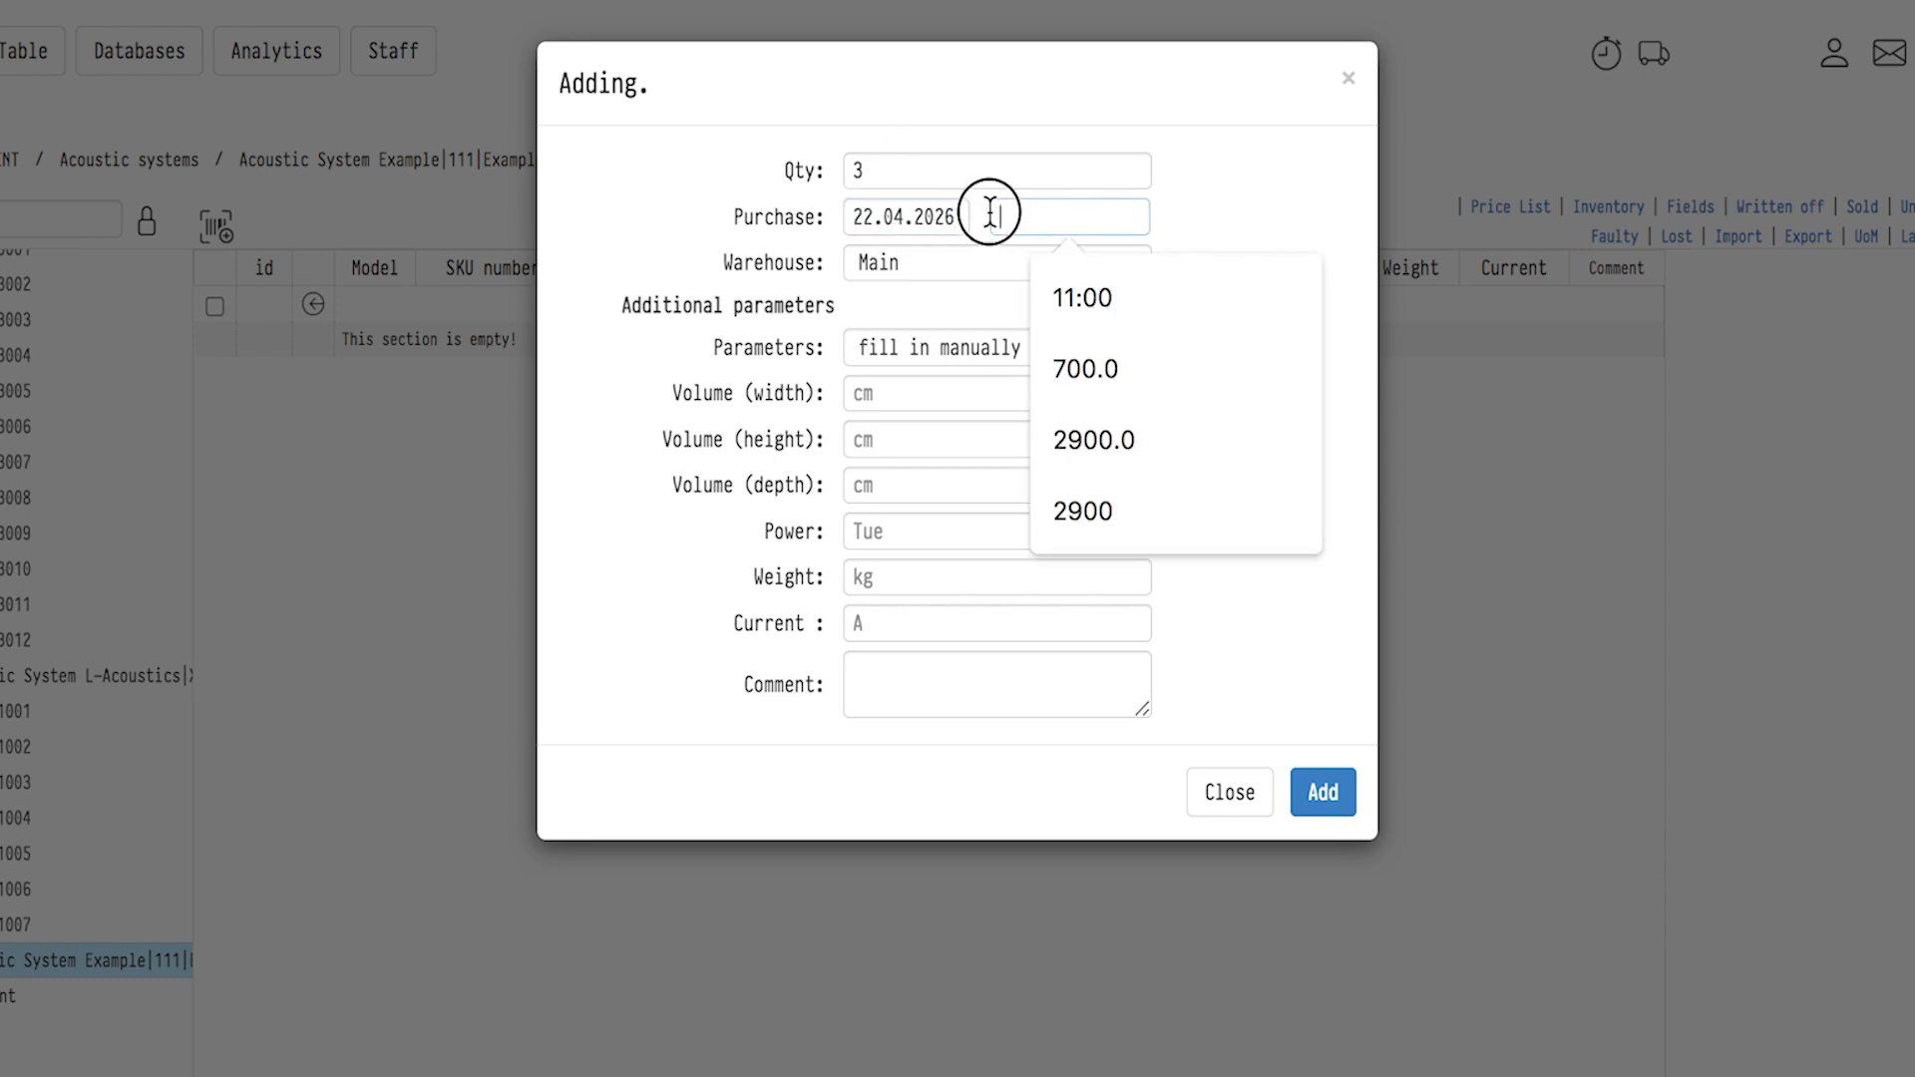
pyautogui.write('2900.0')
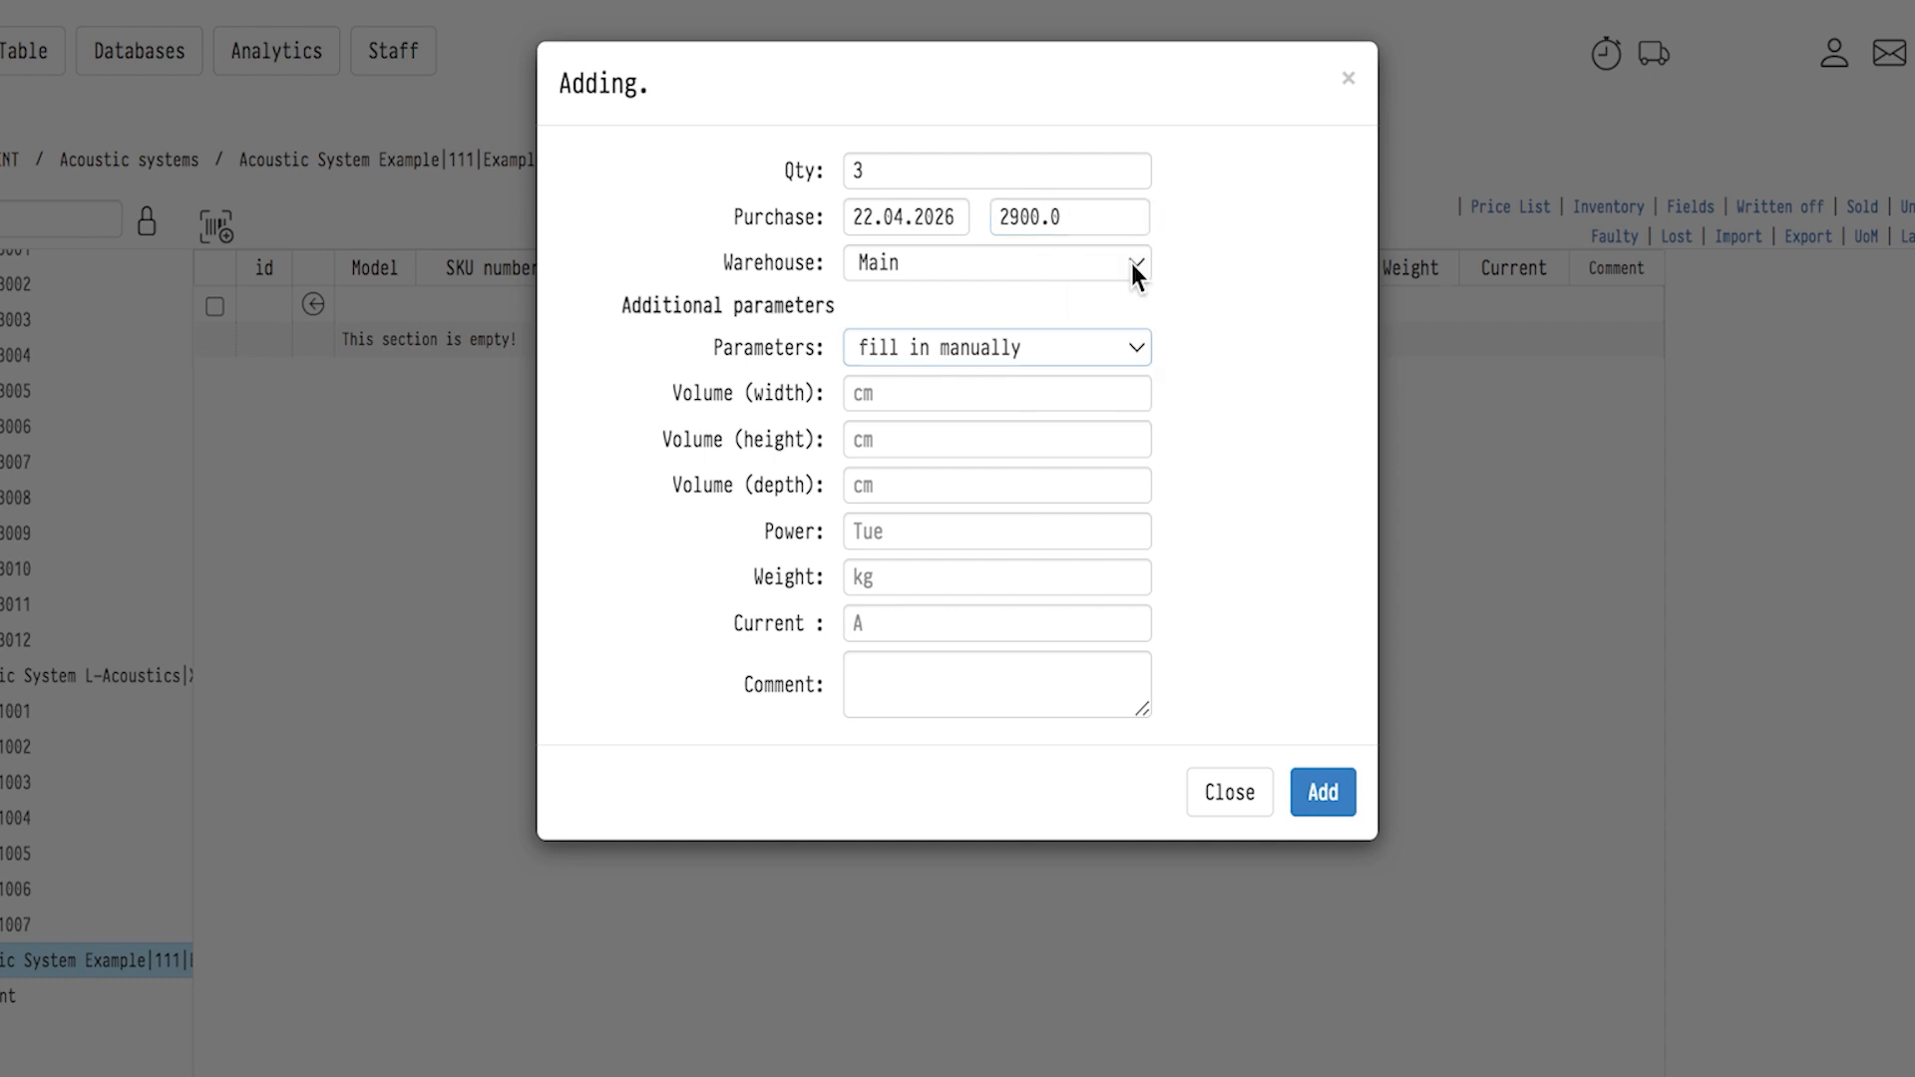
# Assign the new units to Warehouse #2 and add them with parameters copied from the entry.
pyautogui.click(1131, 264)
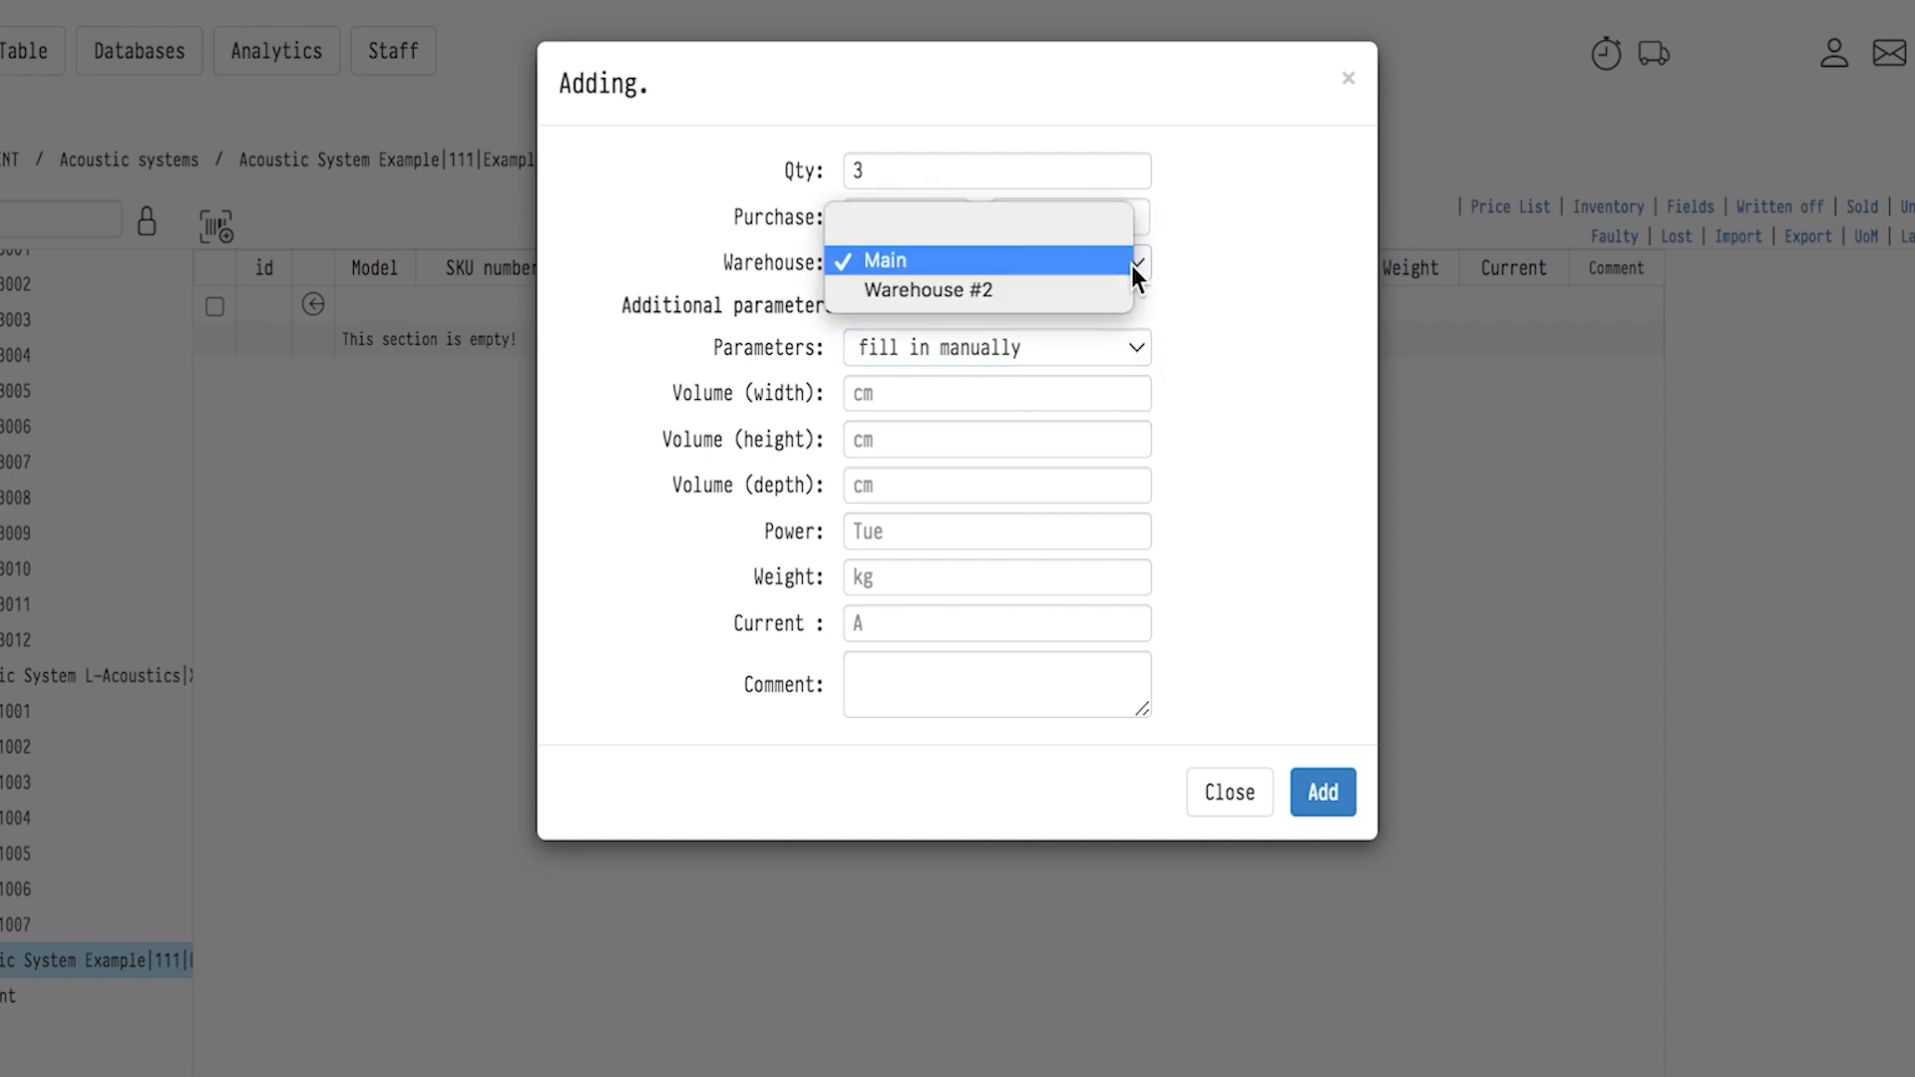
pyautogui.click(1075, 290)
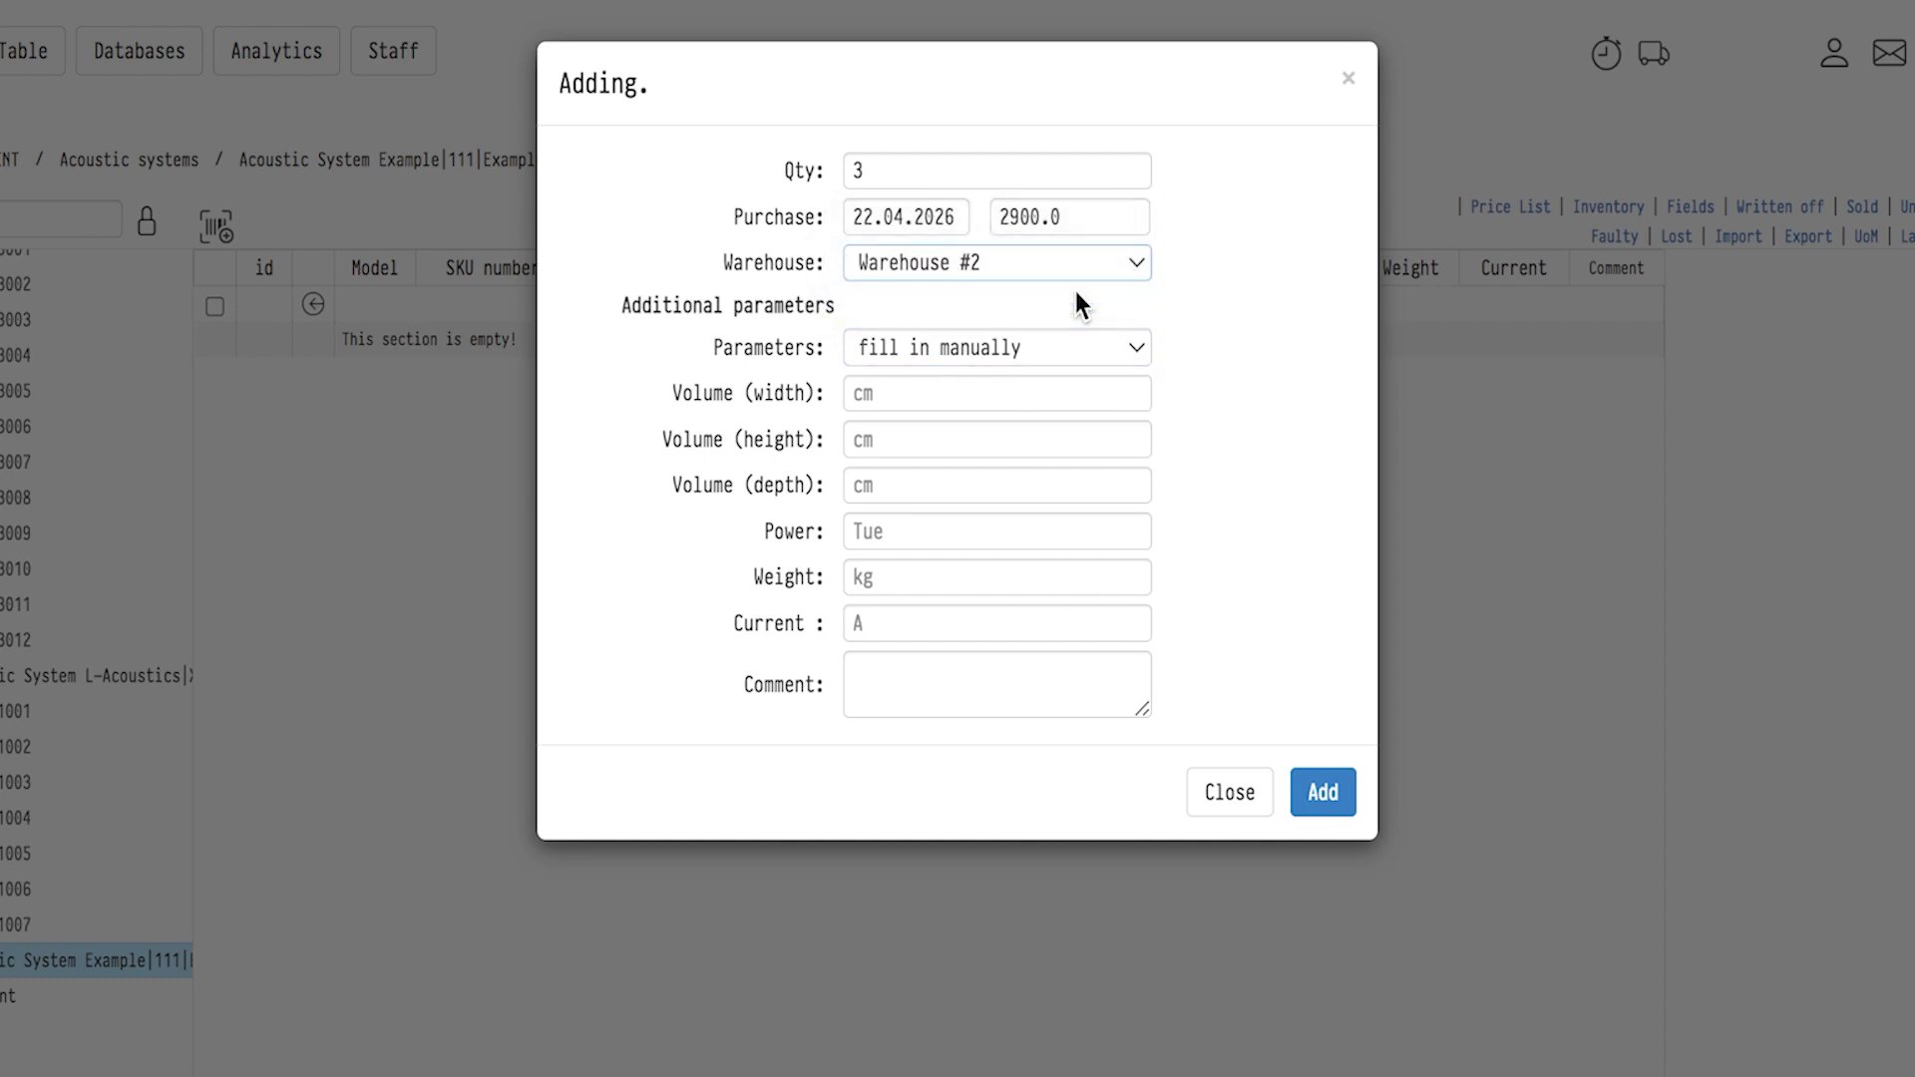
pyautogui.click(1026, 349)
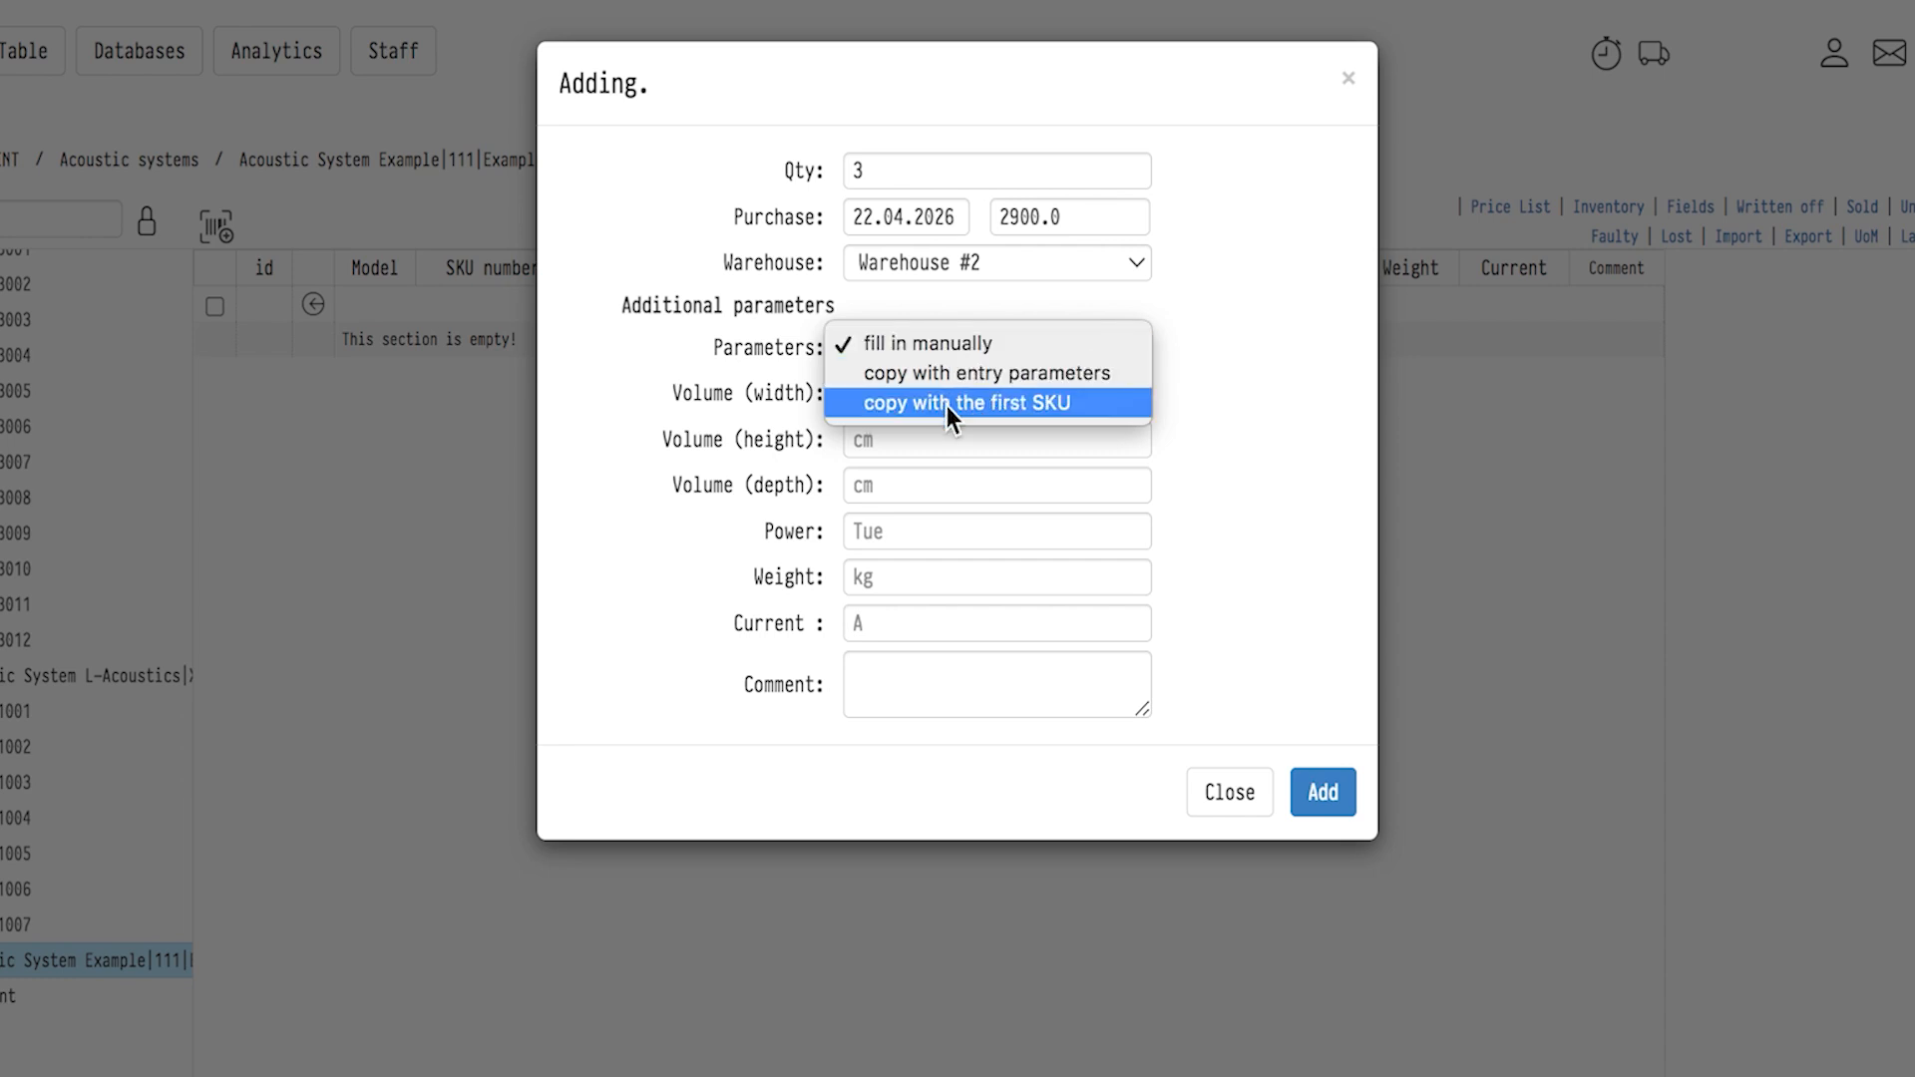
pyautogui.click(907, 375)
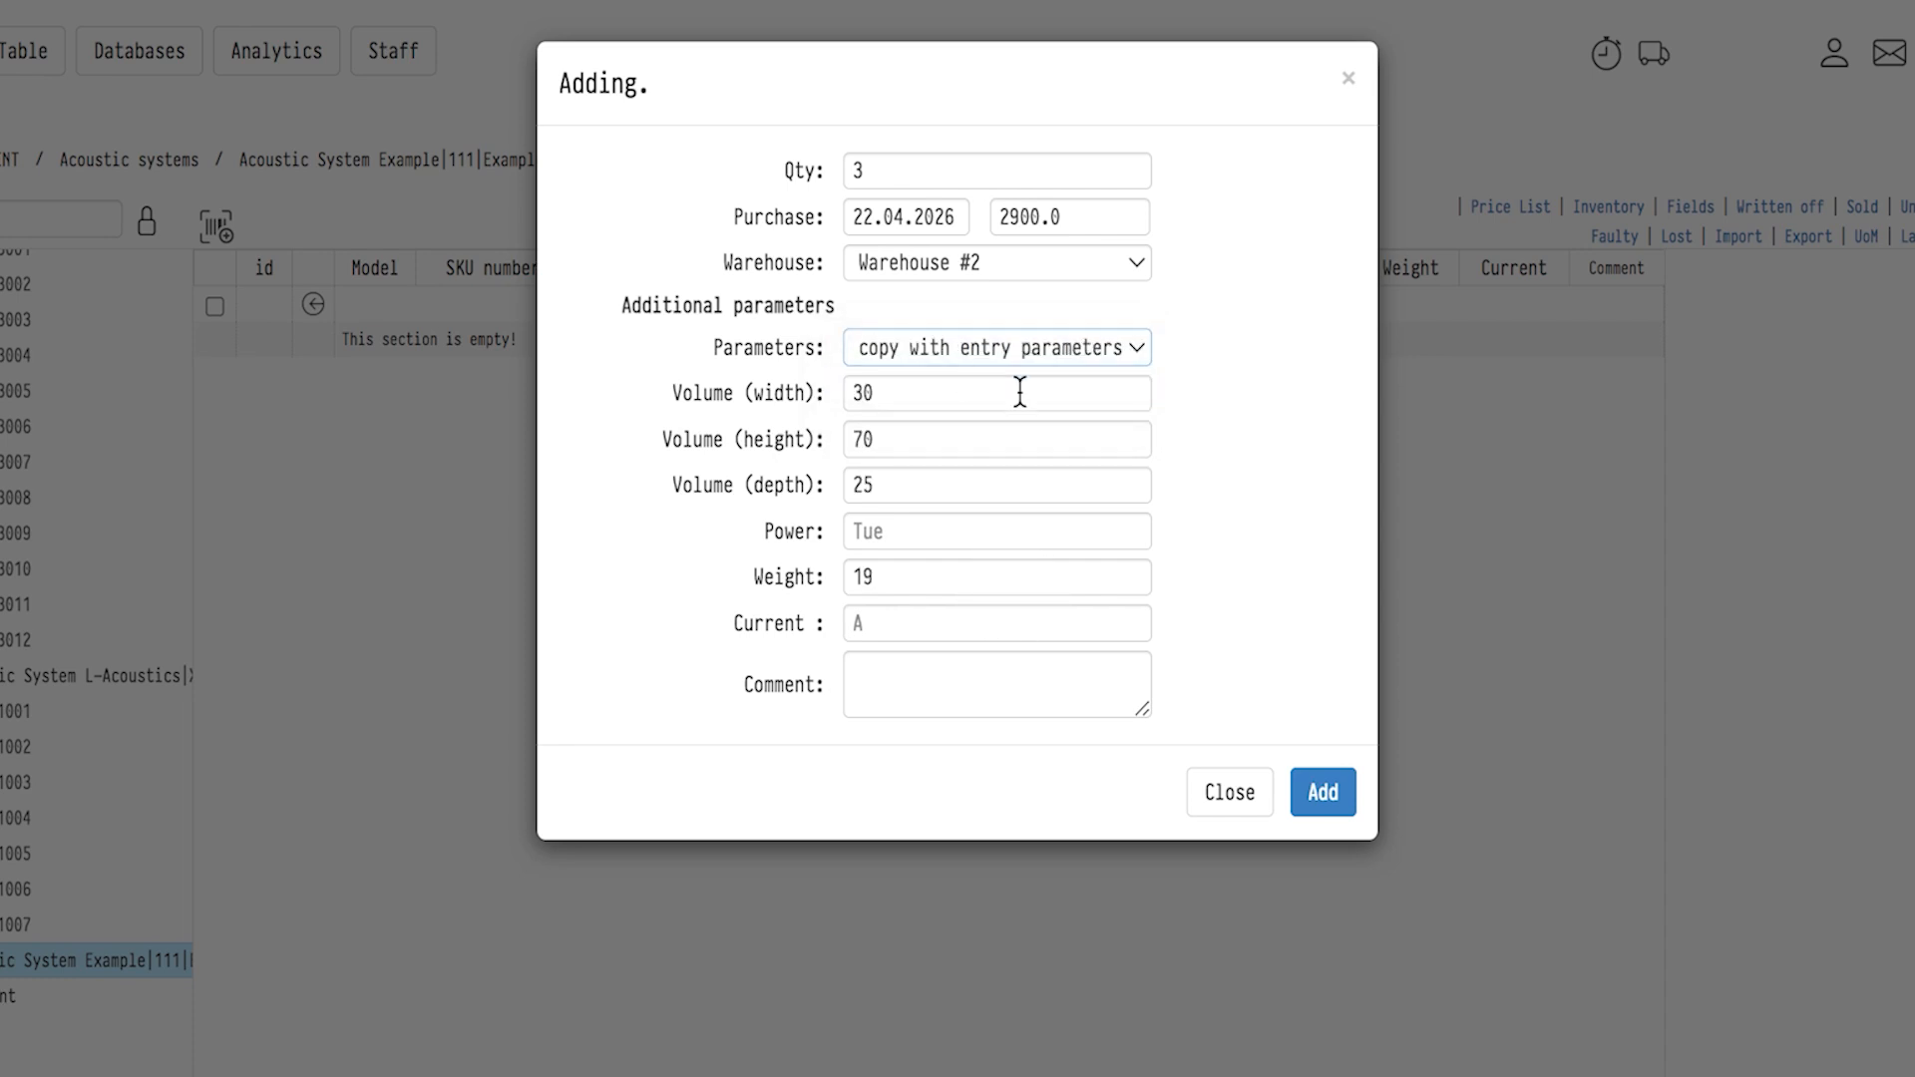
pyautogui.click(1325, 796)
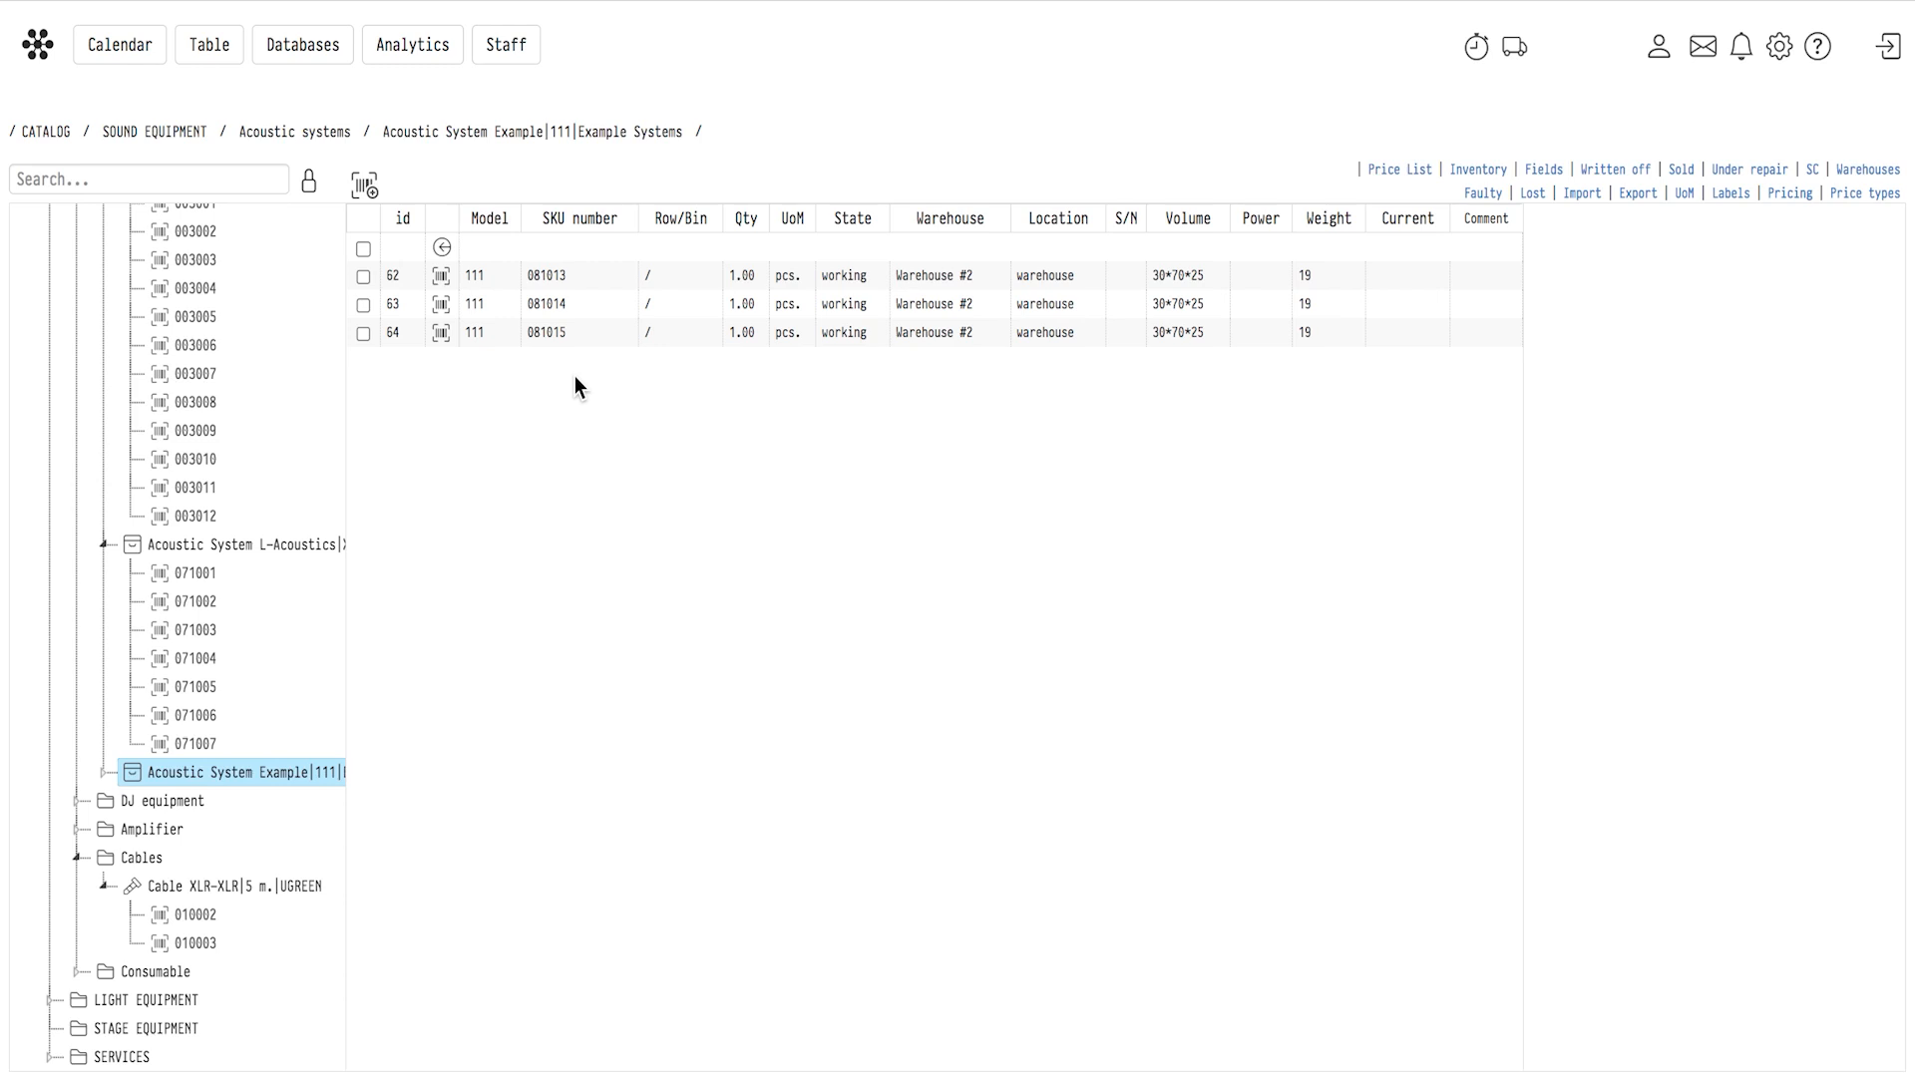
# Return to the Acoustic systems category, check Acoustic System Example's details, and open unit 071004 of Acoustic System L-Acoustics.
pyautogui.click(442, 247)
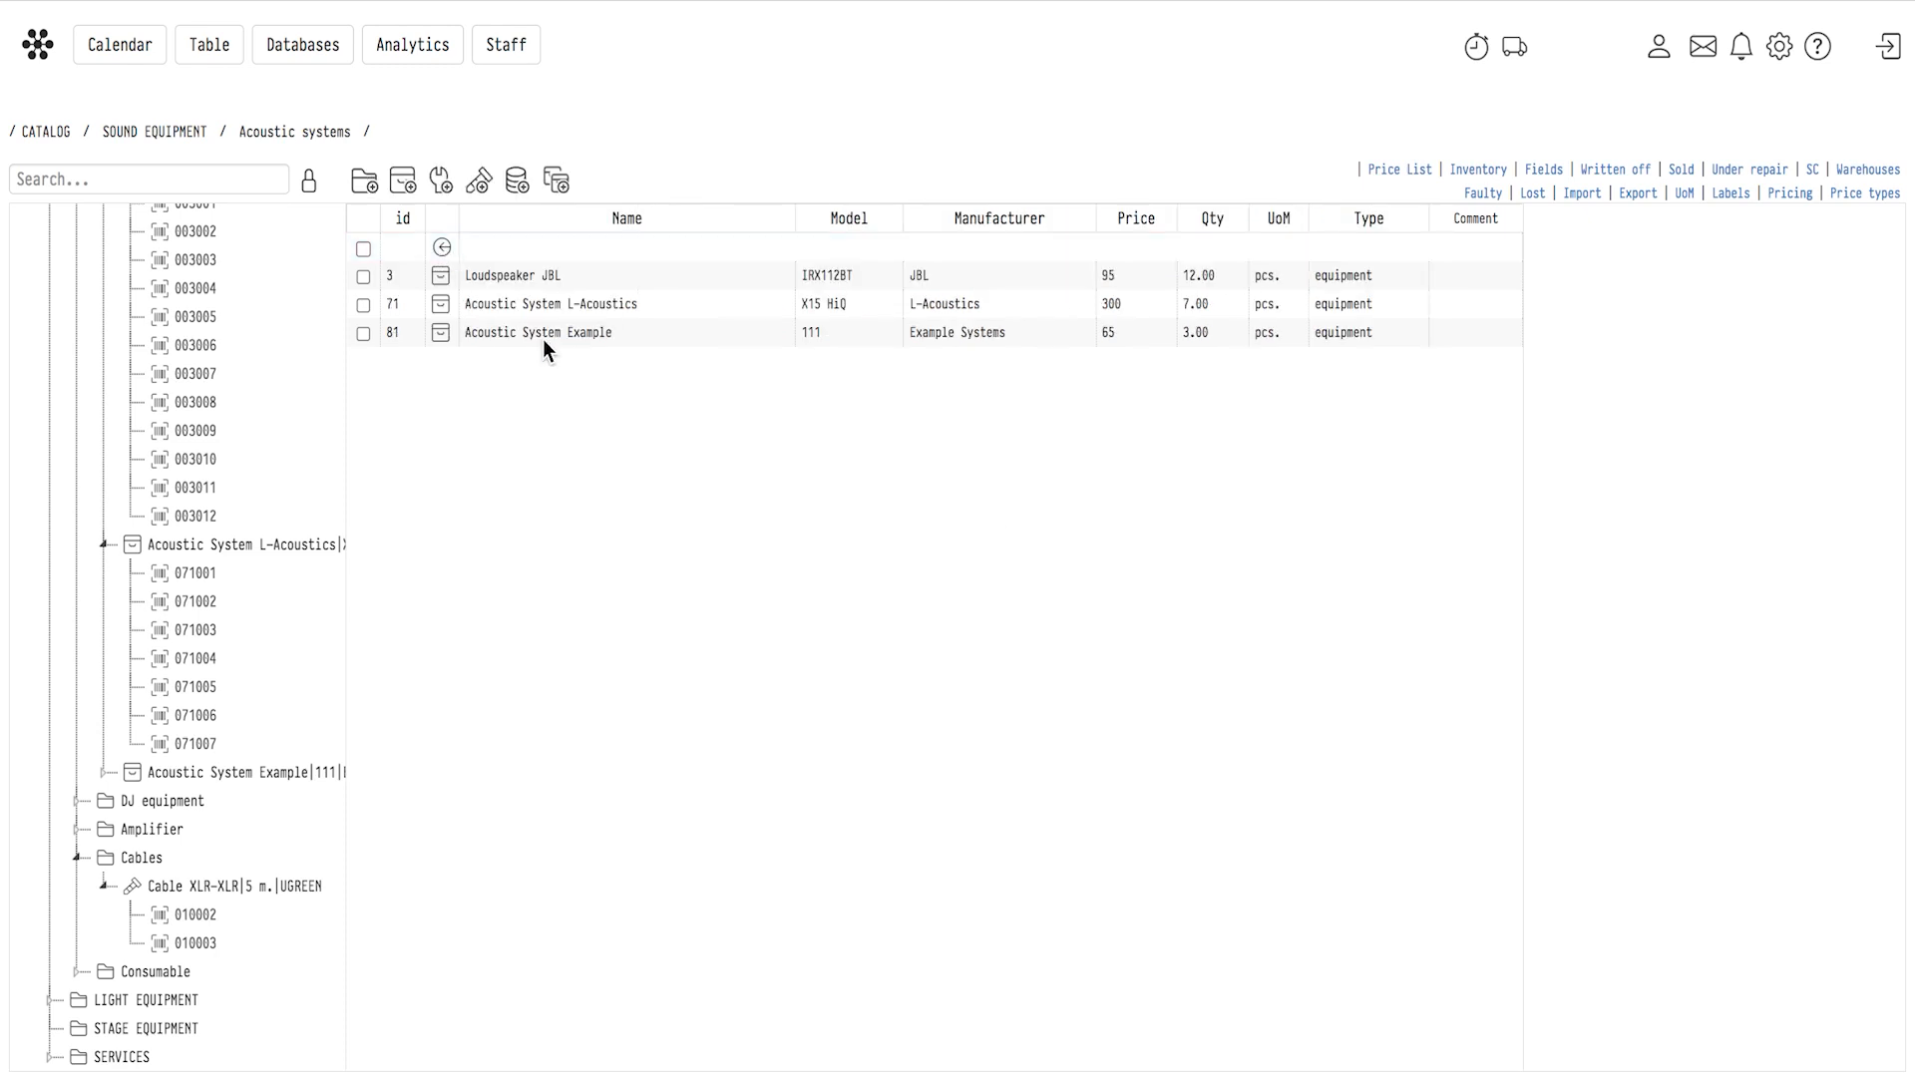
pyautogui.click(549, 337)
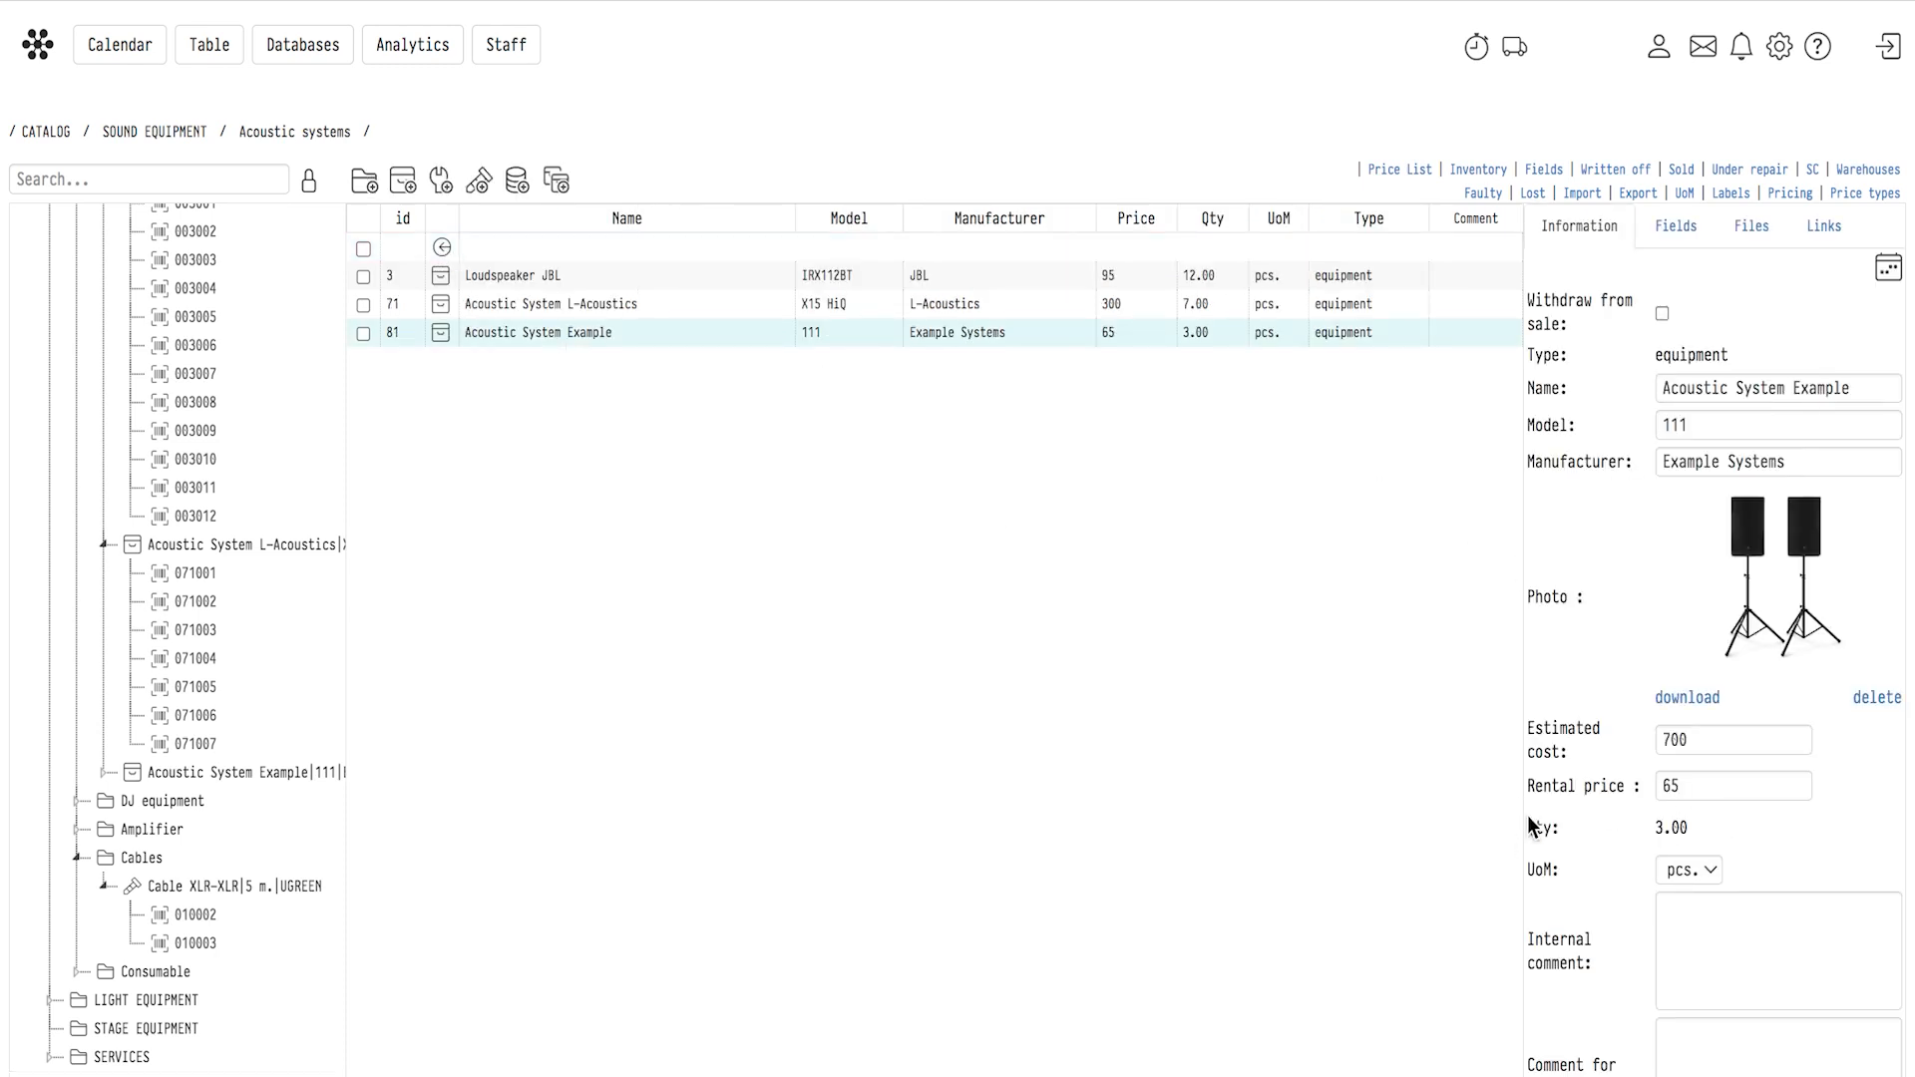
pyautogui.doubleClick(622, 307)
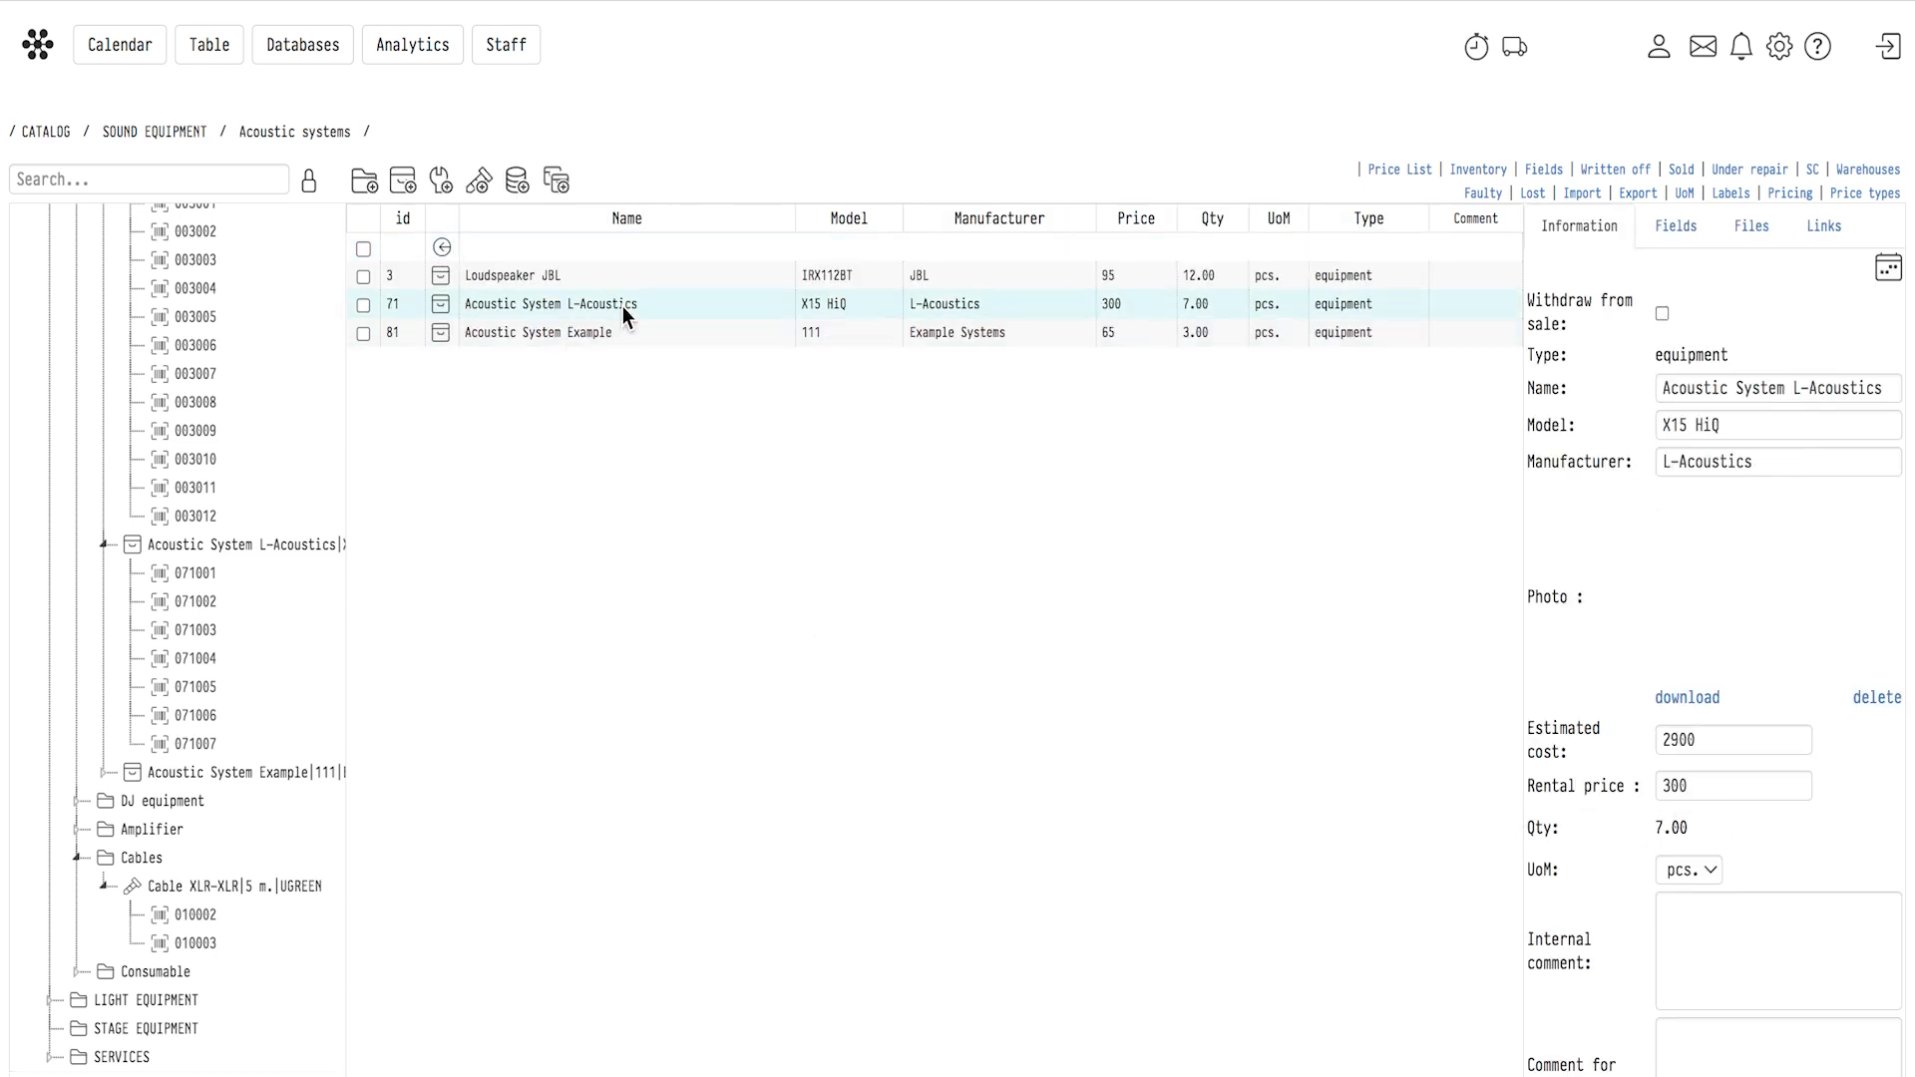
pyautogui.click(551, 361)
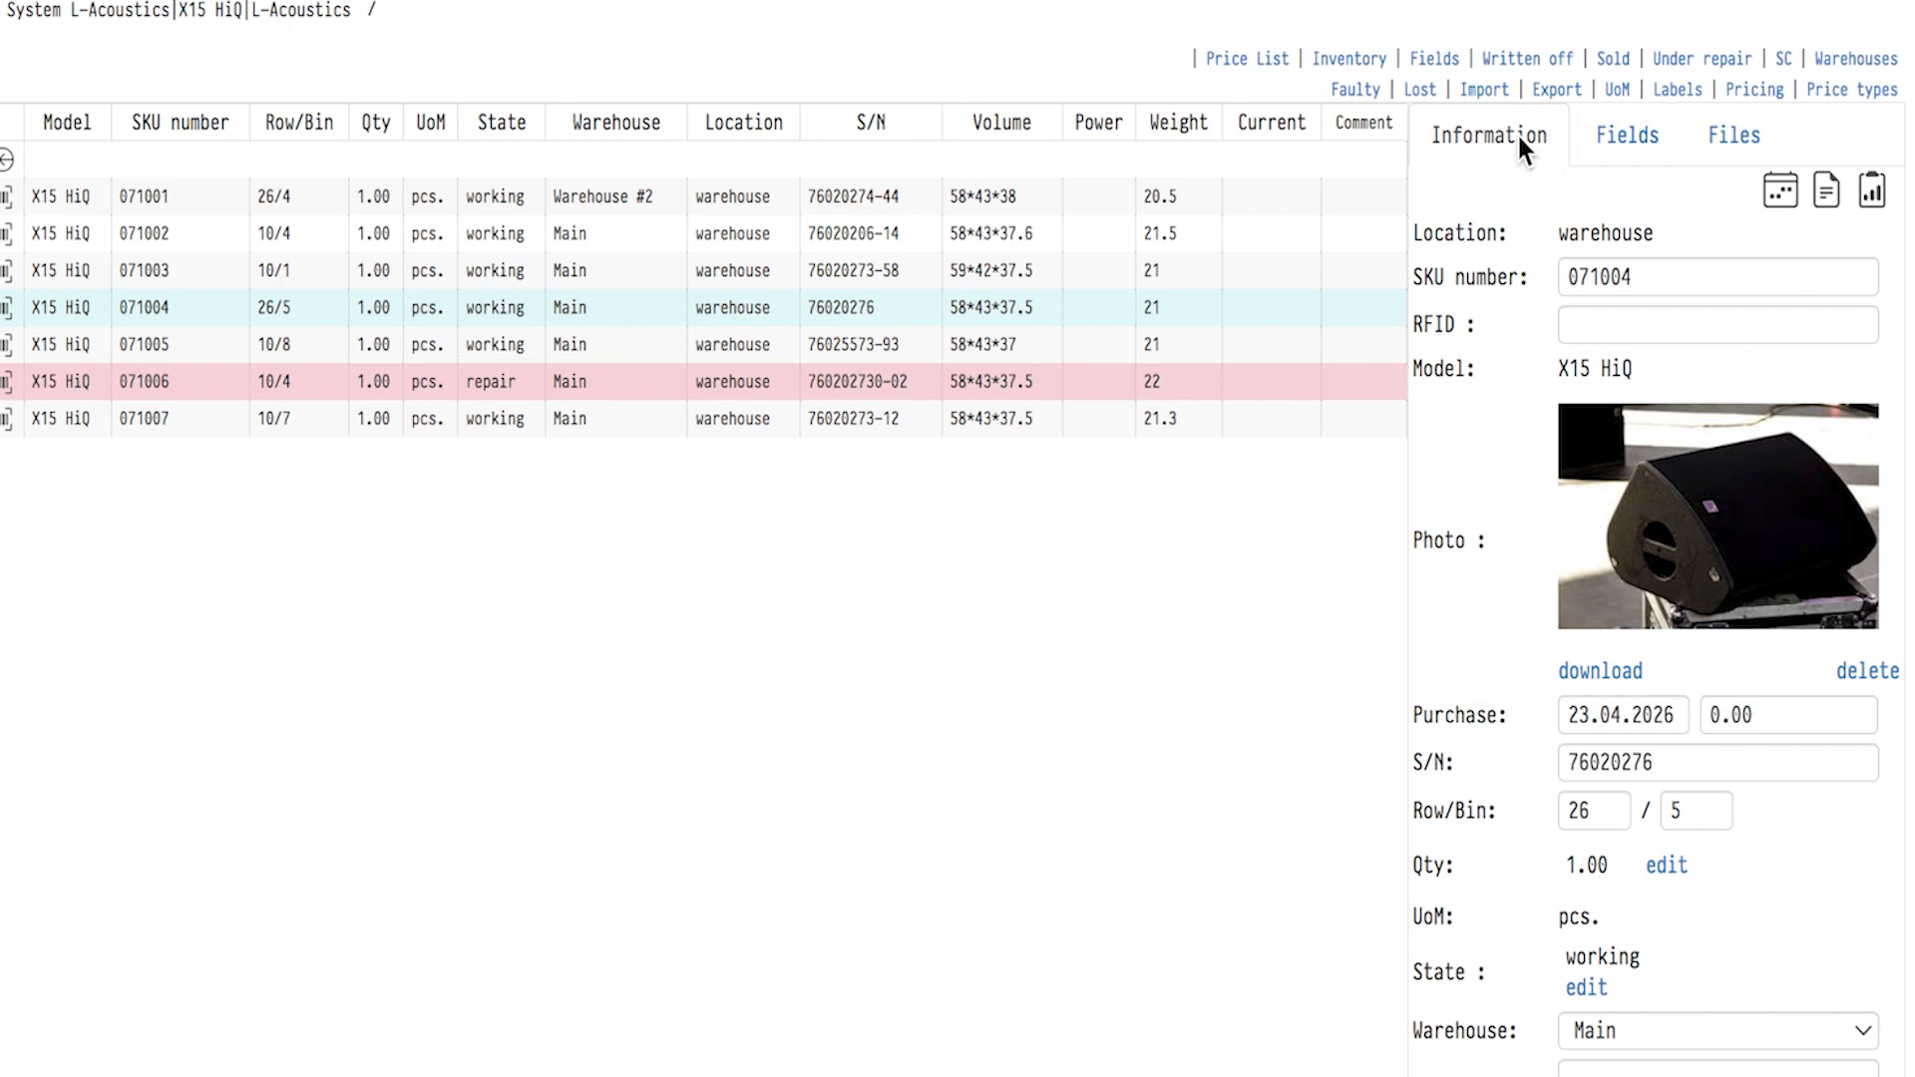
# Check the custom fields and attached files of unit 071004 and return to its general information.
pyautogui.click(1641, 137)
pyautogui.click(1739, 145)
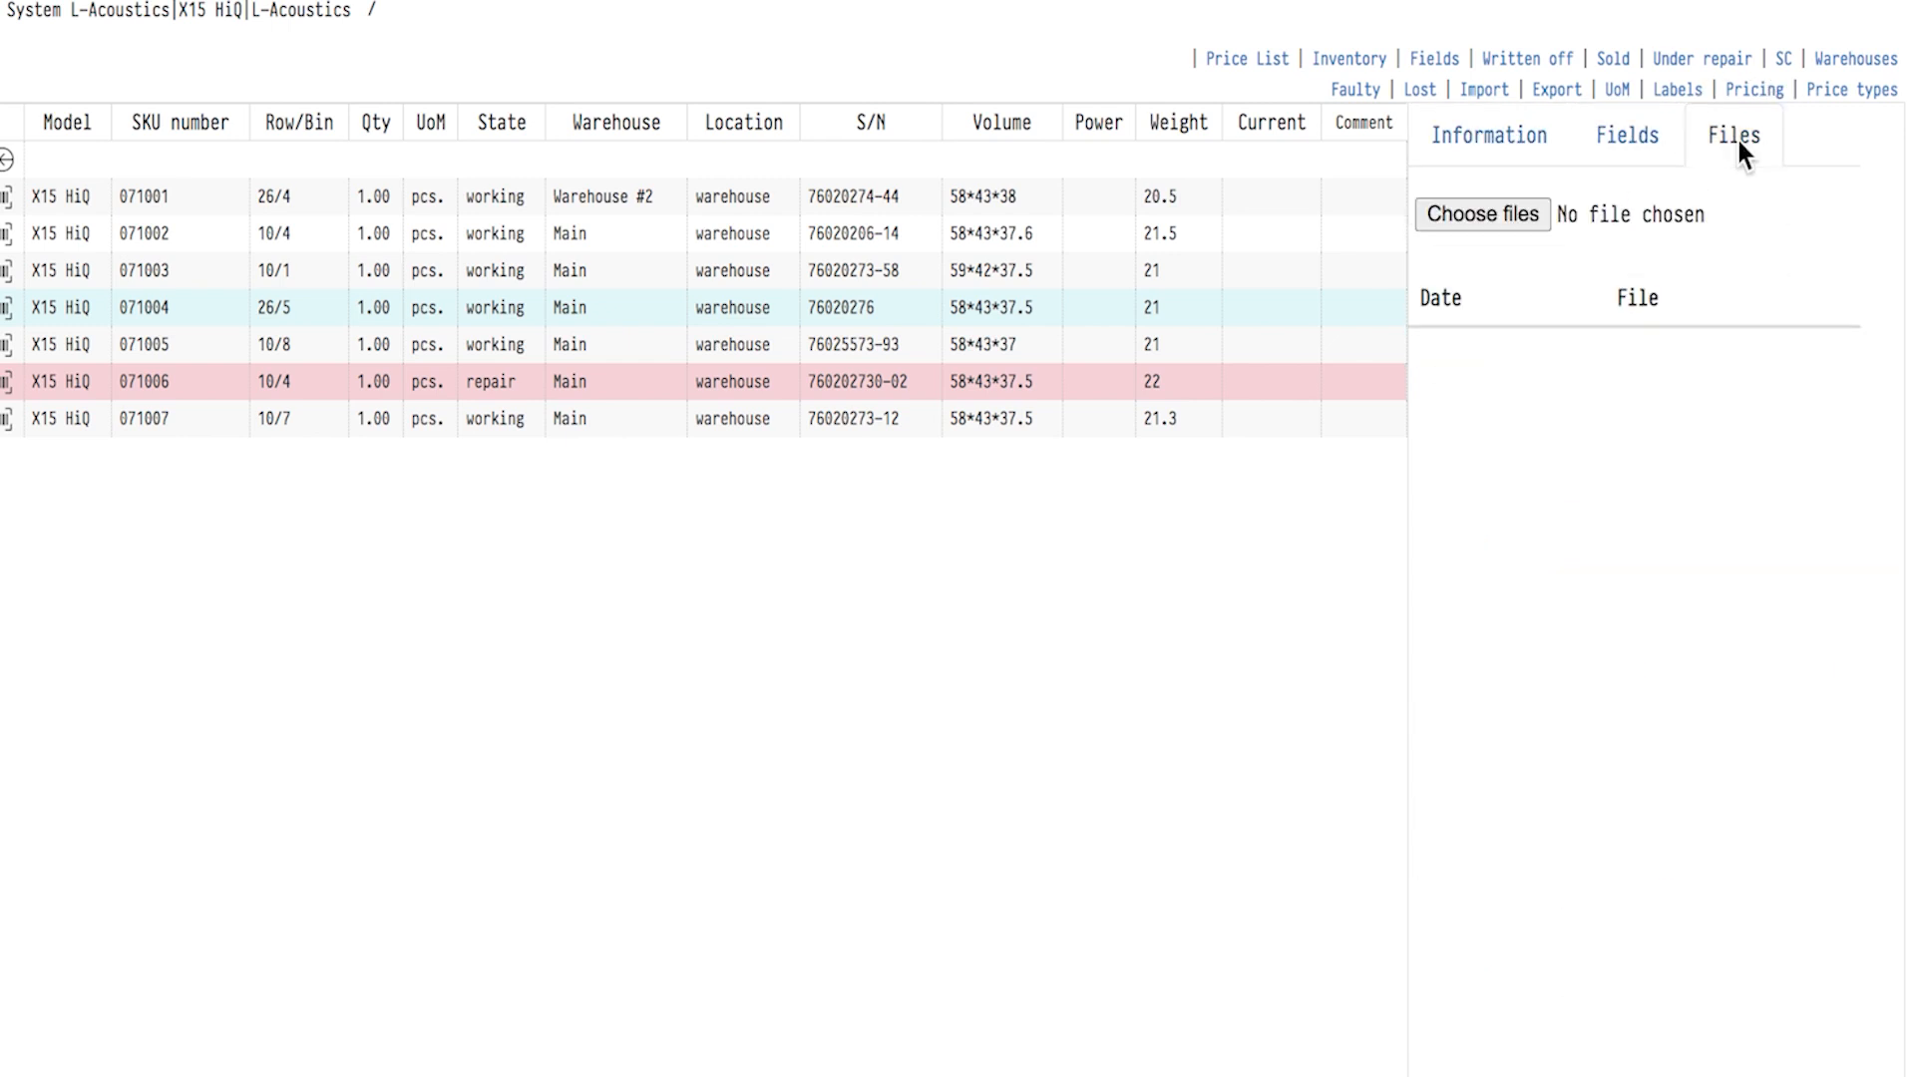
pyautogui.click(1484, 141)
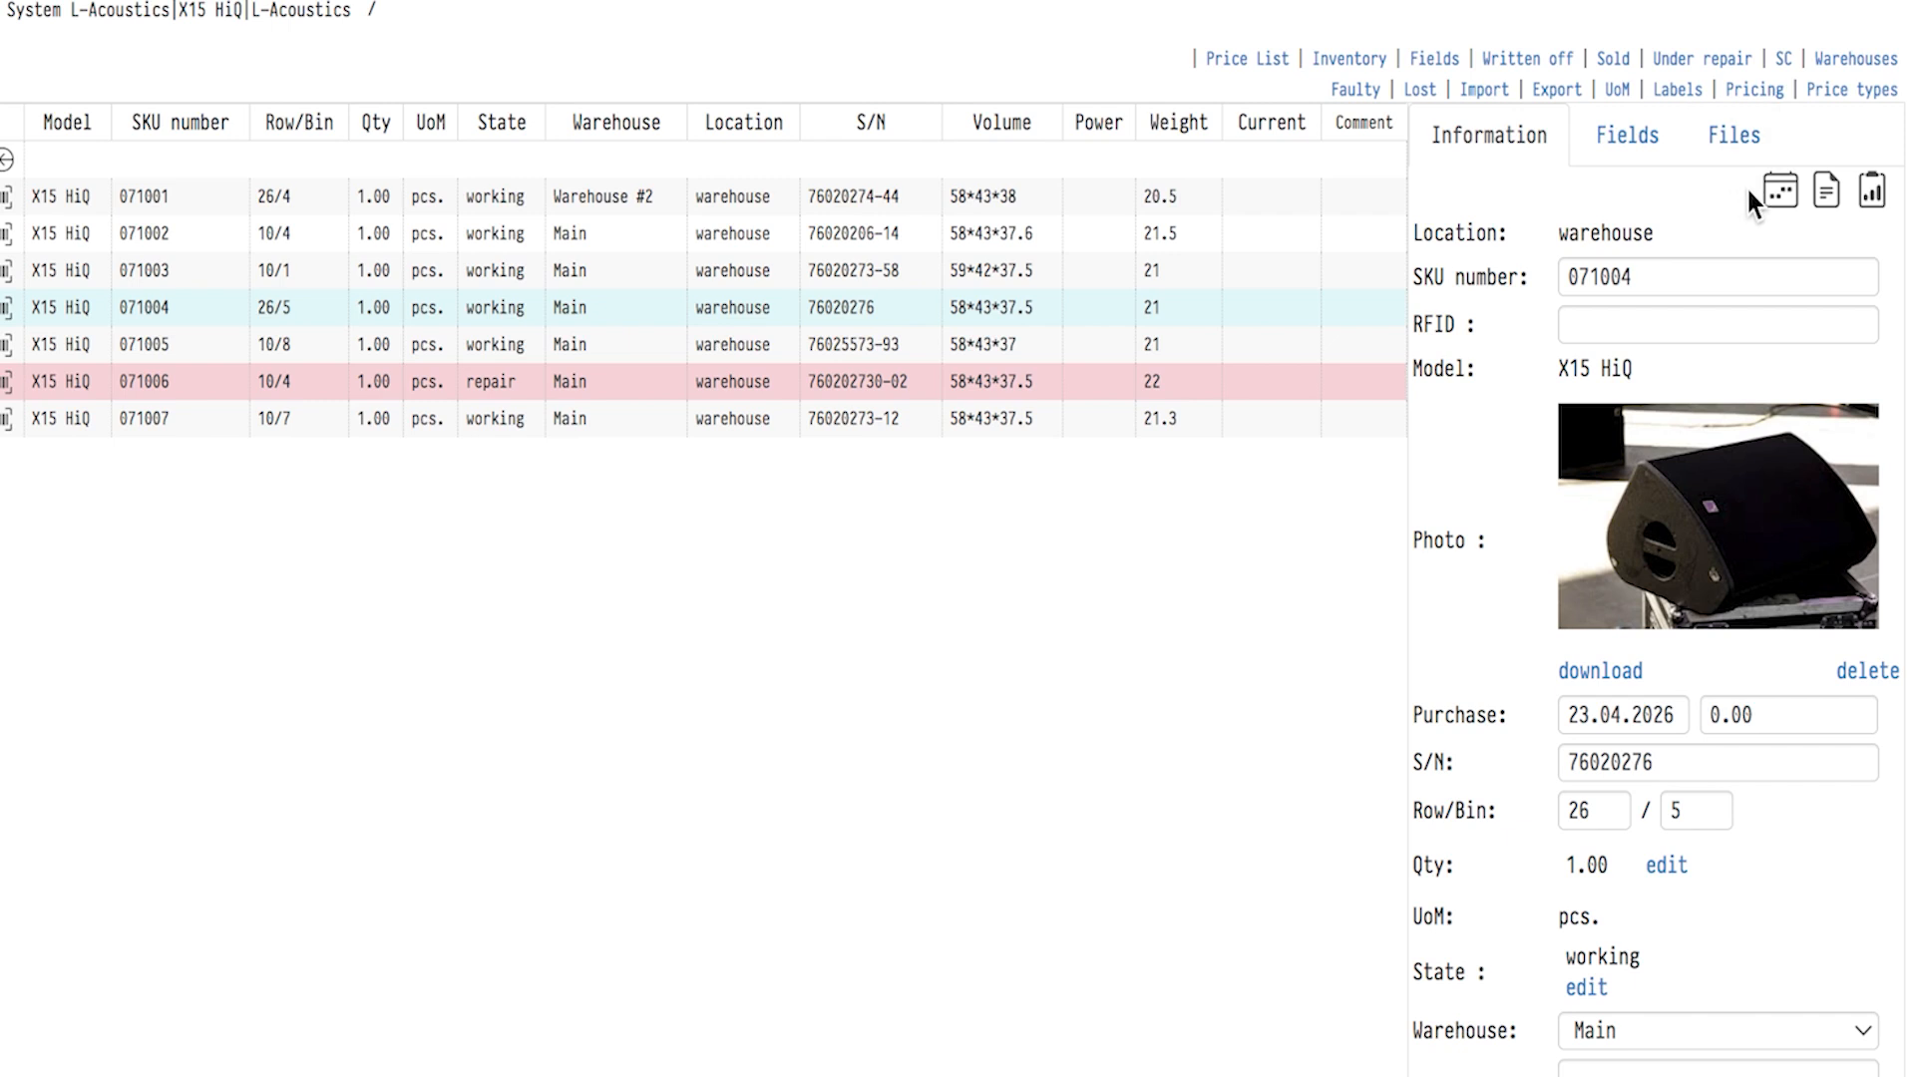
# Review unit 071004's booking calendar along with its SKU log and history of movement across projects.
pyautogui.click(1779, 192)
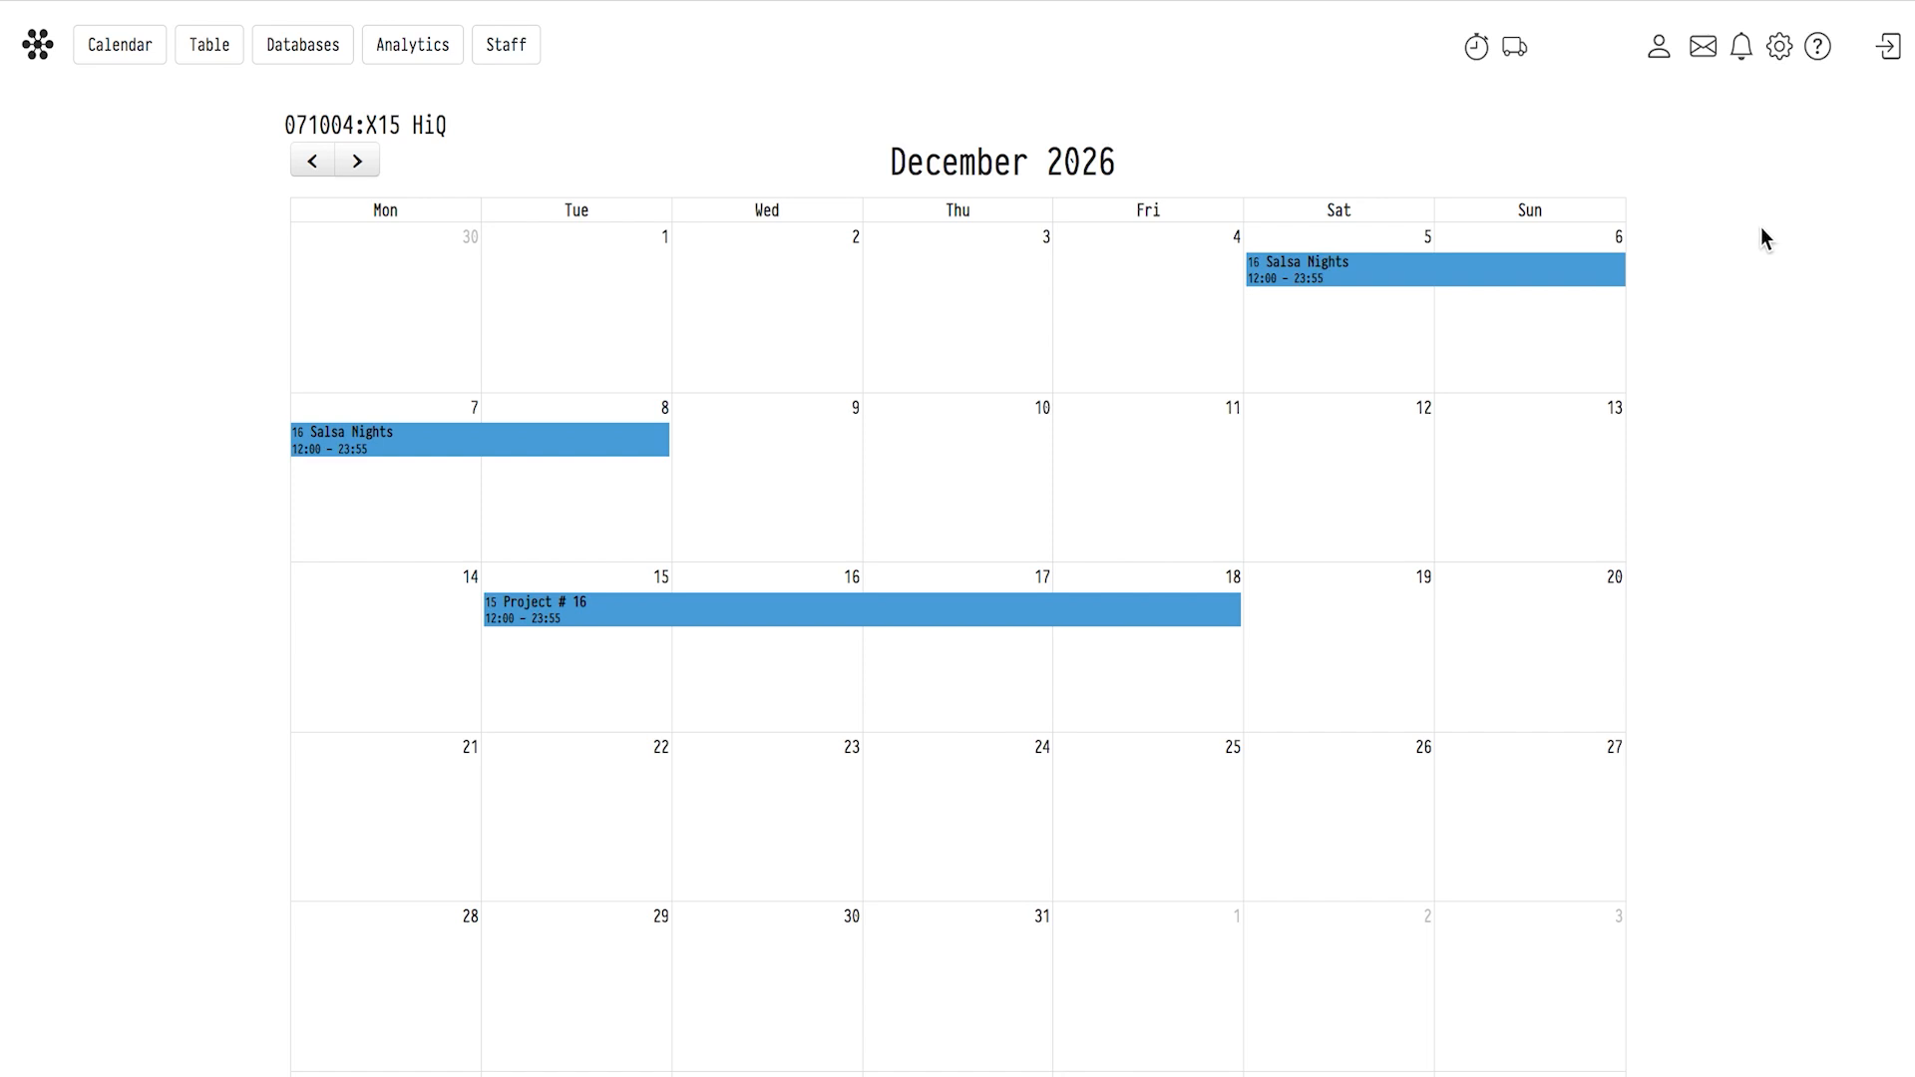
pyautogui.hscroll(-5, 1762, 227)
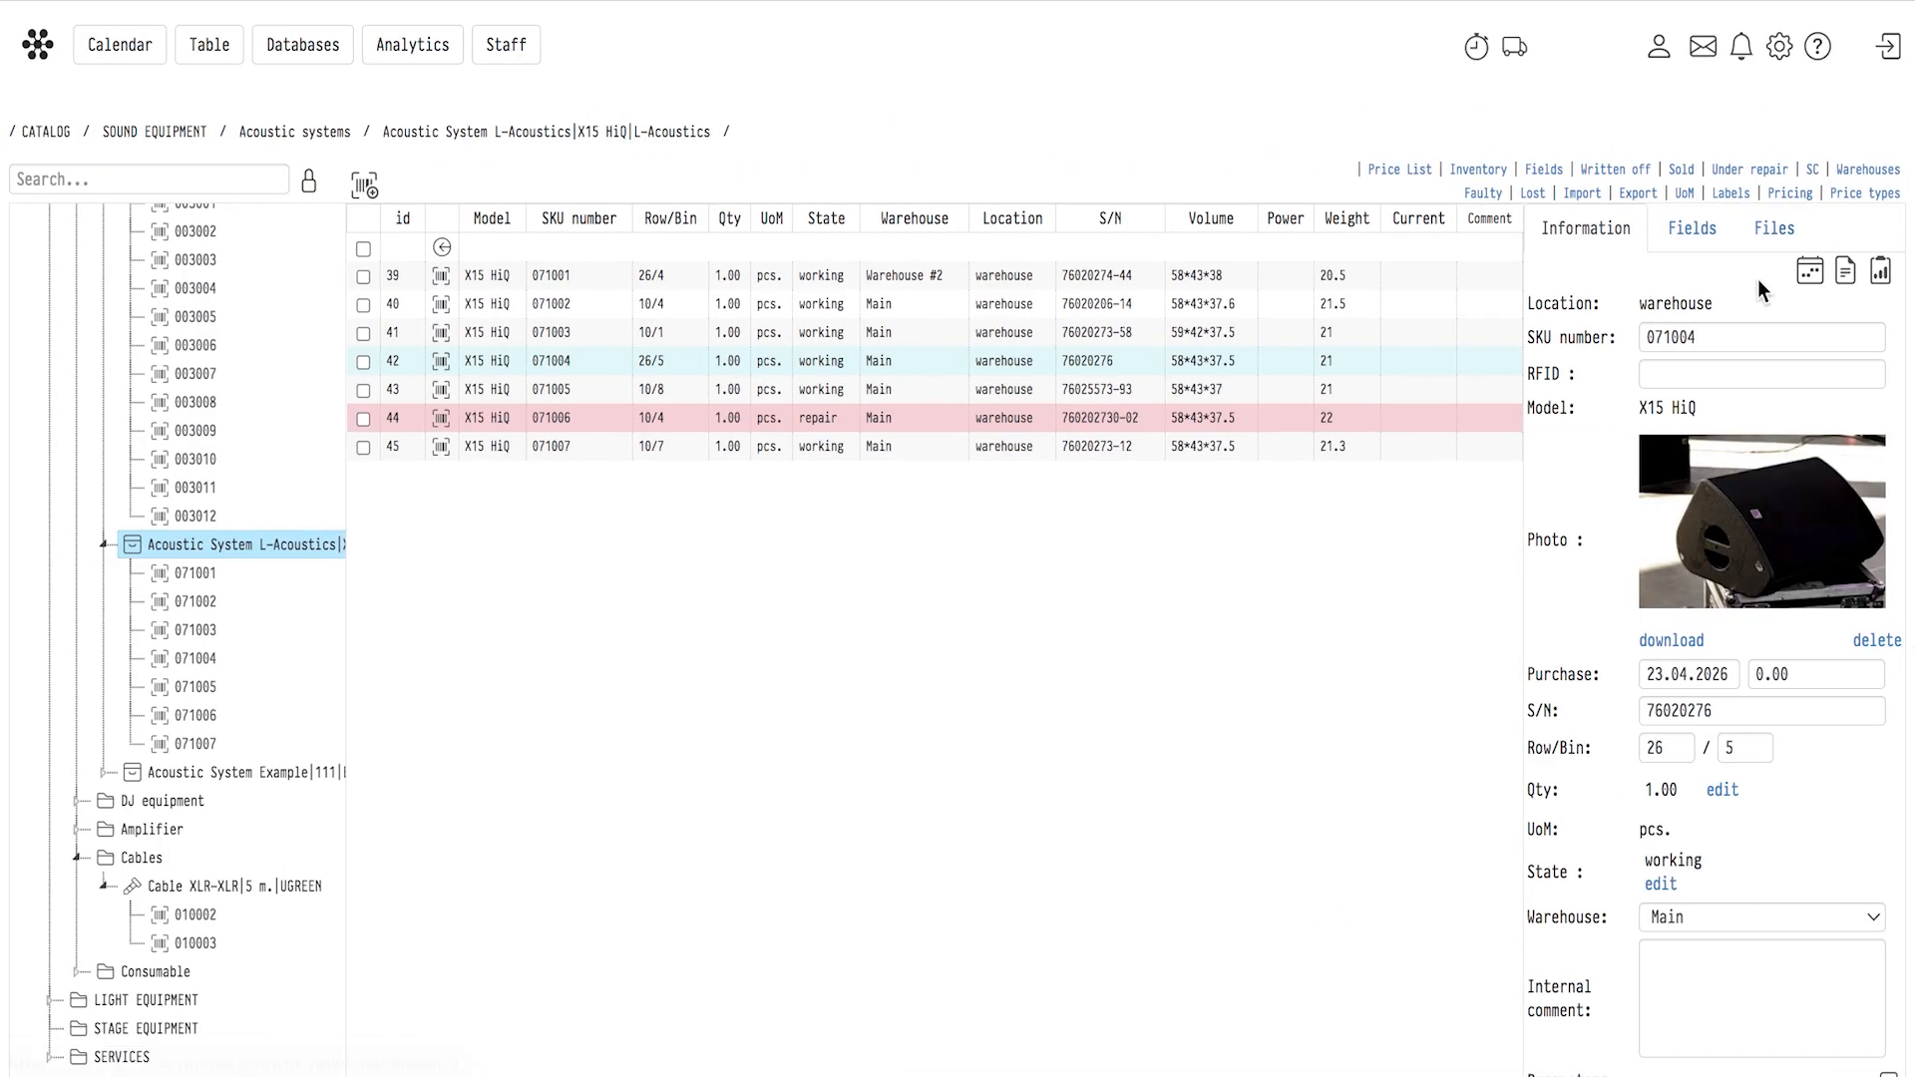
pyautogui.click(1848, 278)
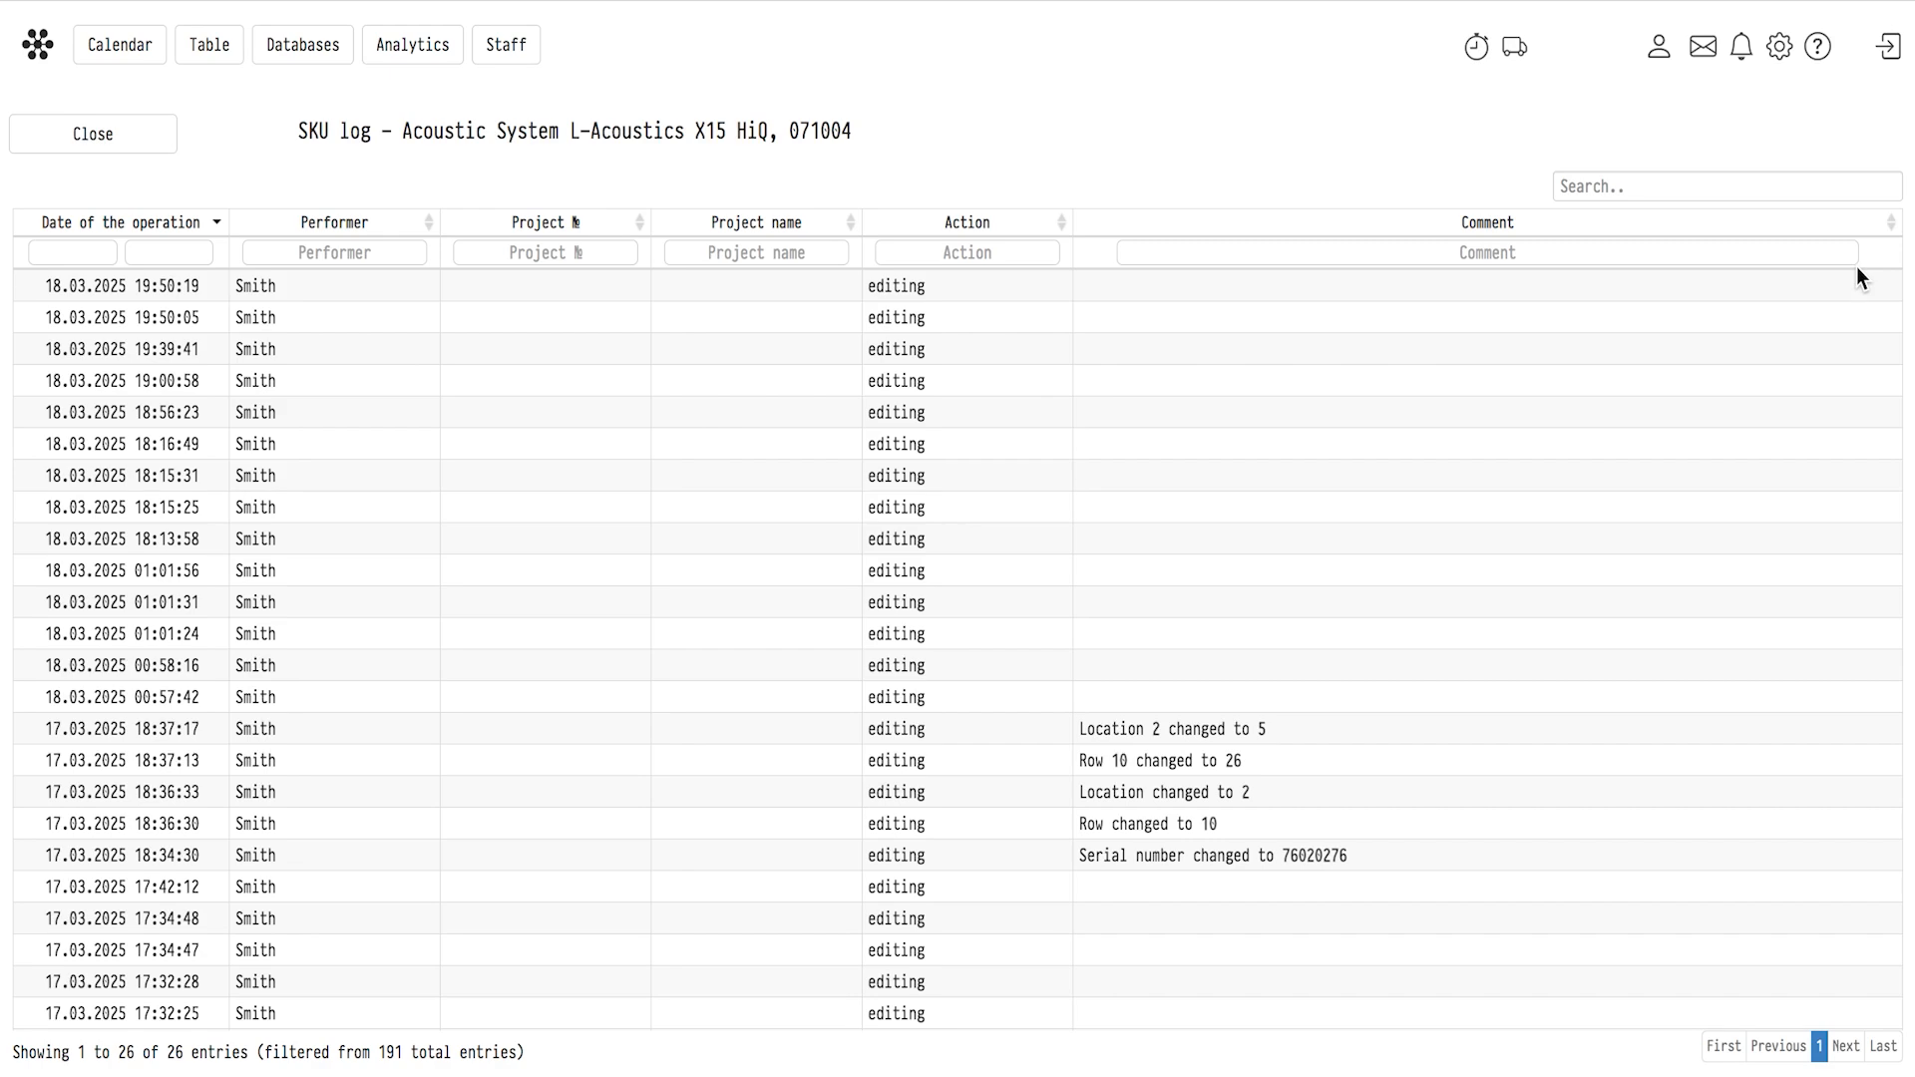
pyautogui.hscroll(-5, 1858, 267)
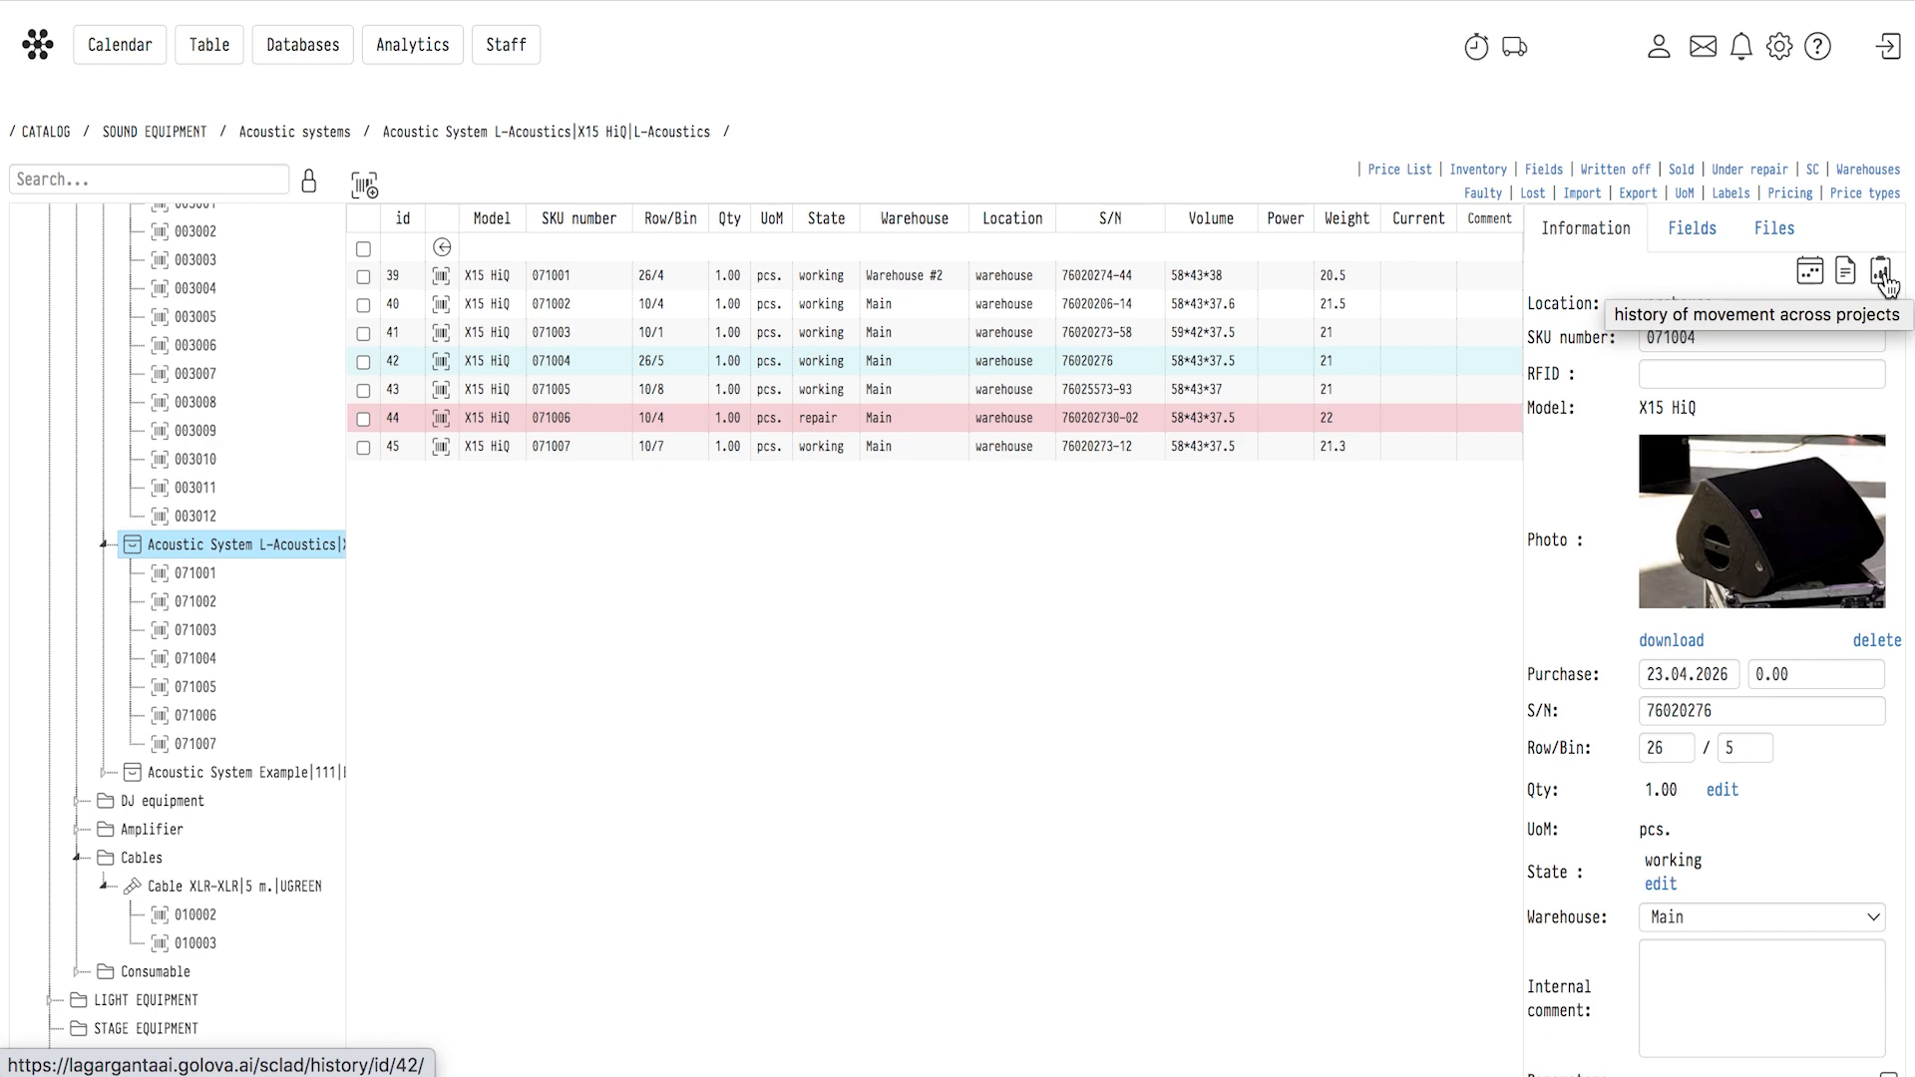
pyautogui.click(1883, 277)
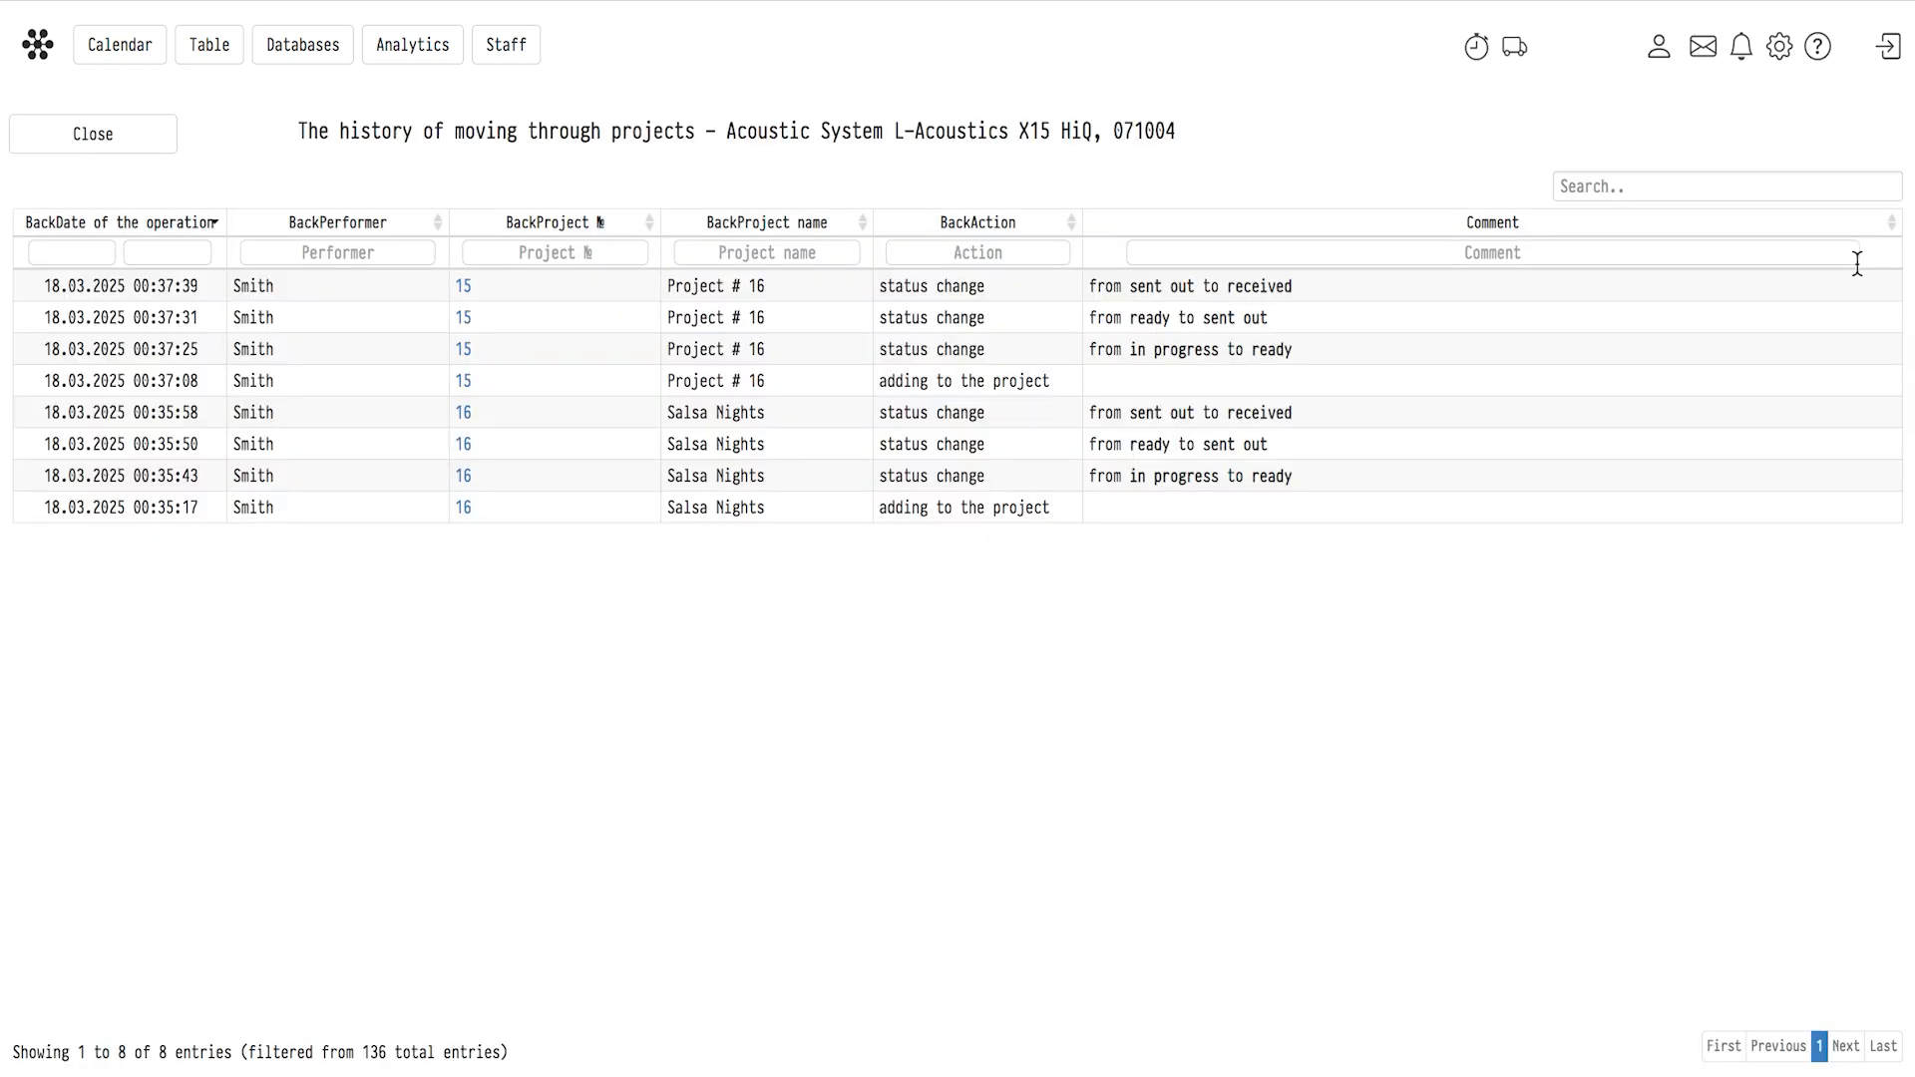
pyautogui.hscroll(-5, 1857, 266)
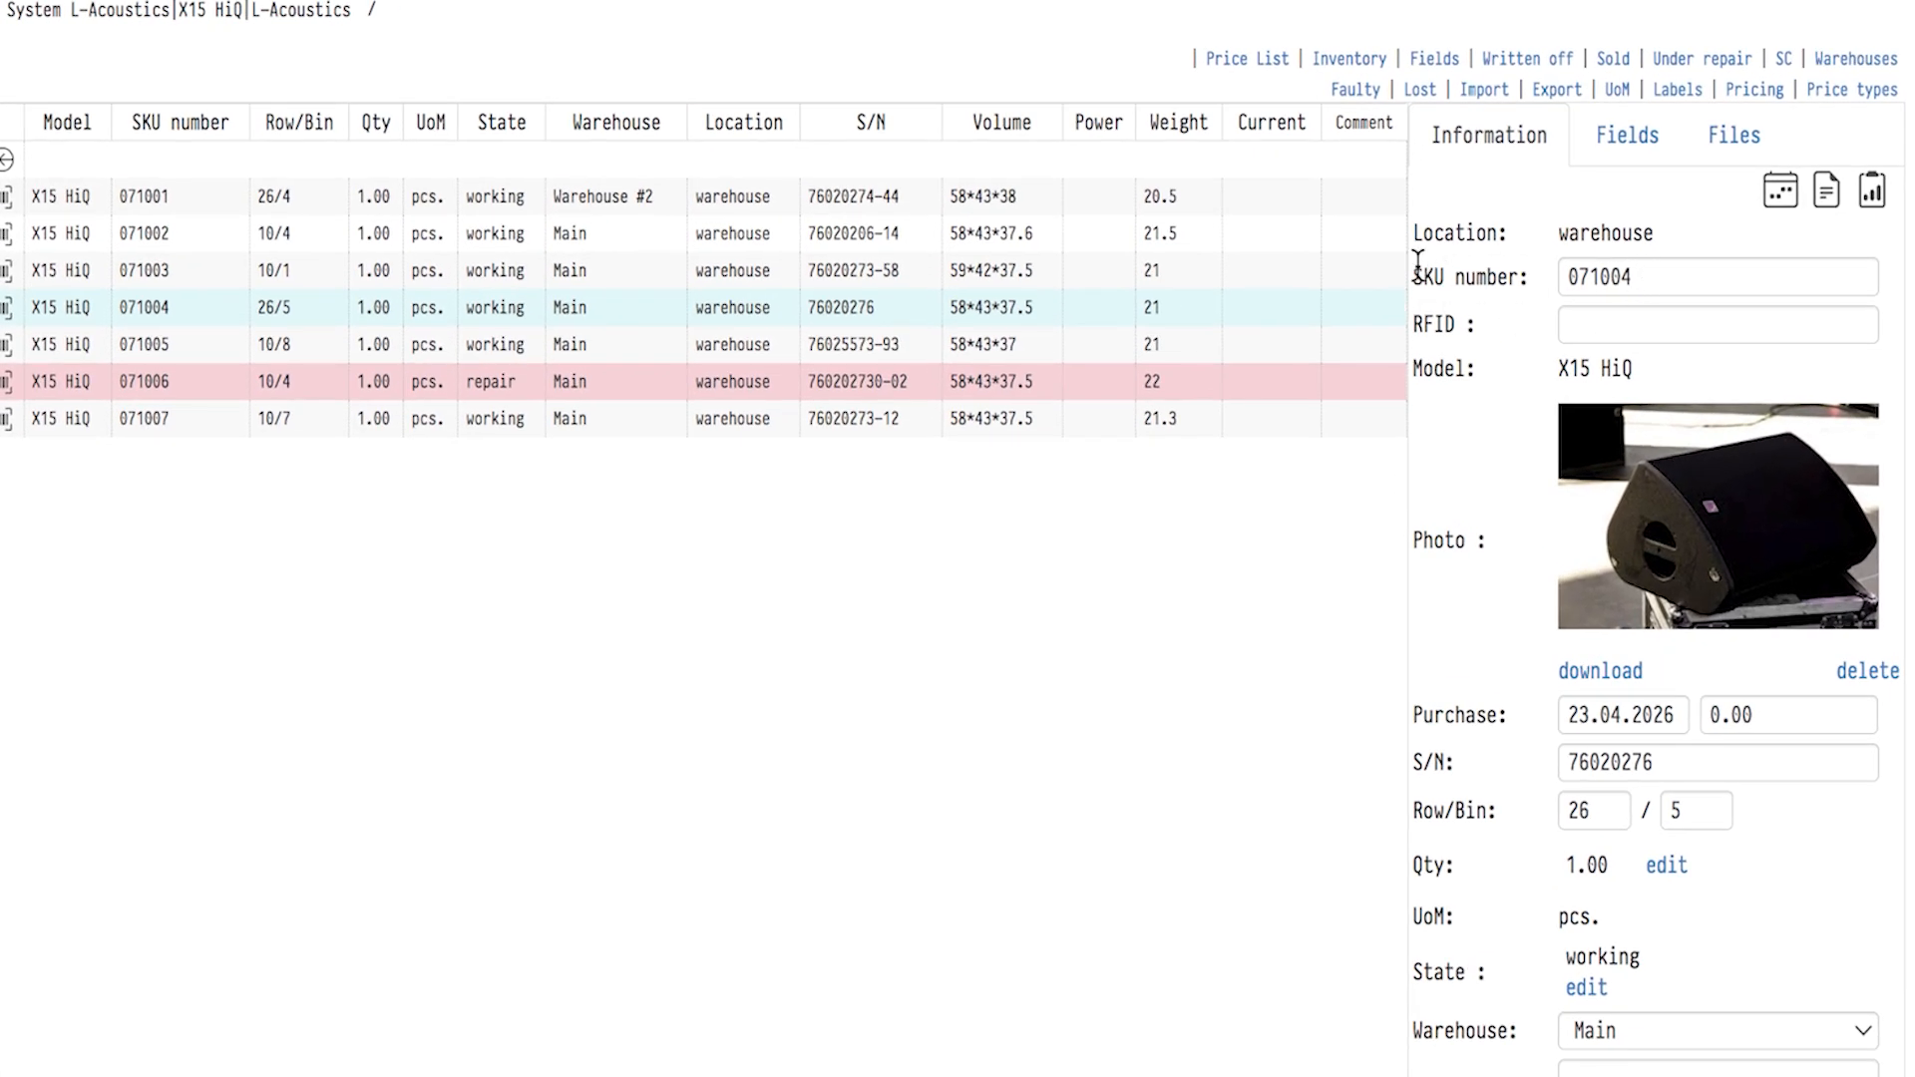
# Change the SKU number of unit 071004 to 071010.
pyautogui.moveTo(1636, 278); pyautogui.dragTo(1616, 276)
pyautogui.write('10')
pyautogui.click(1523, 325)
# Set the purchase price of unit 071010 to 2900.00.
pyautogui.moveTo(1673, 716); pyautogui.dragTo(1666, 716)
pyautogui.click(1723, 714)
pyautogui.press('BackSpace')
pyautogui.write('2')
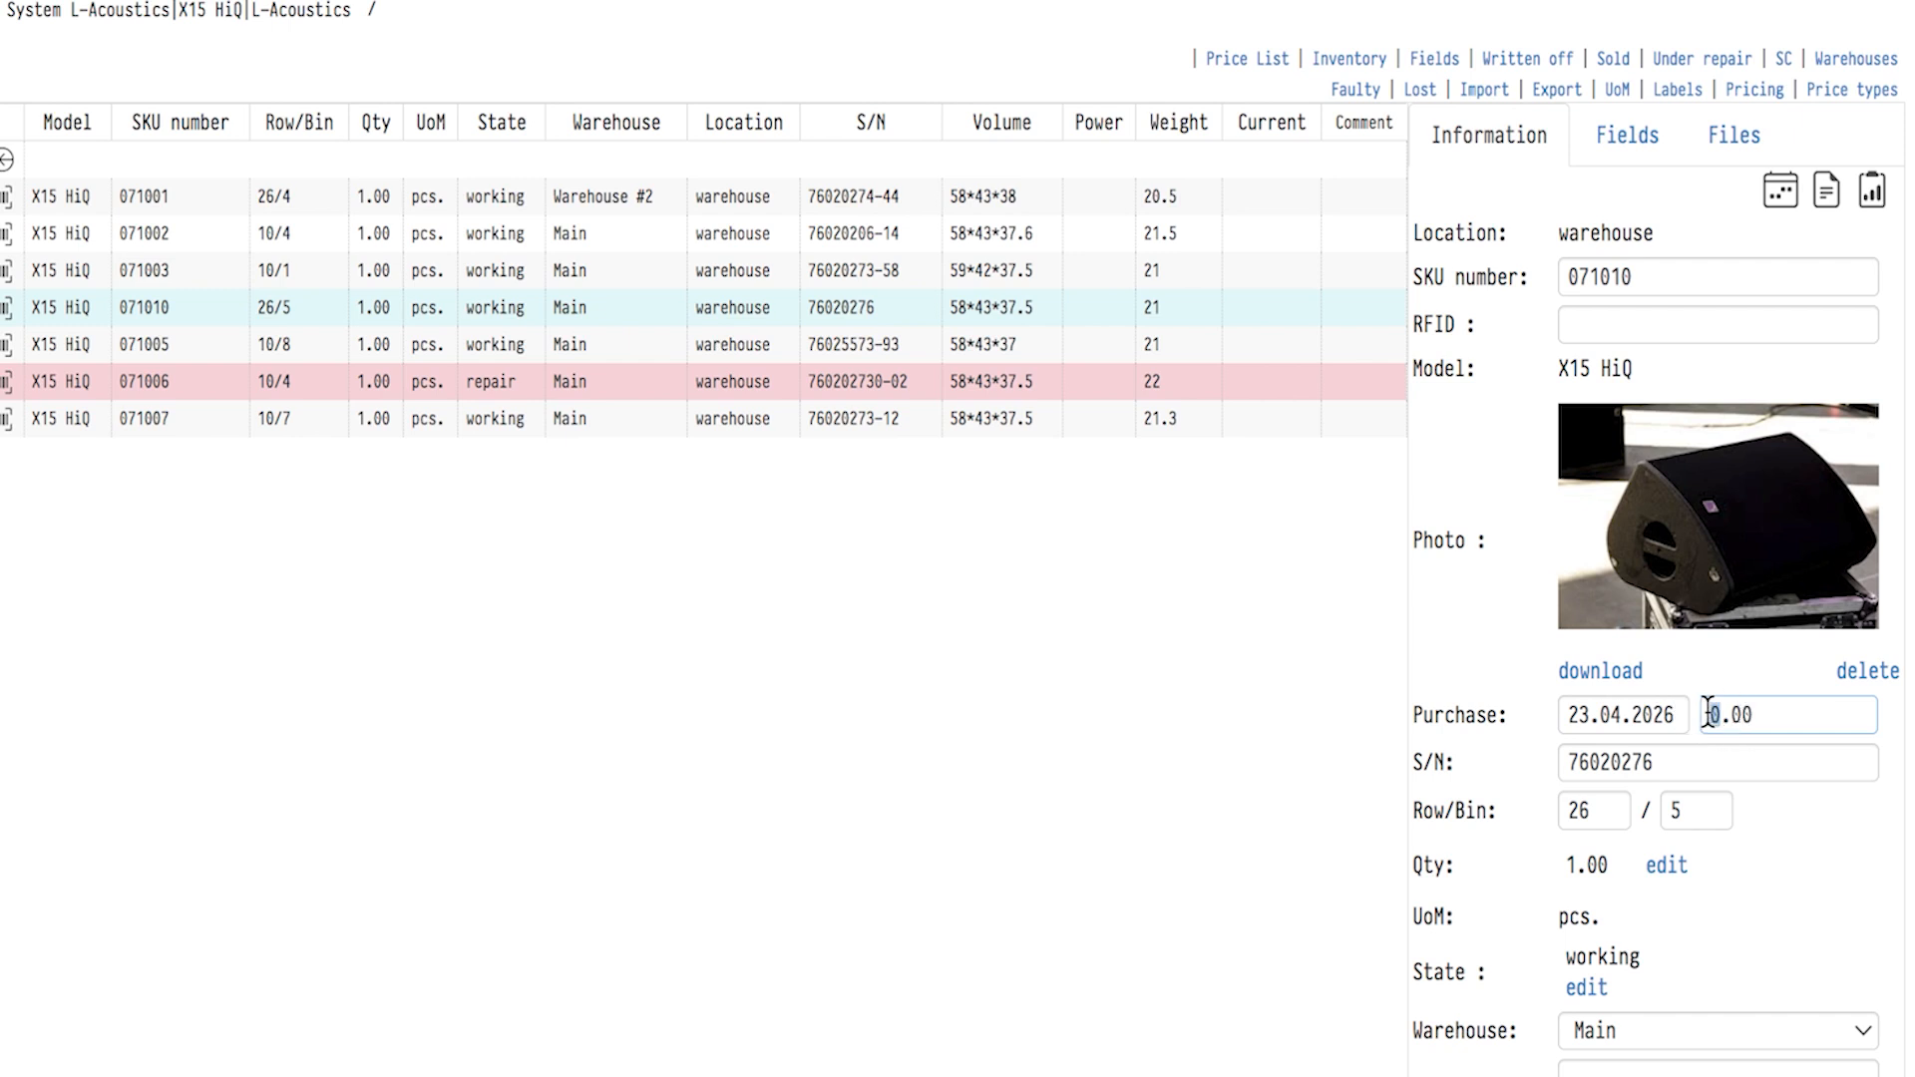
pyautogui.write('900')
pyautogui.scroll(-2, 1675, 763)
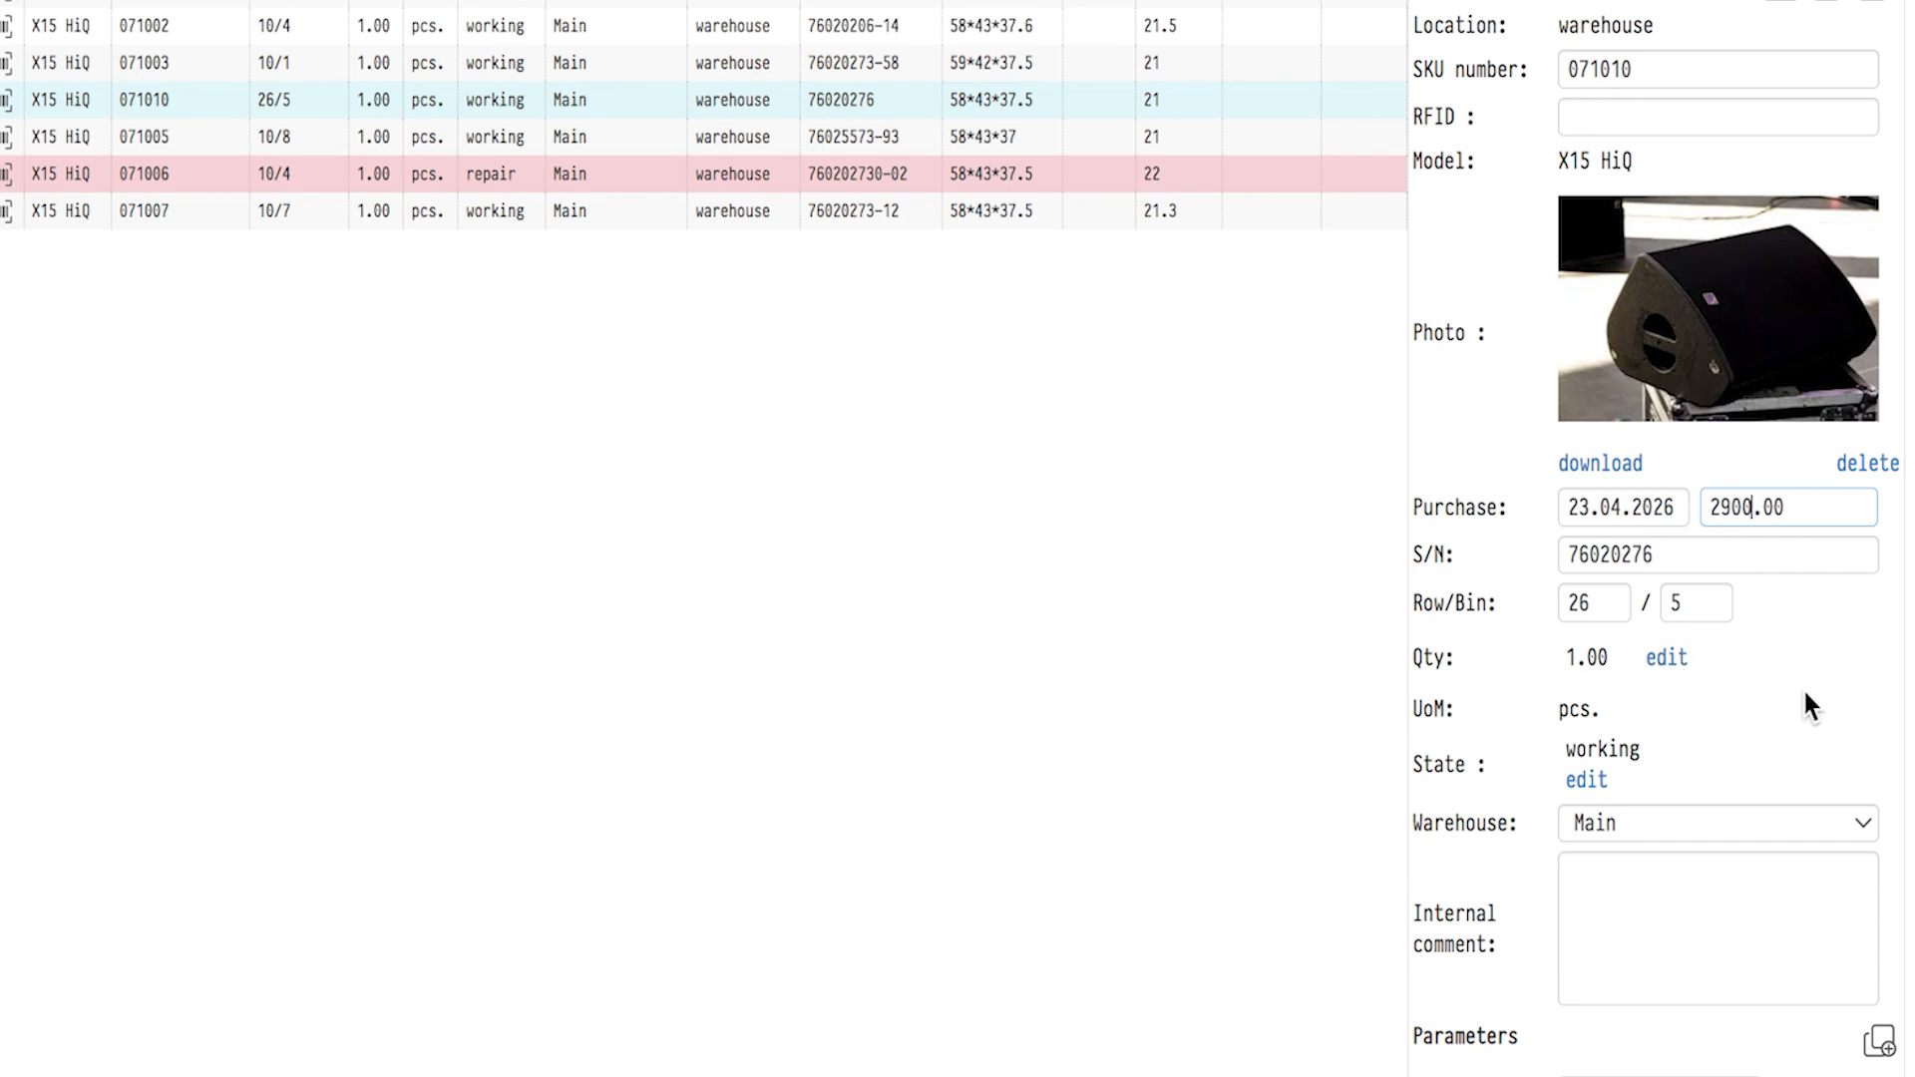
pyautogui.click(1667, 658)
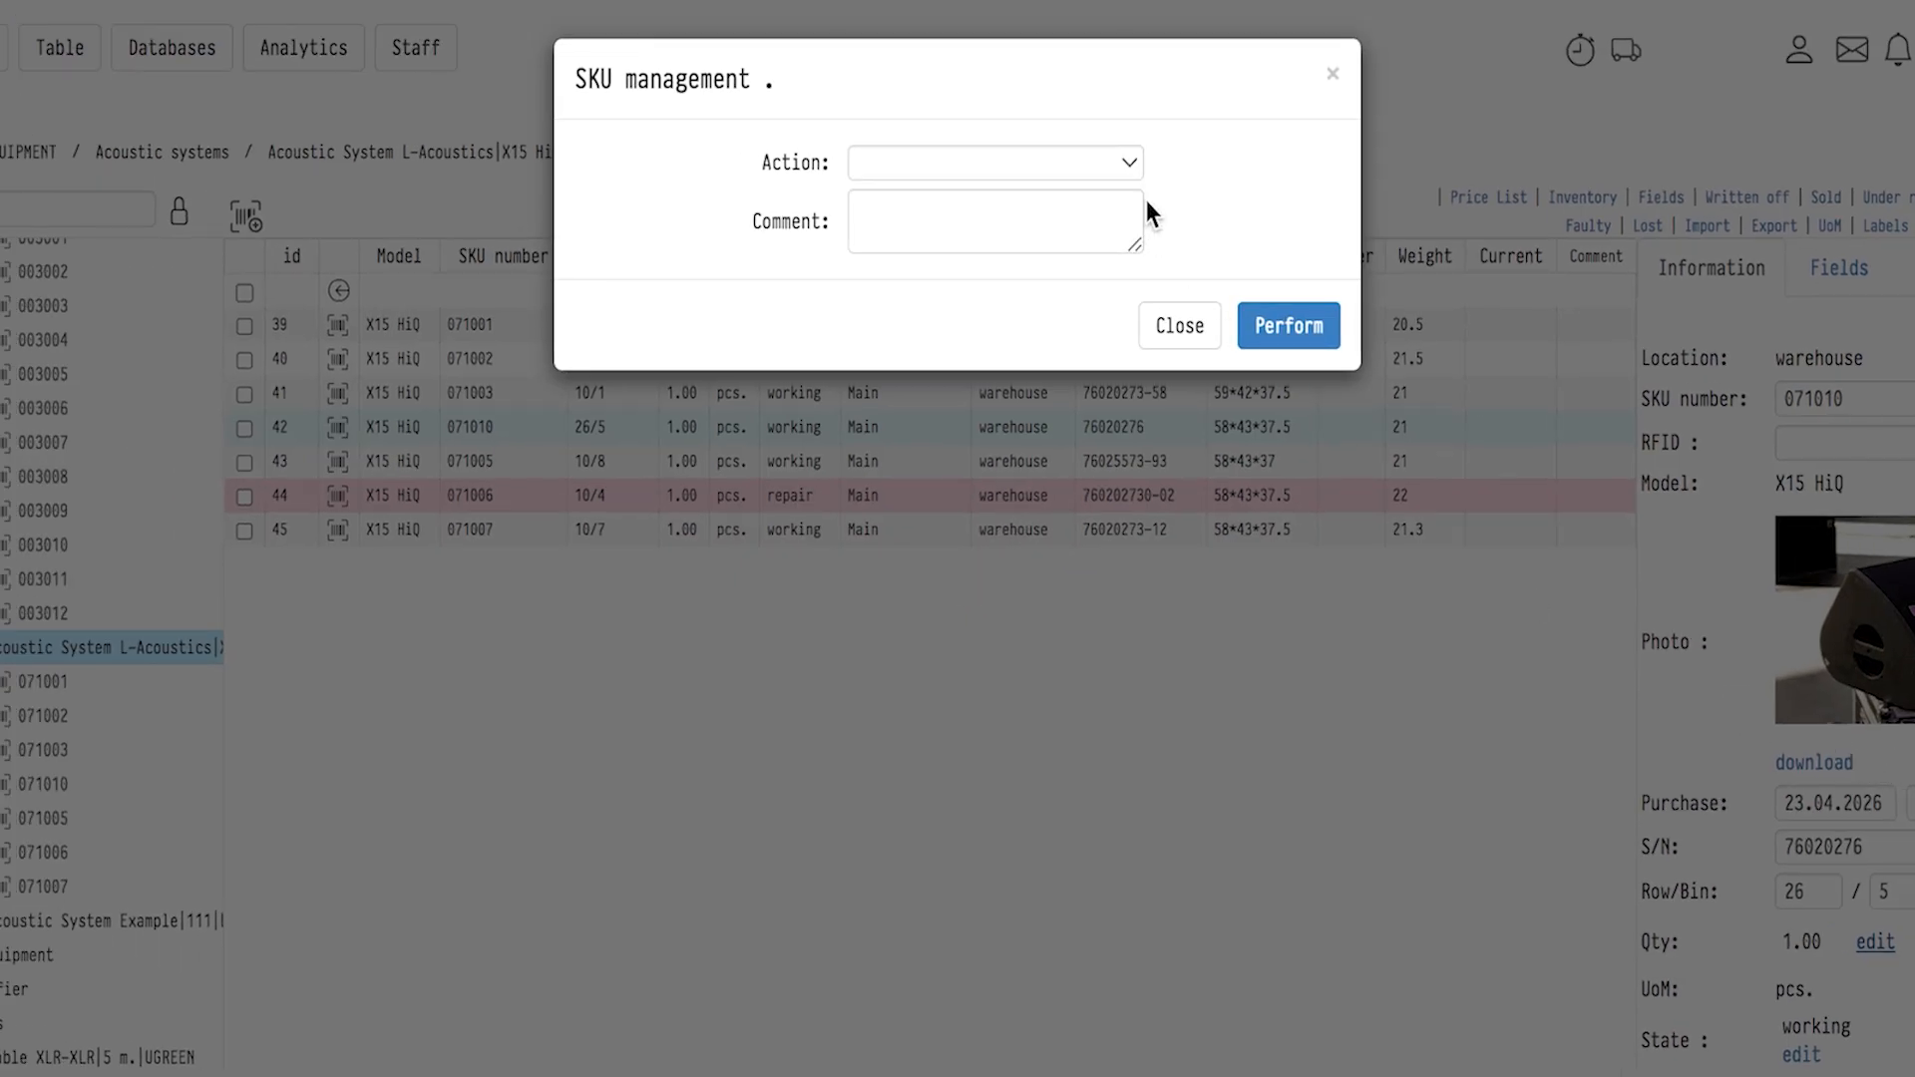
pyautogui.click(1129, 162)
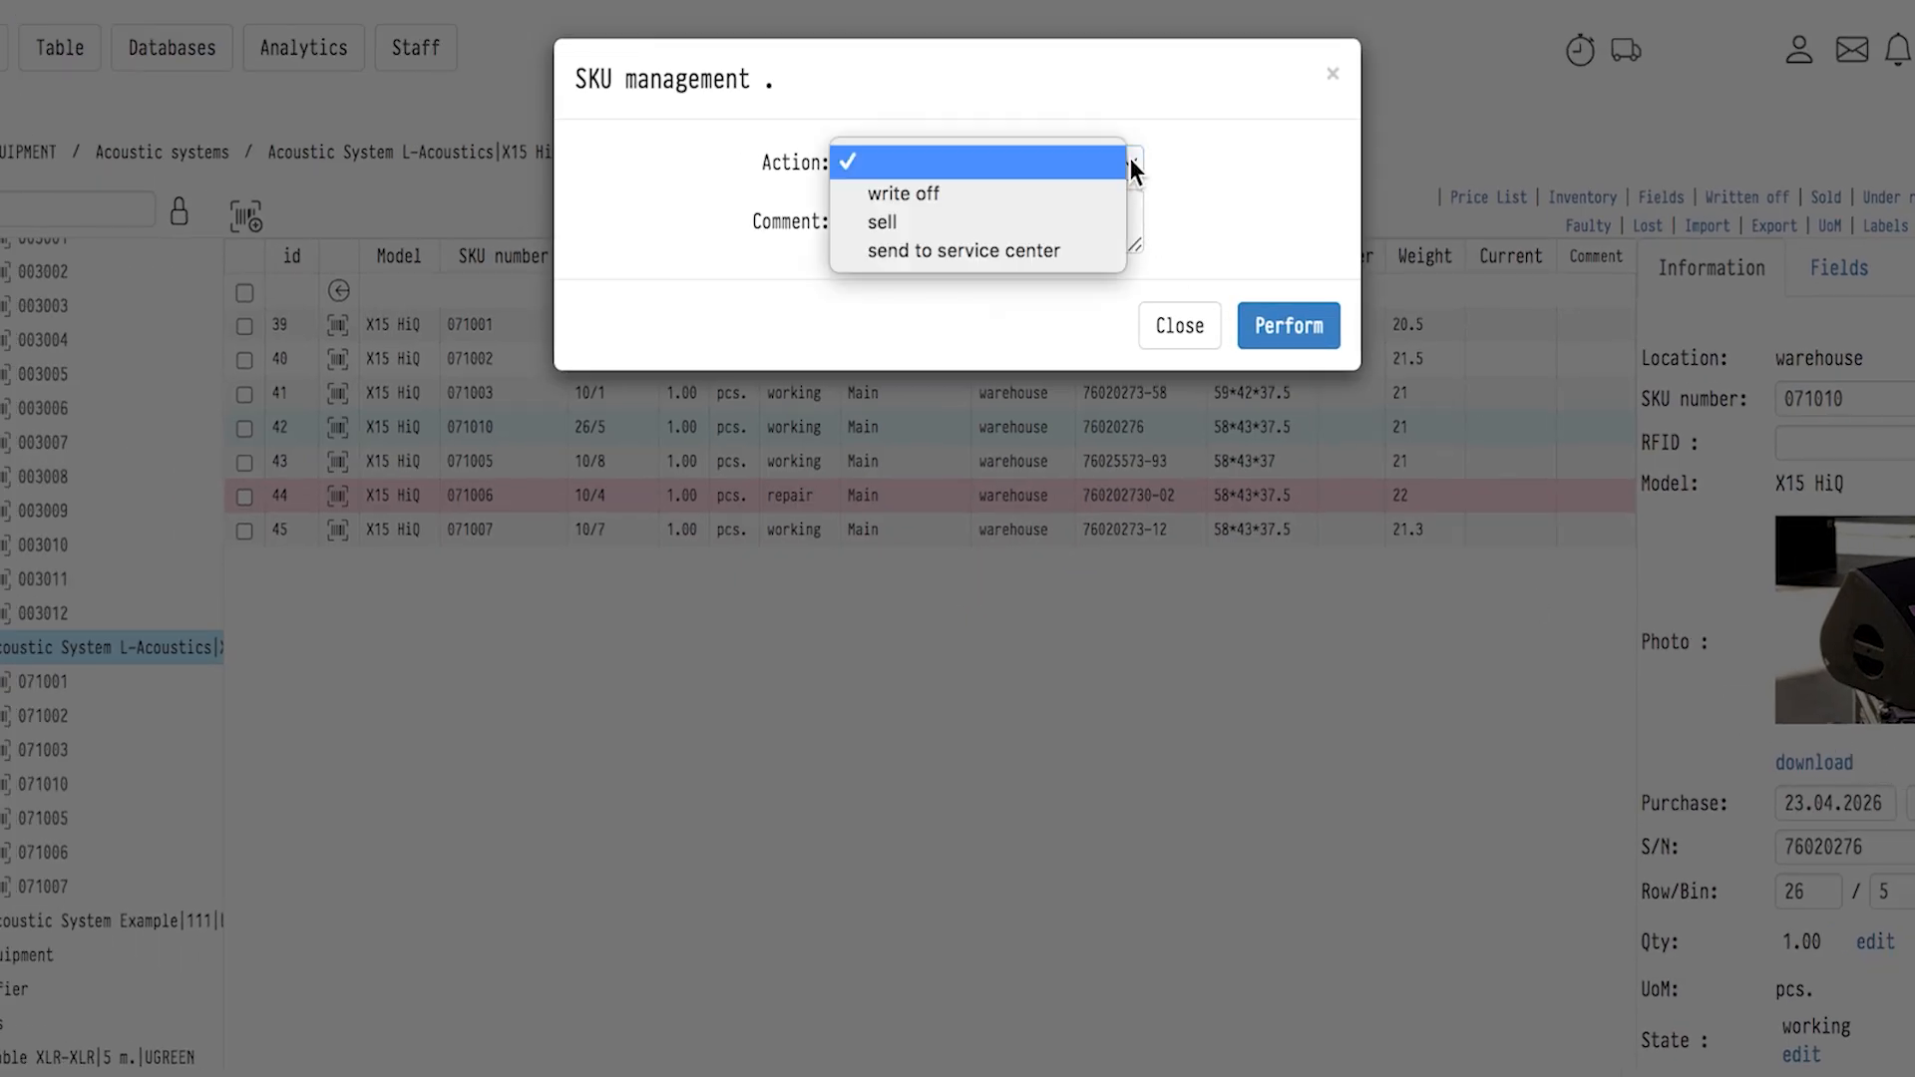
pyautogui.click(1049, 249)
pyautogui.click(1169, 325)
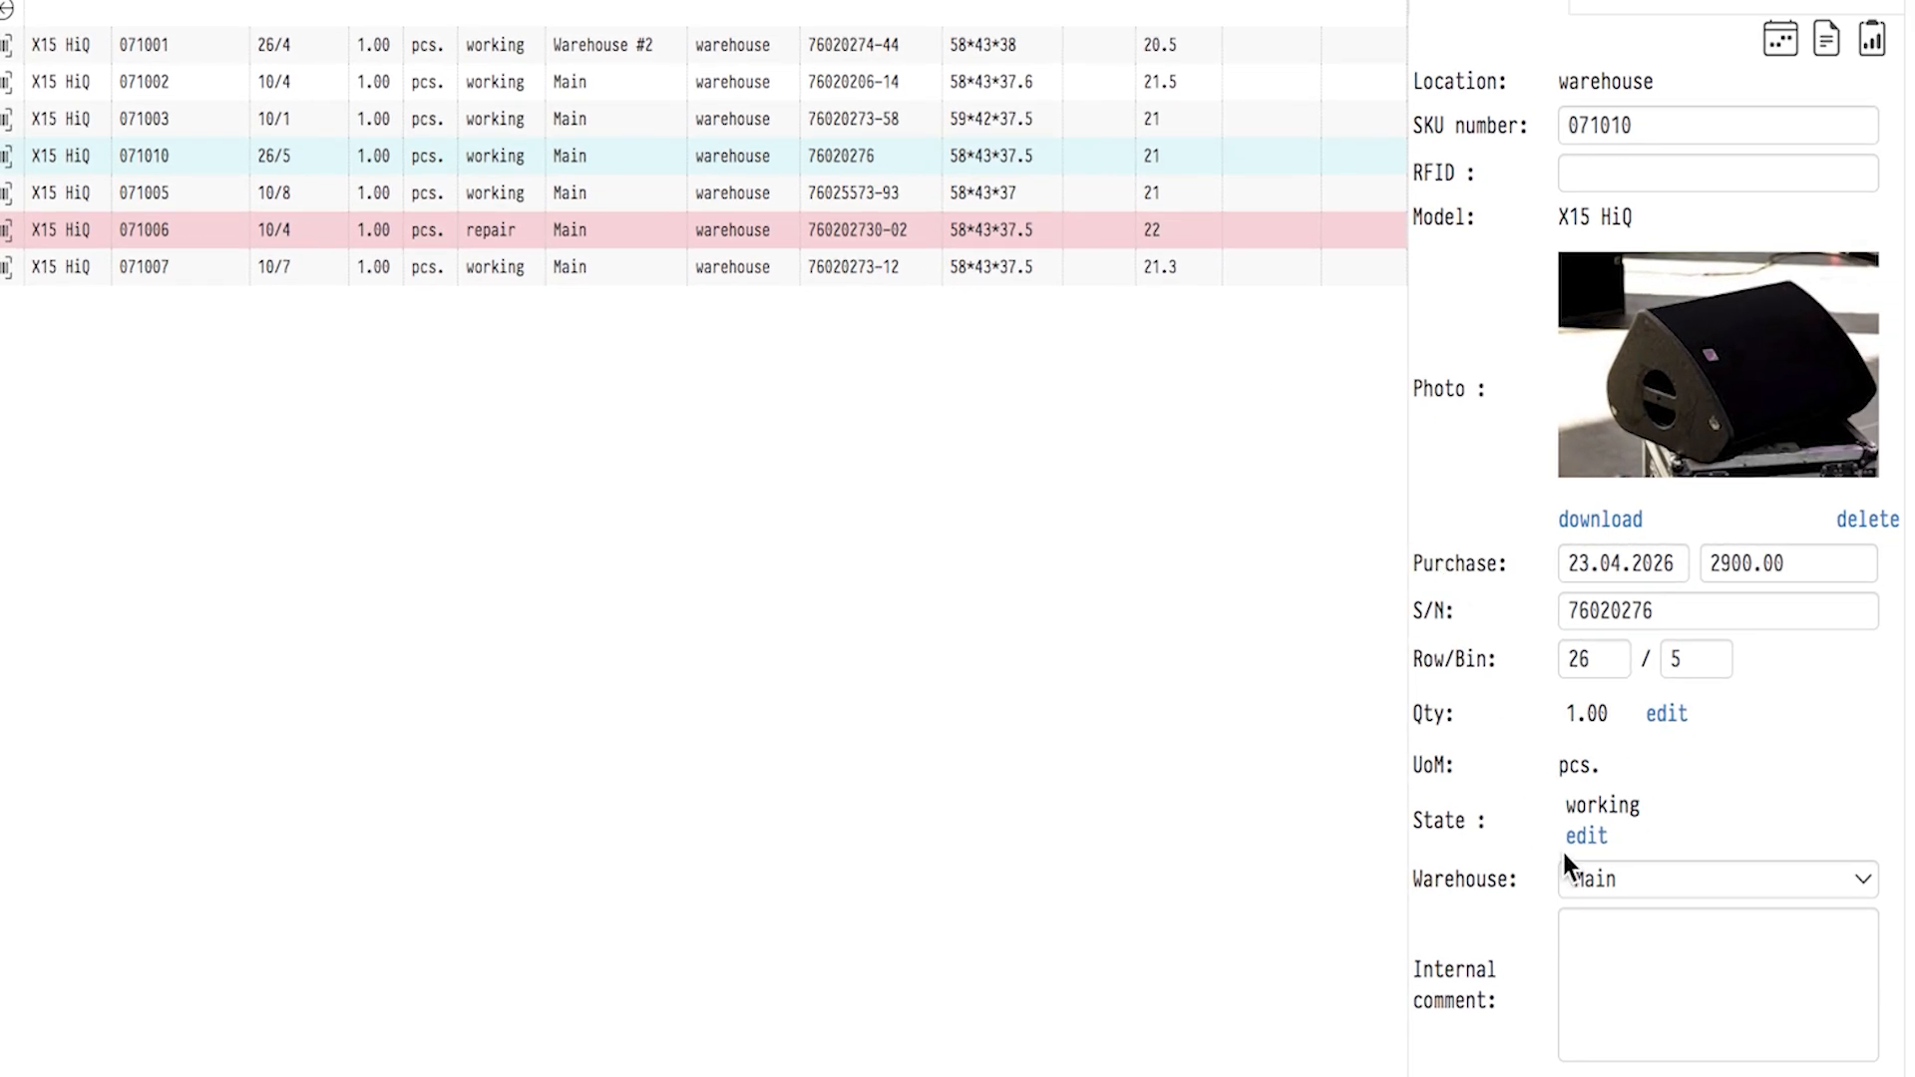
# Reassign unit 071010 to Warehouse #2 and look over its internal comment and physical parameters.
pyautogui.click(1662, 874)
pyautogui.click(1680, 897)
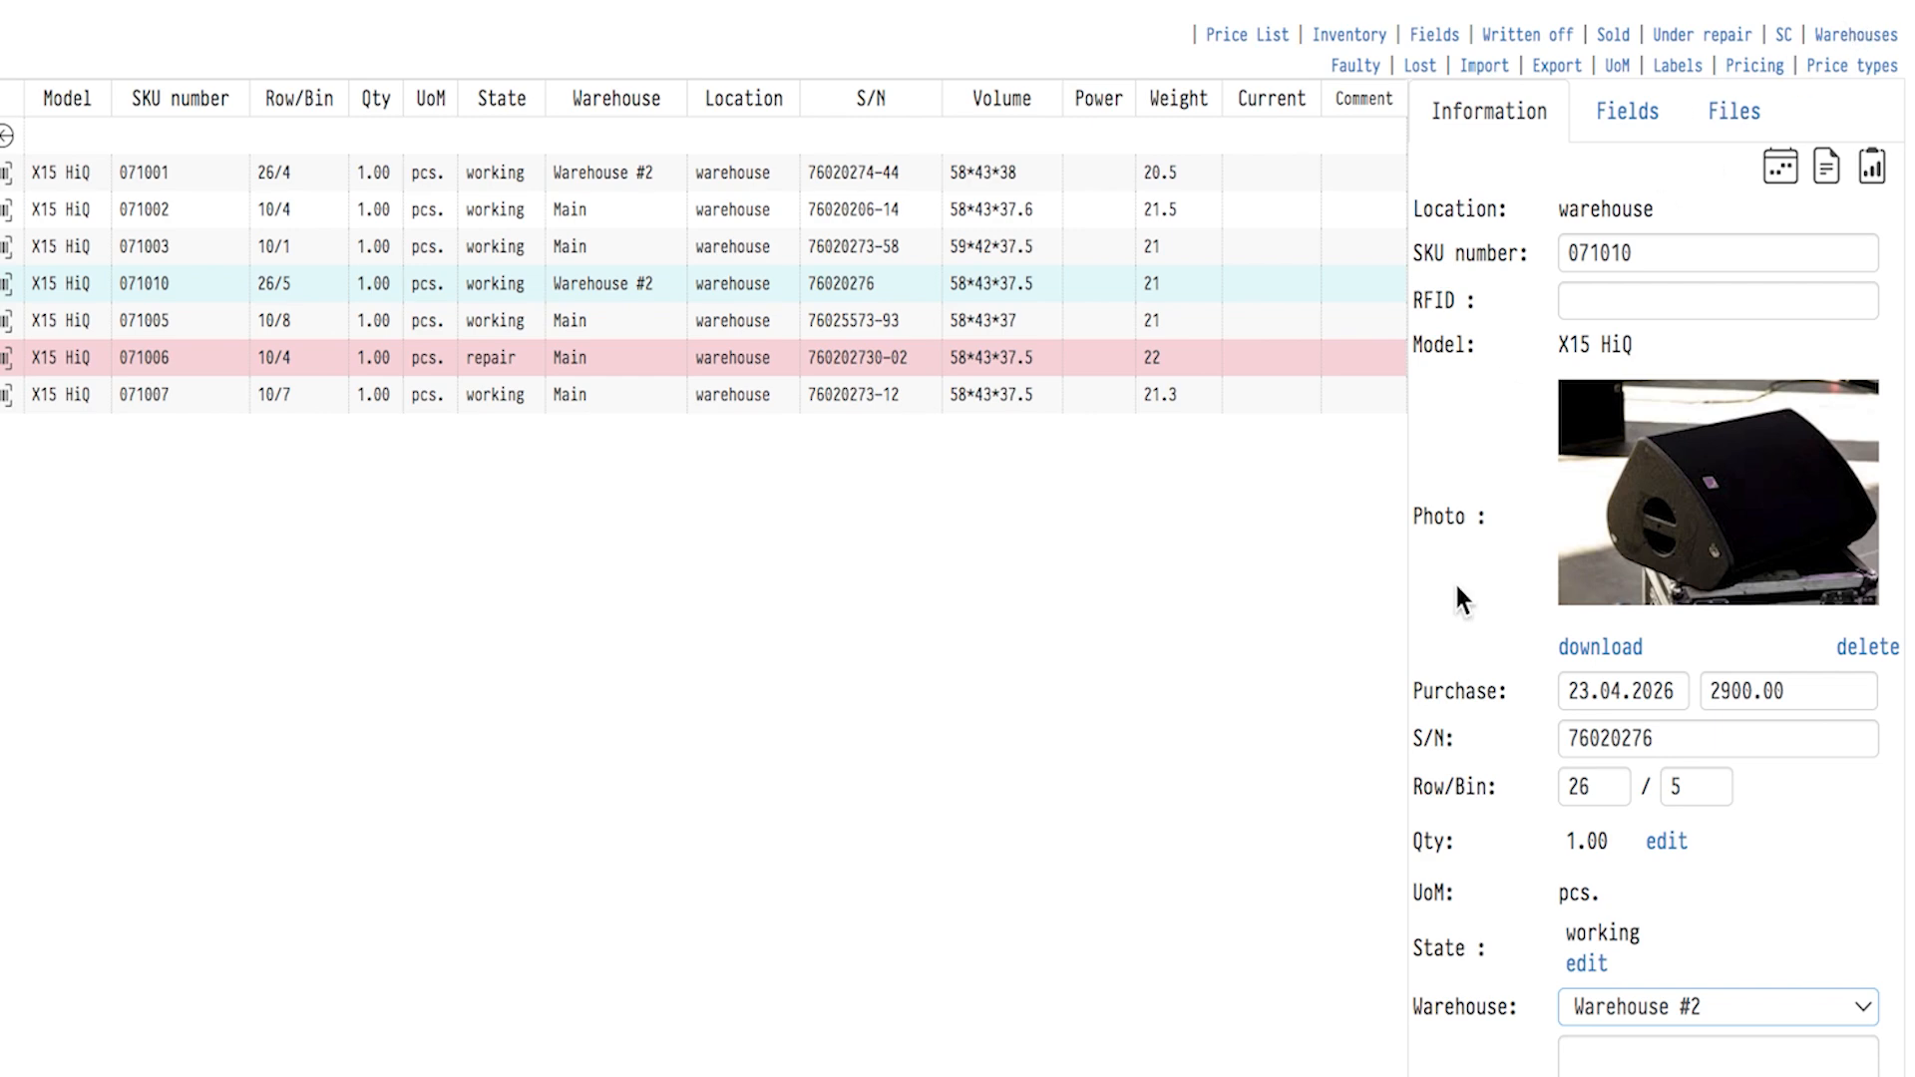
pyautogui.scroll(-5, 1488, 983)
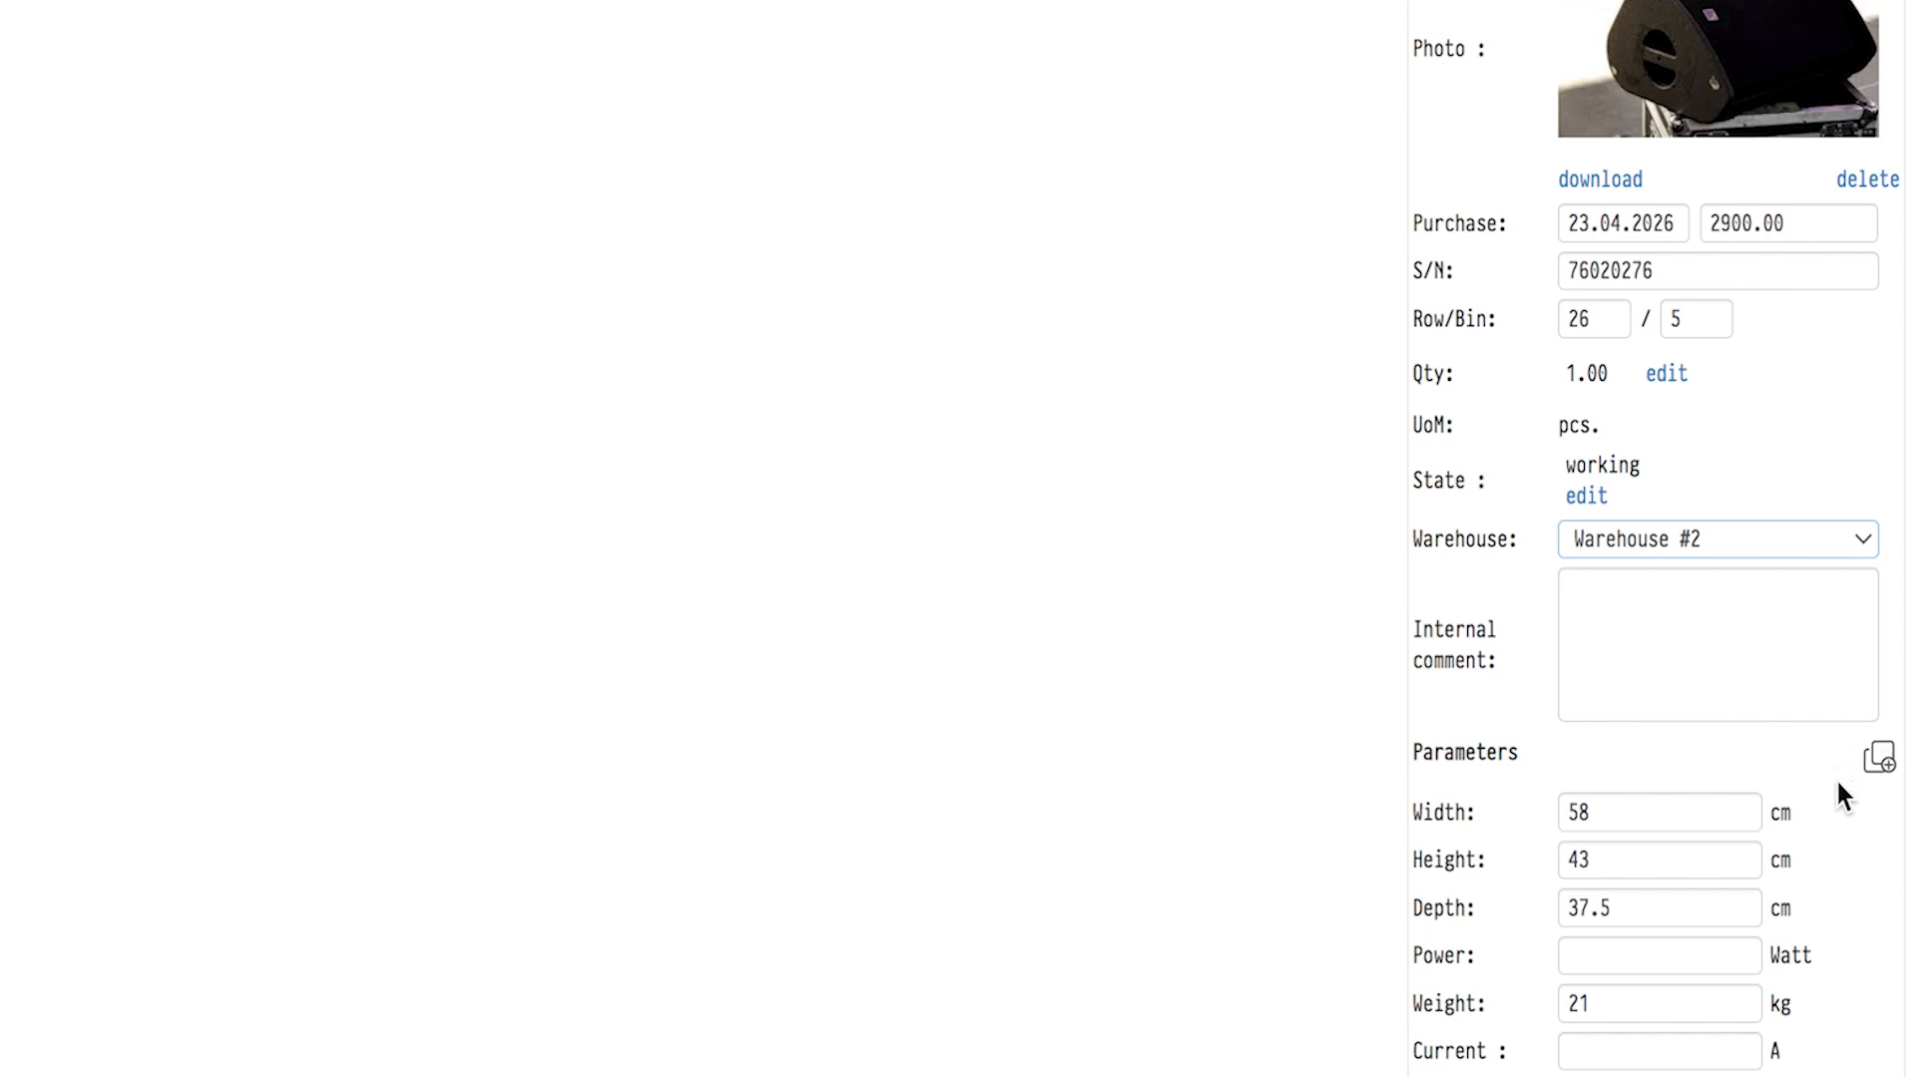
pyautogui.scroll(5, 1702, 740)
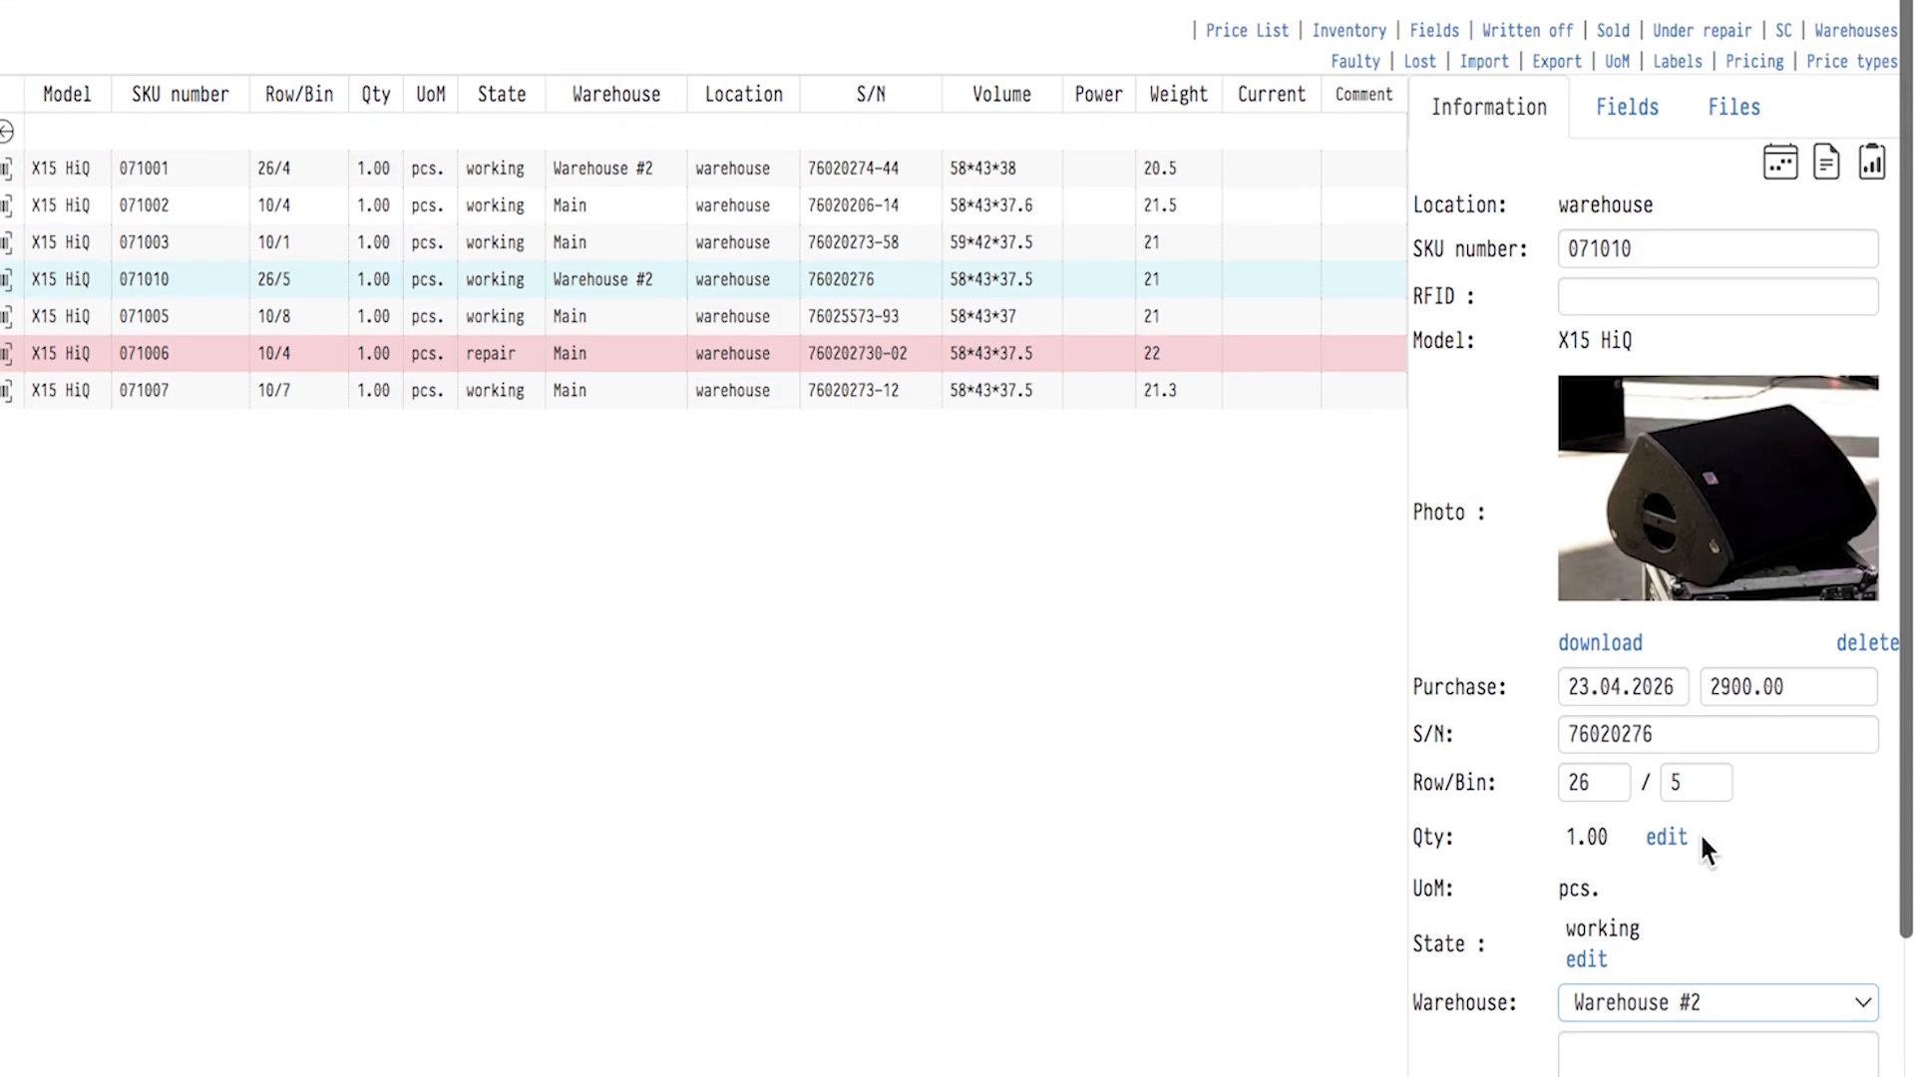
# Add the Peak power custom field to the L-Acoustics units and show it as a column in the unit table.
pyautogui.click(1636, 115)
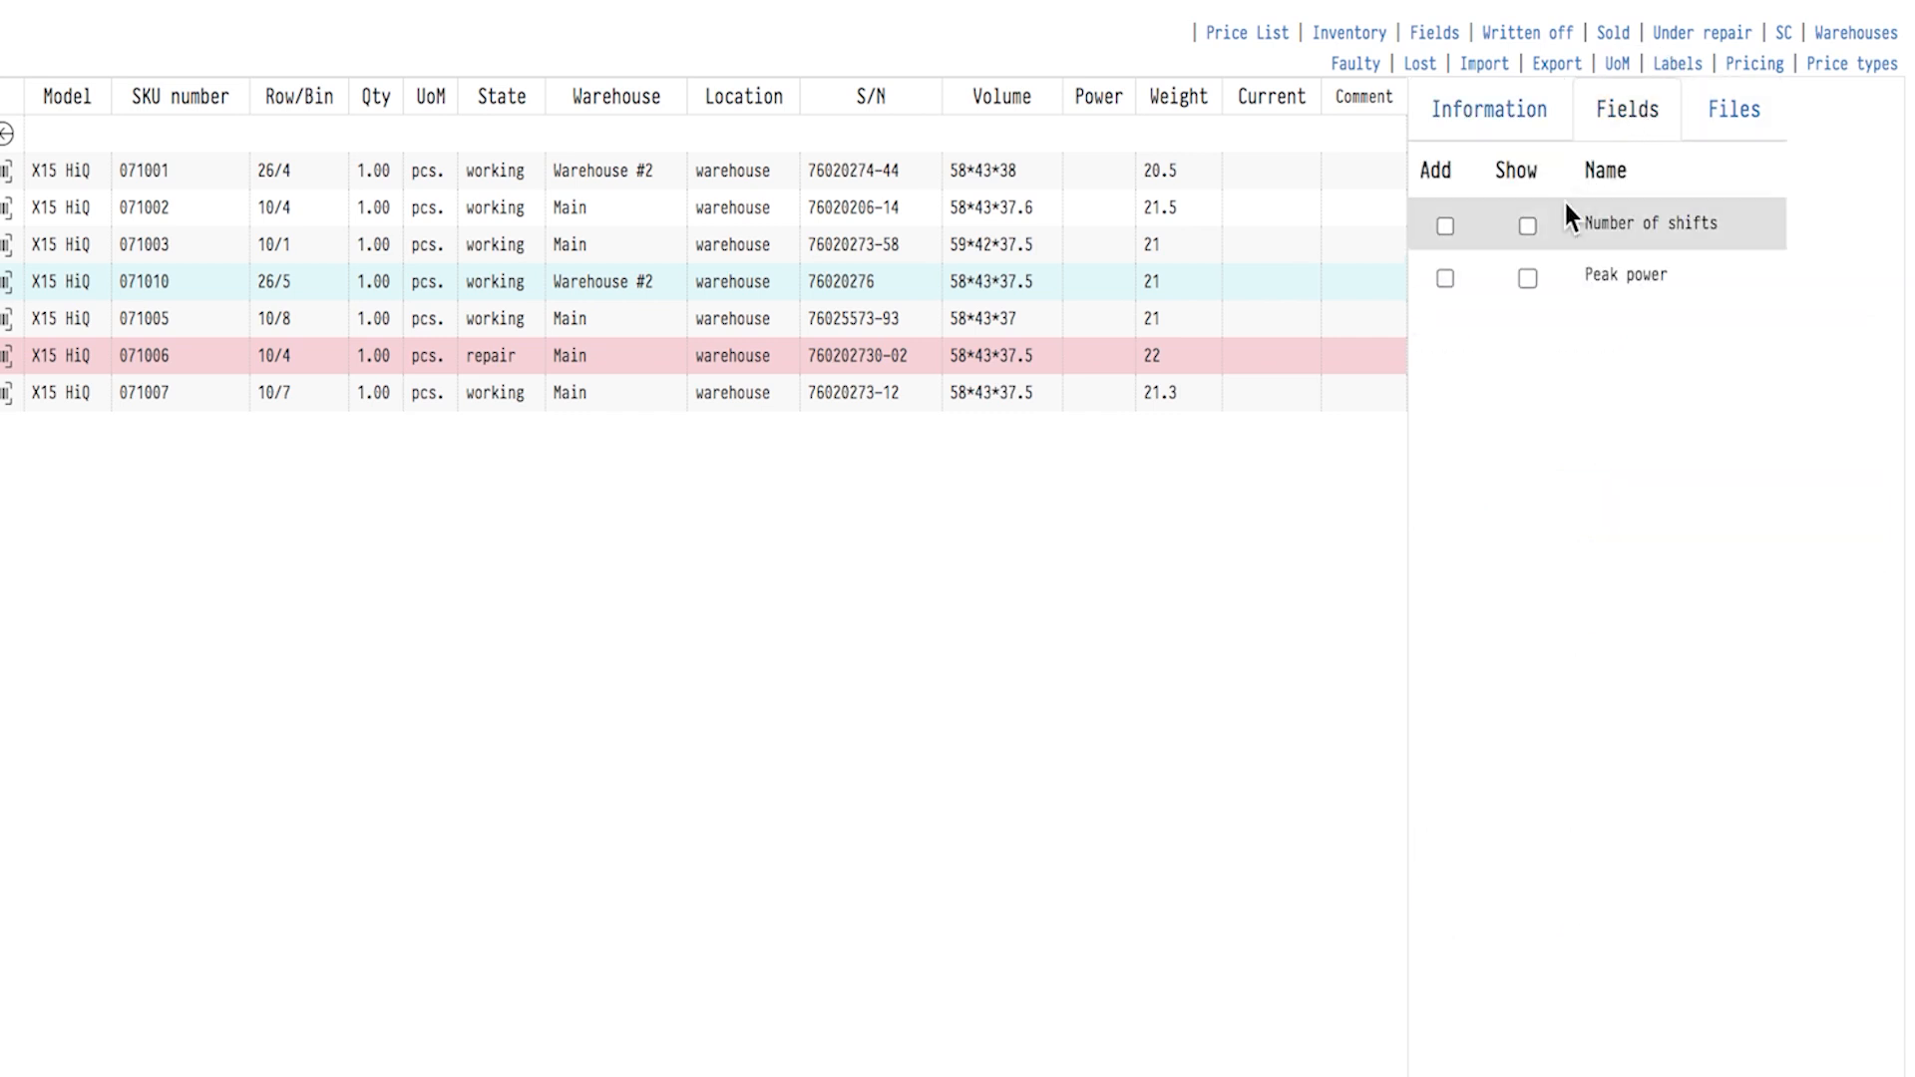
pyautogui.click(1445, 278)
pyautogui.click(1528, 278)
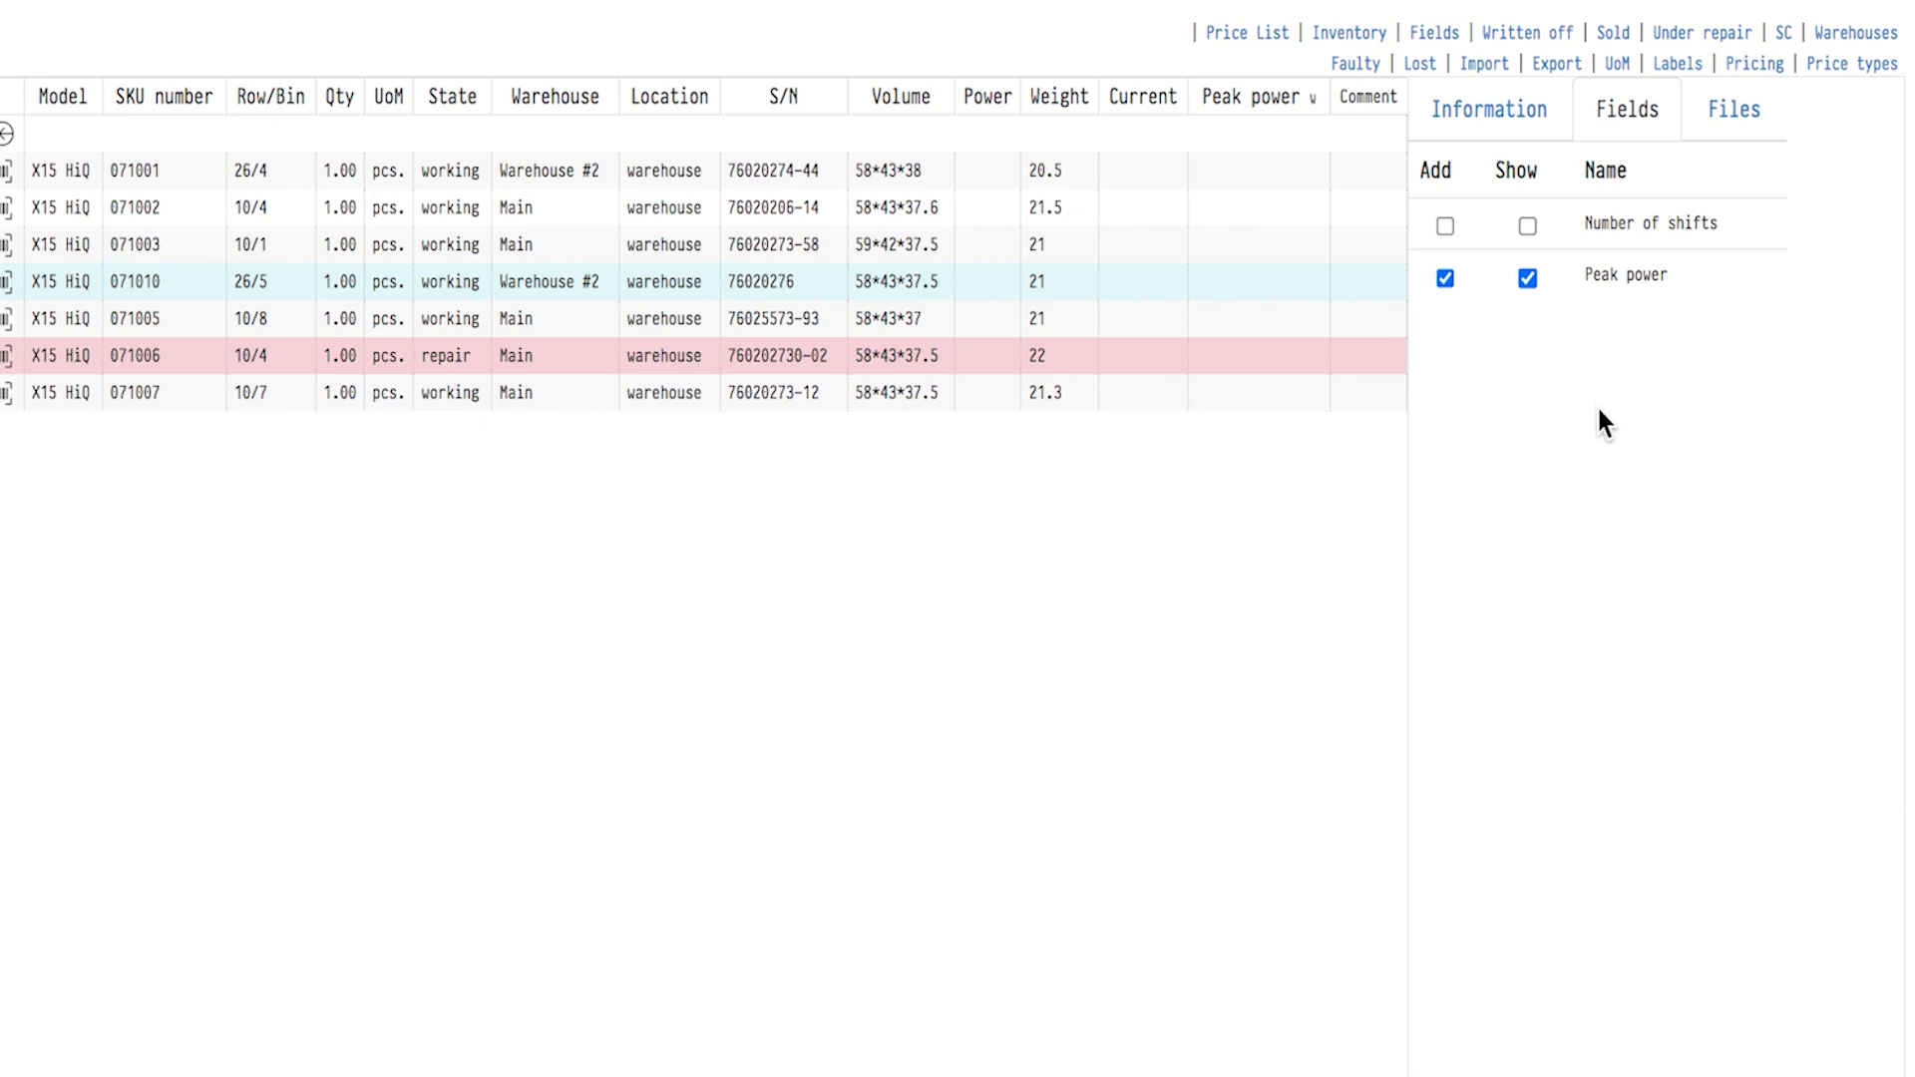
# Attach Certificate of Insurance_SKU_071004.pdf and USER MANUAL_Example systems_111.pdf to unit 071010.
pyautogui.click(1733, 109)
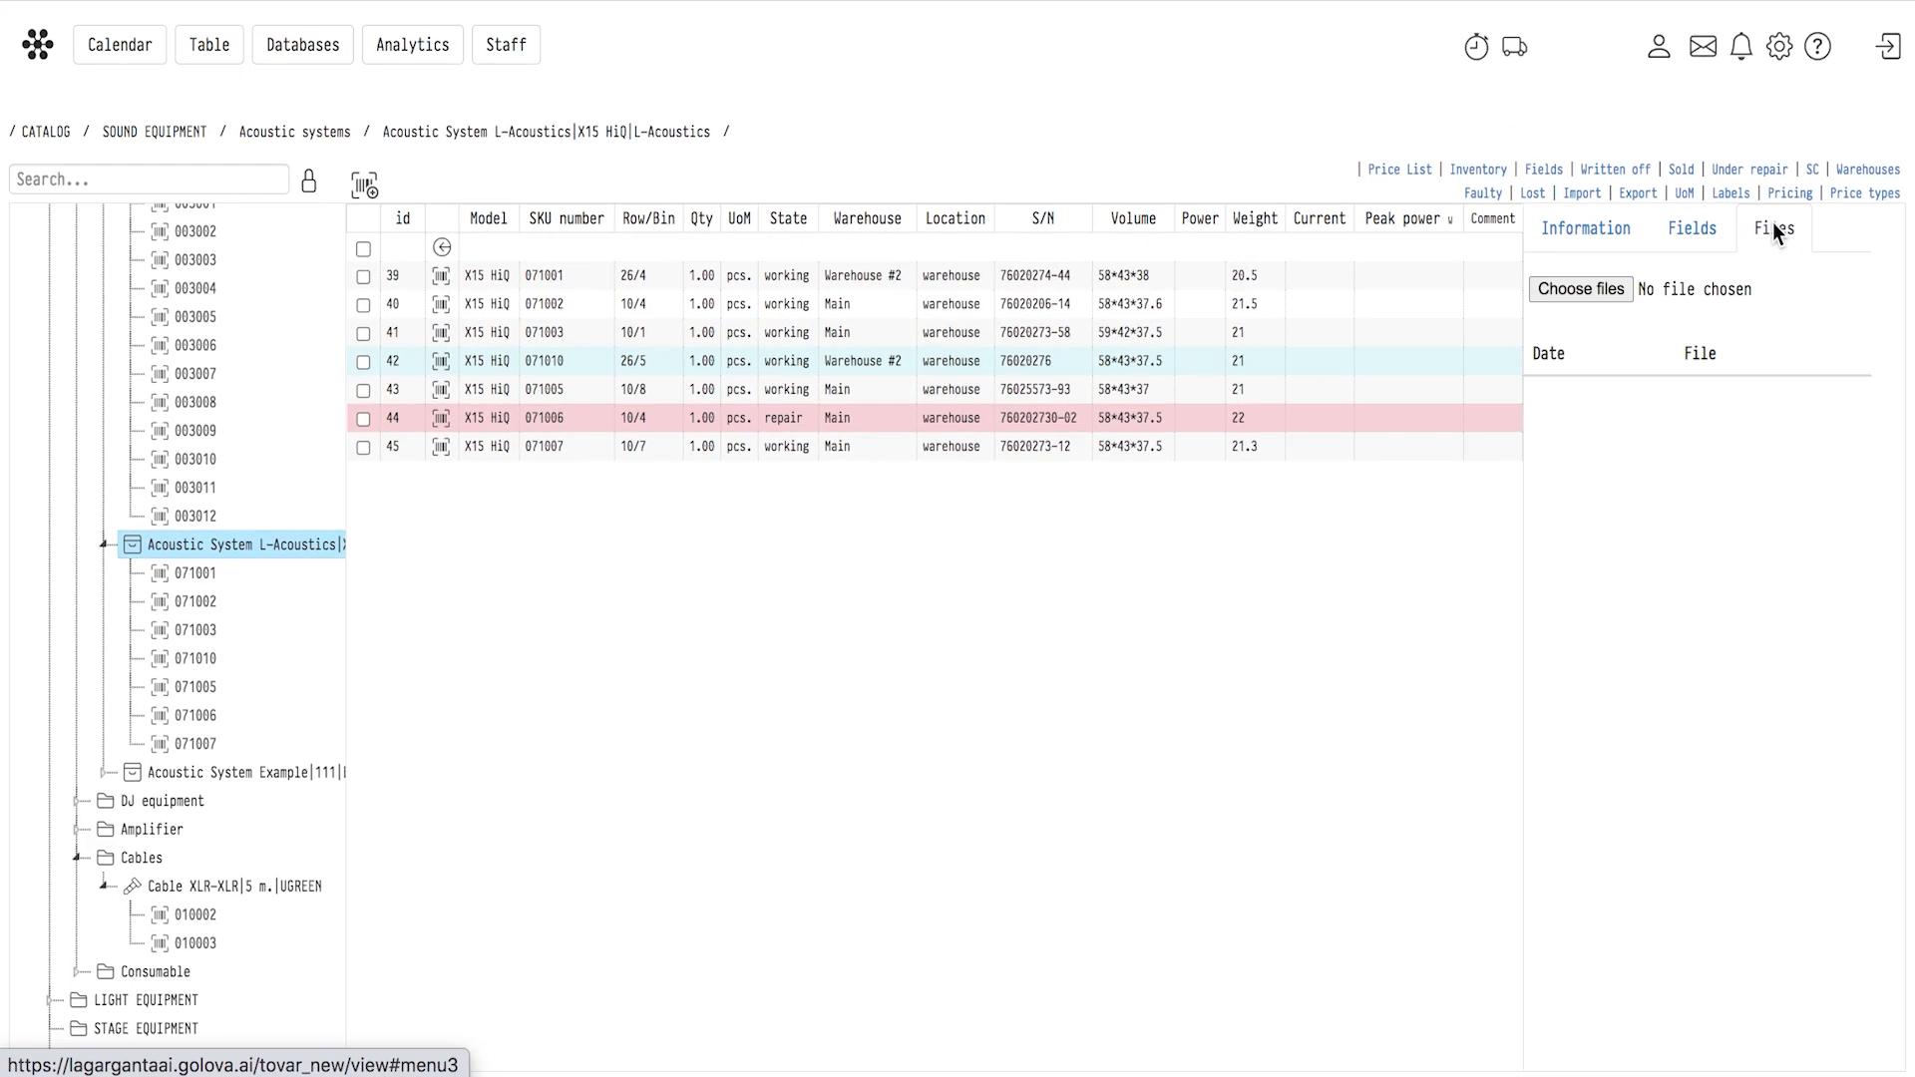
pyautogui.click(1578, 288)
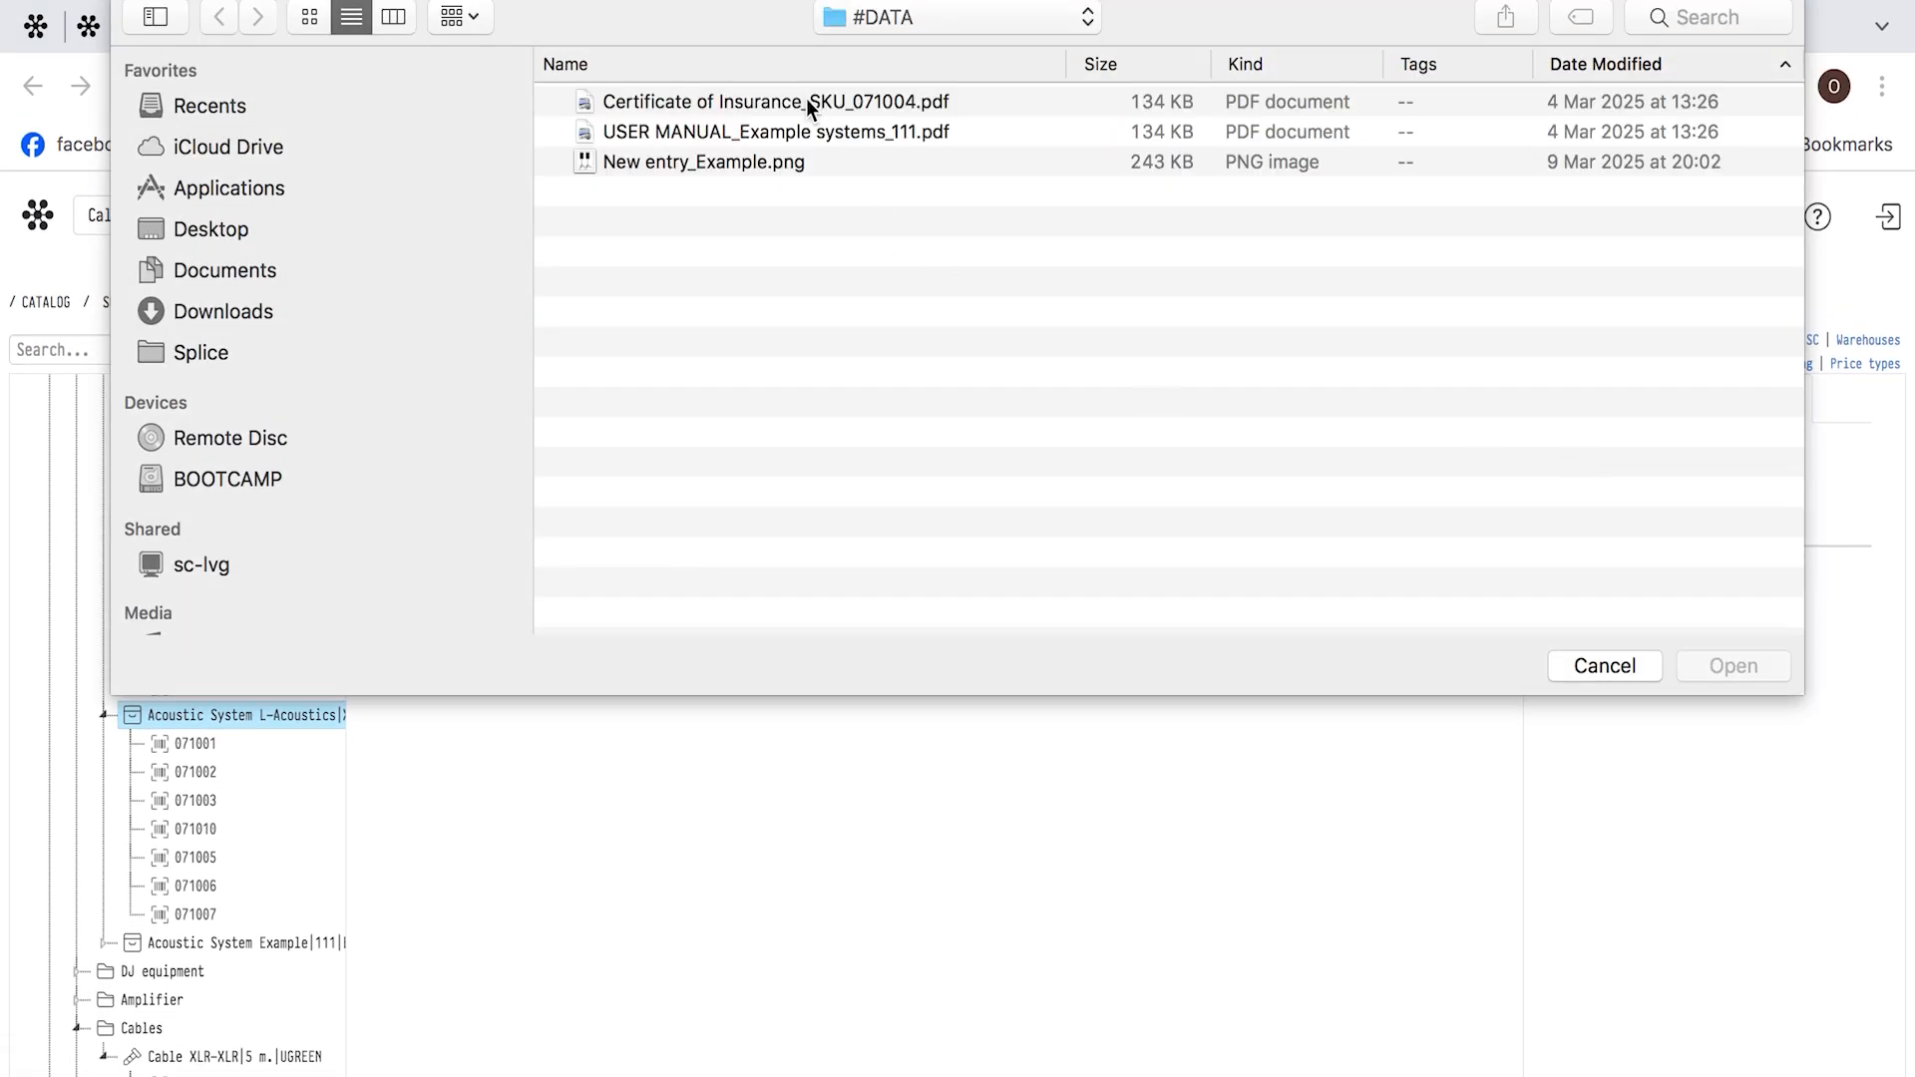
pyautogui.doubleClick(806, 101)
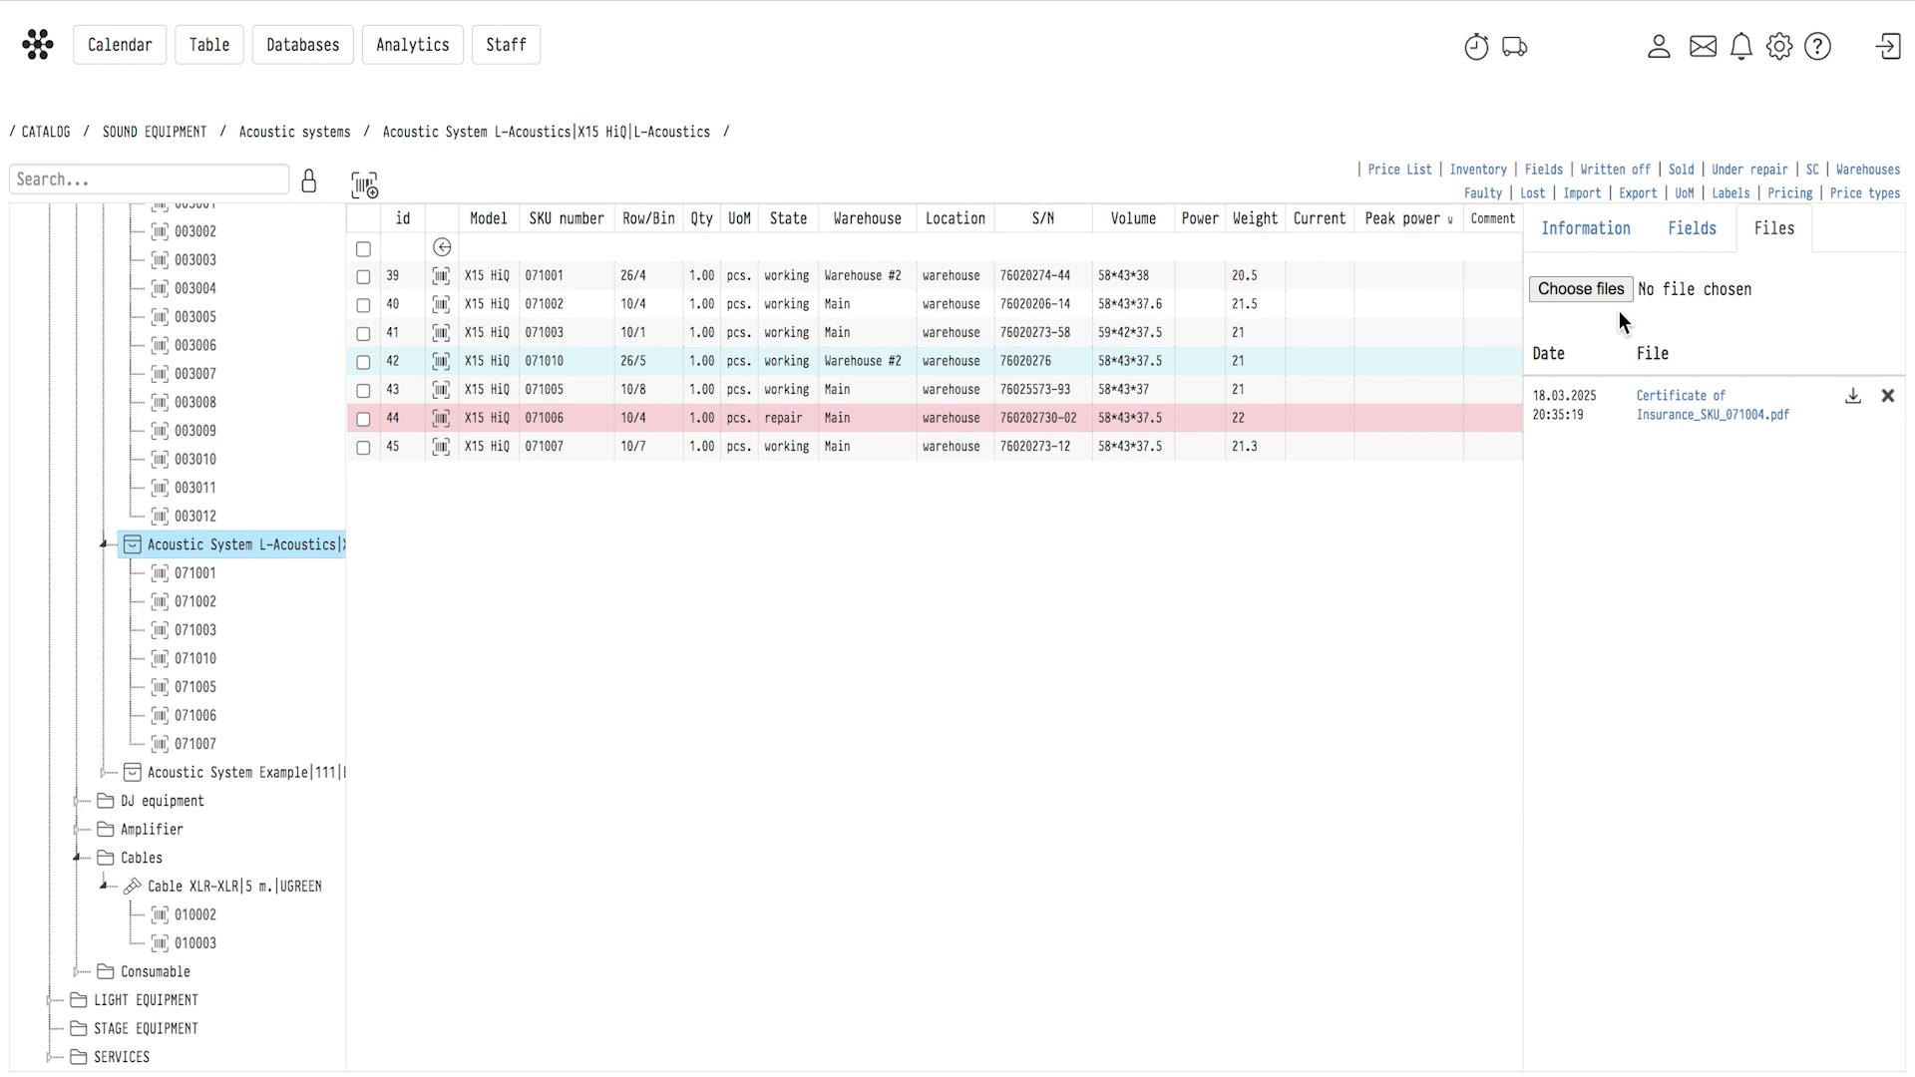
pyautogui.click(1606, 296)
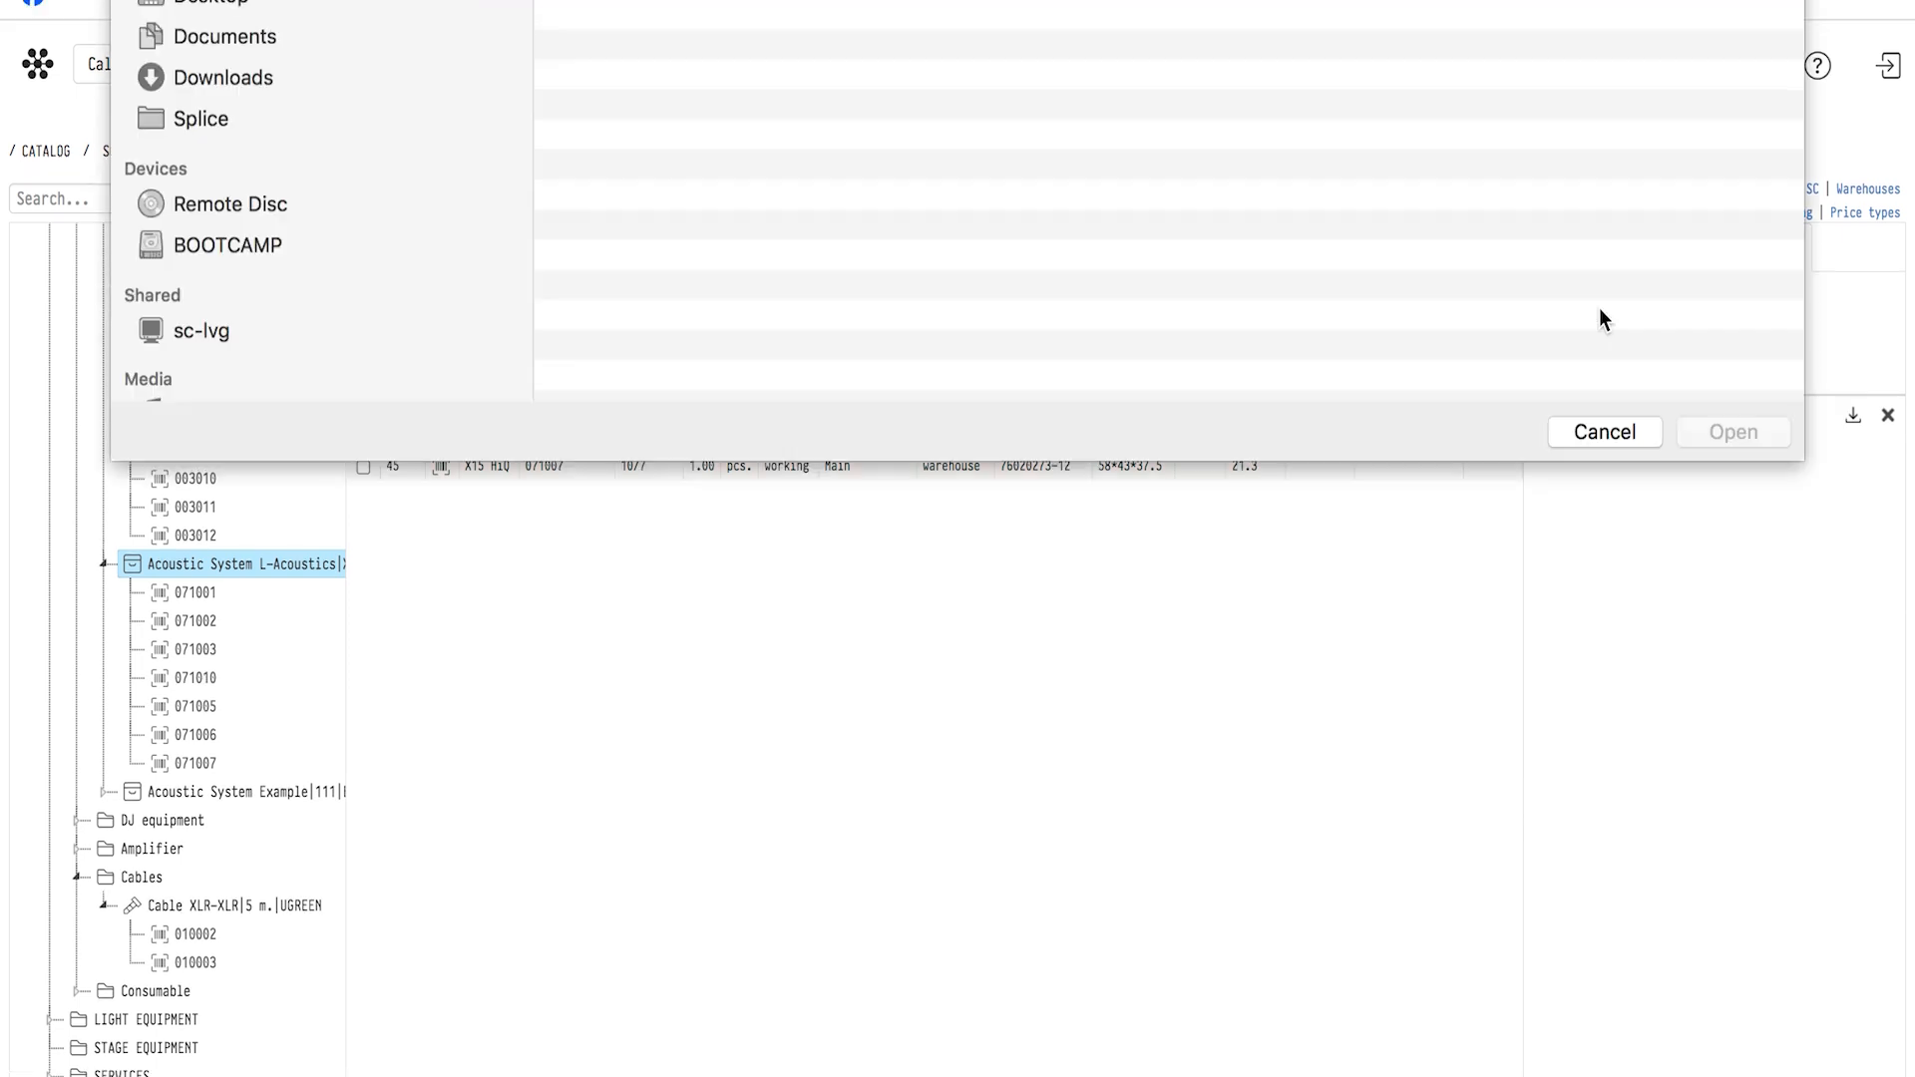
pyautogui.doubleClick(717, 135)
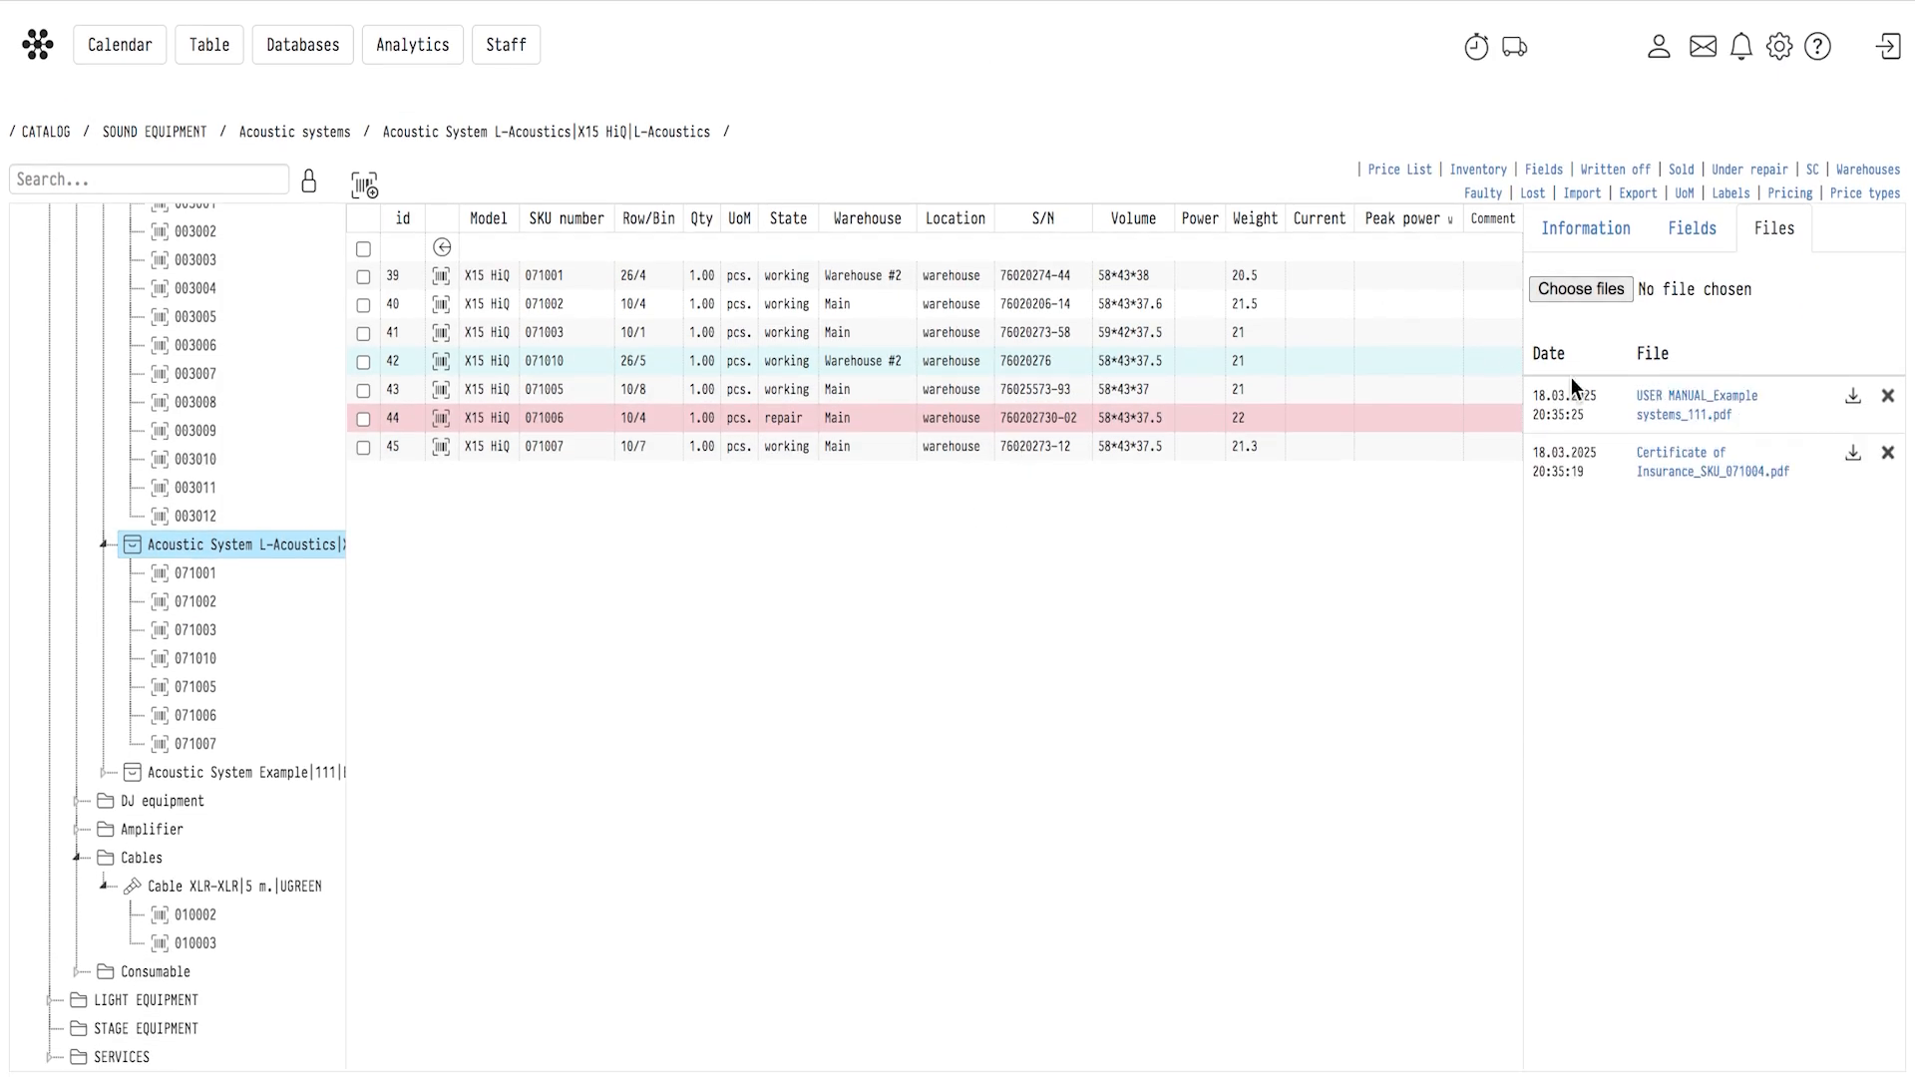